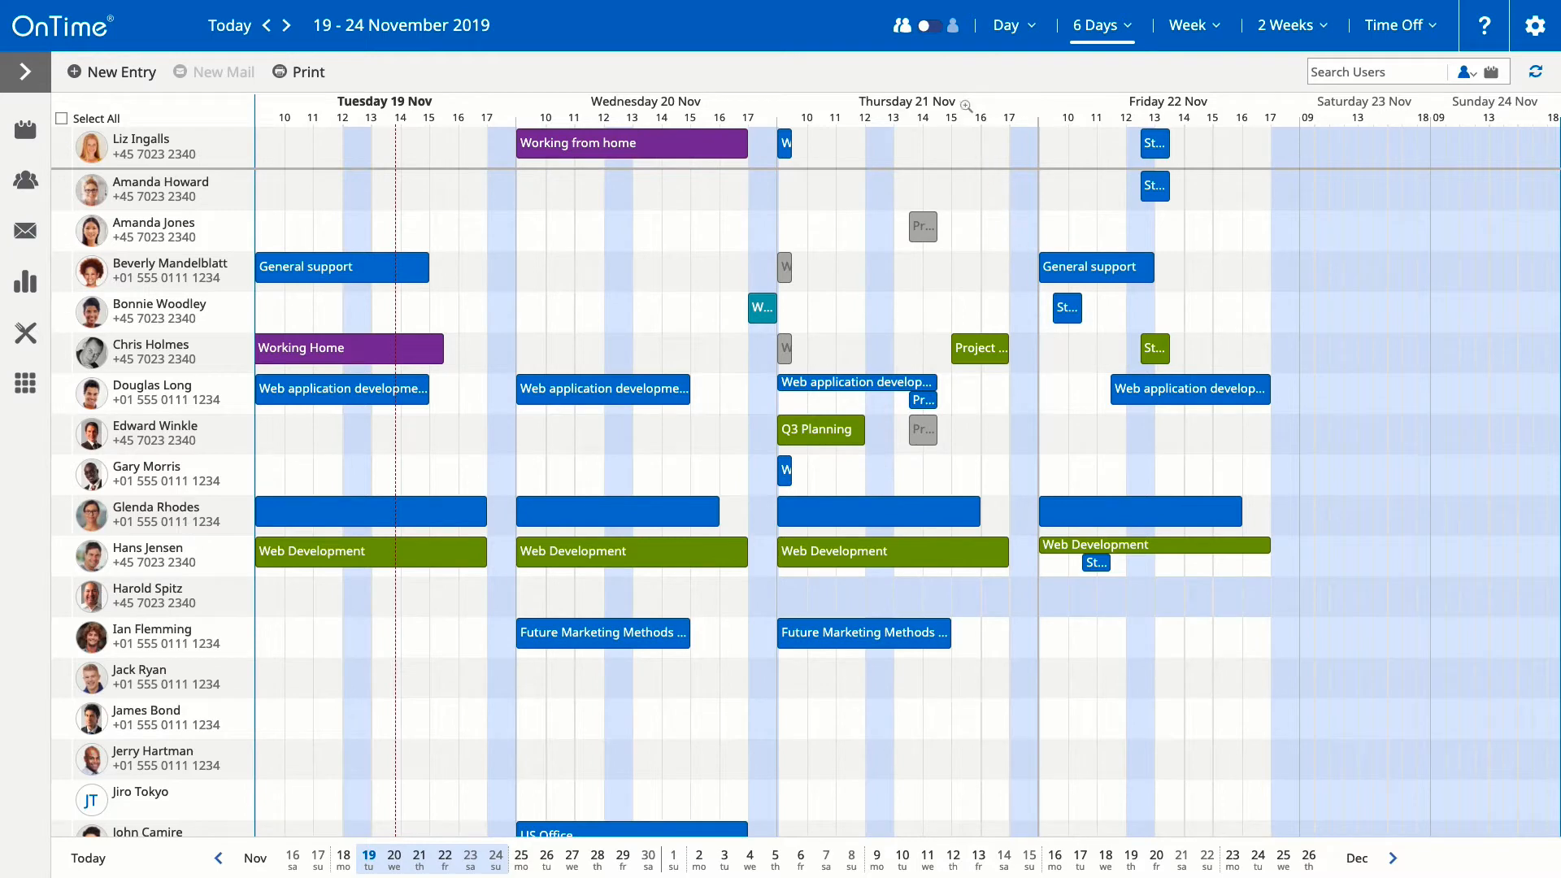
Step: Switch to the personal weeks calendar and add one more colleague to the users list
click(942, 23)
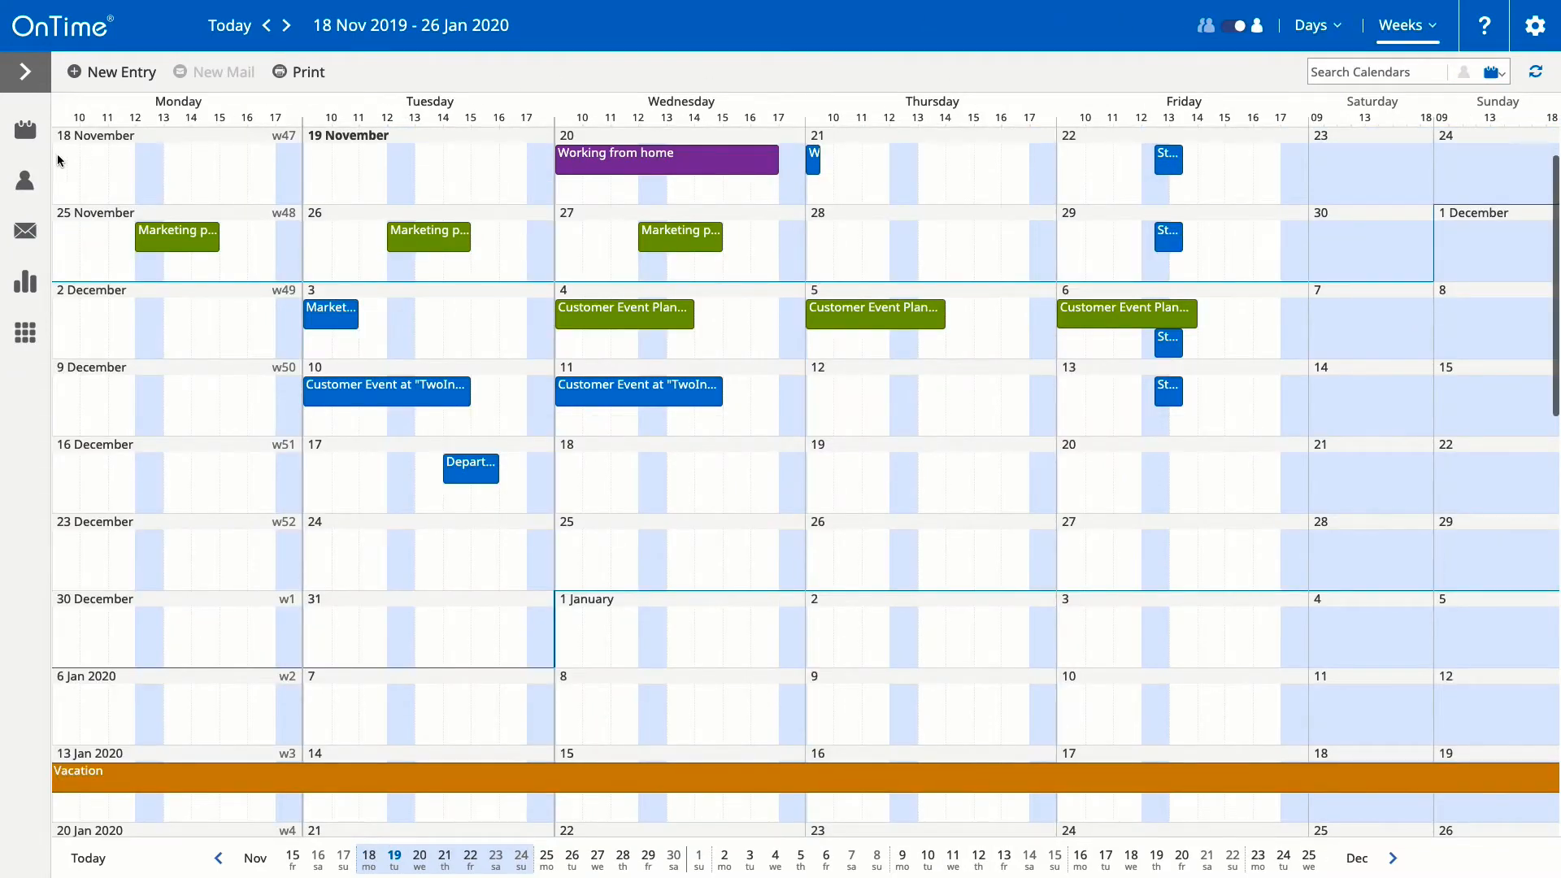
click(27, 176)
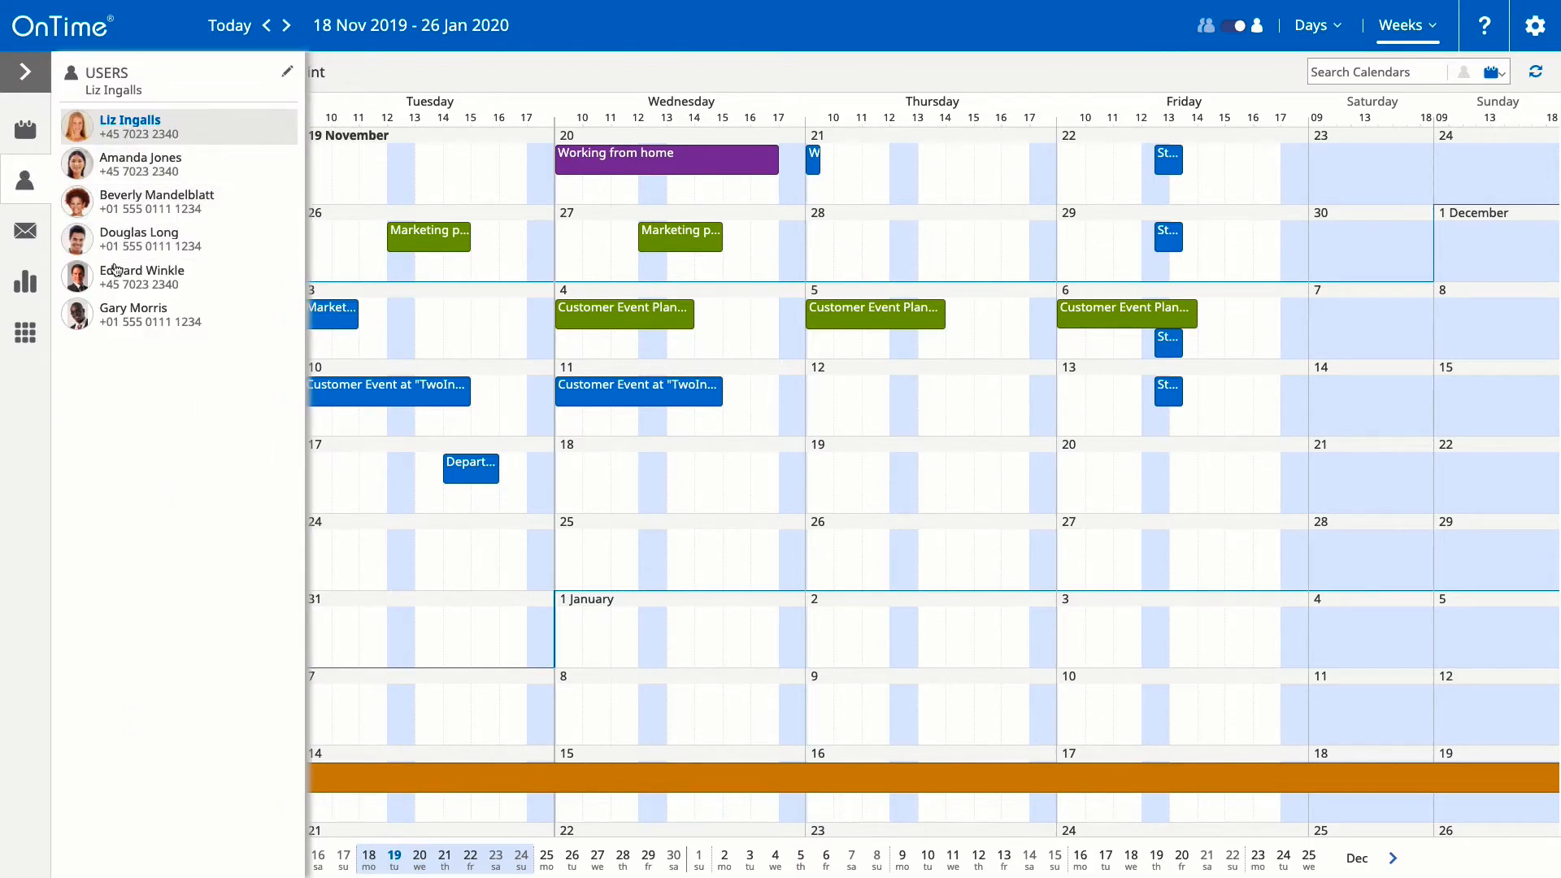
click(291, 74)
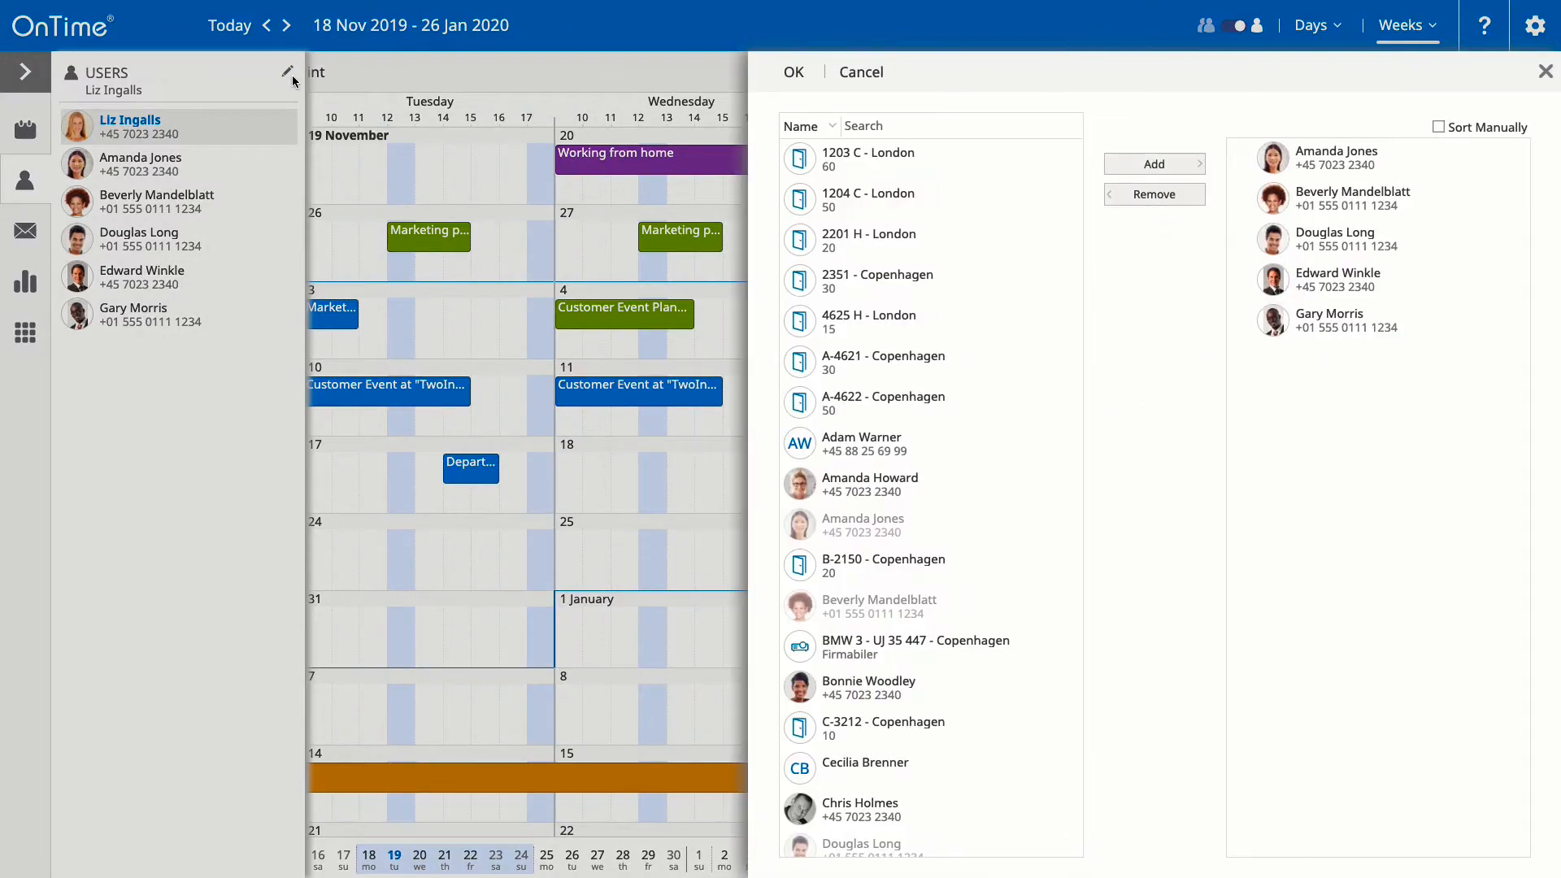
click(983, 485)
click(1192, 166)
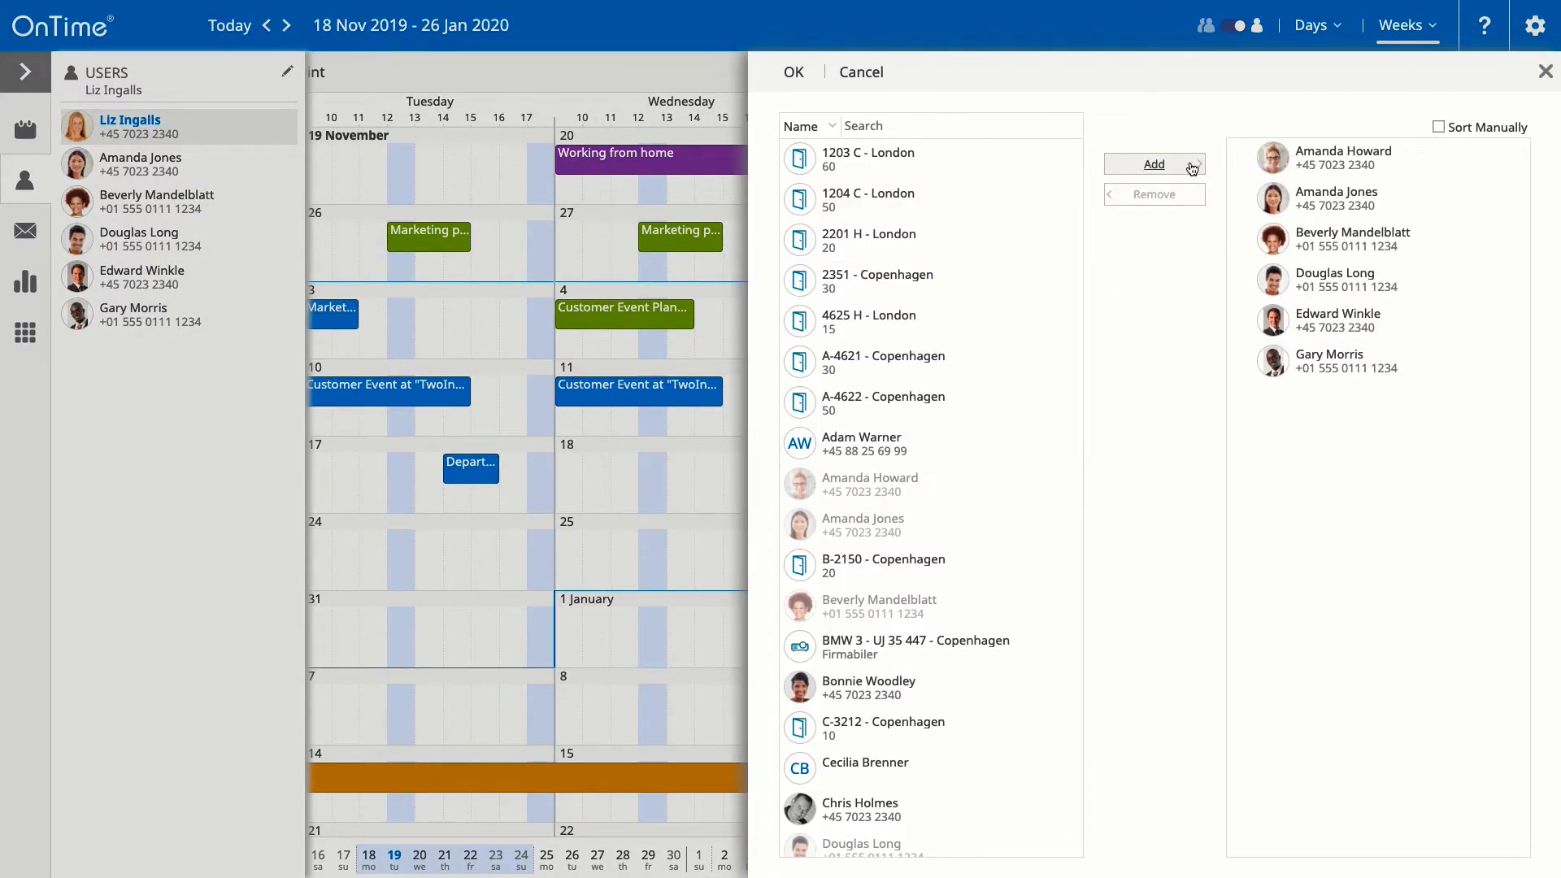
Step: Enable manual sorting, move the third colleague to the top, and confirm the list
click(1439, 127)
drag(1509, 240, 1507, 161)
click(790, 71)
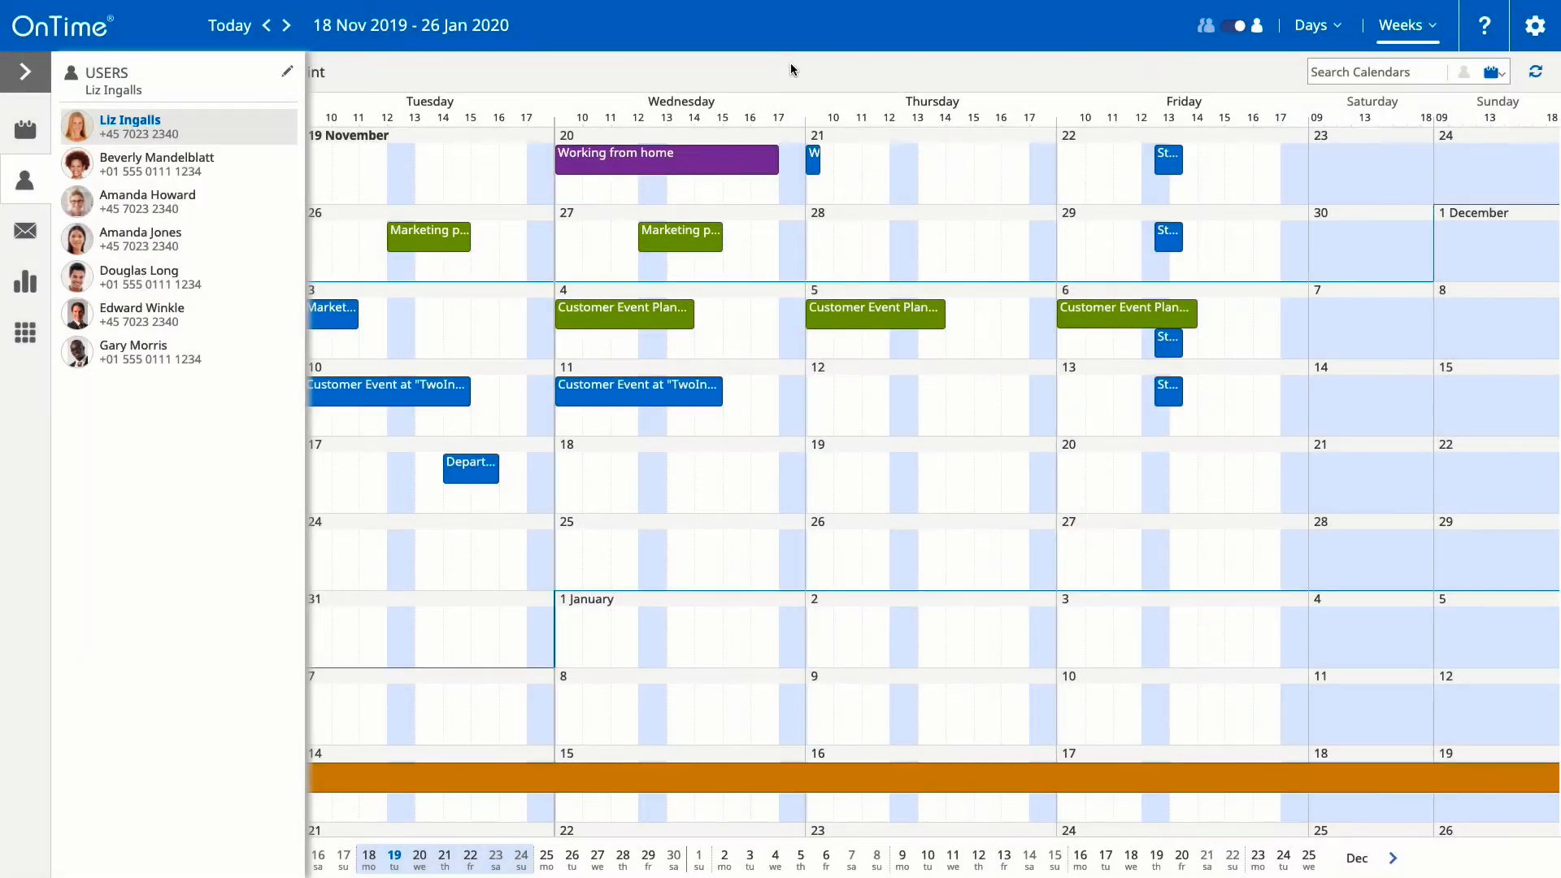
click(24, 179)
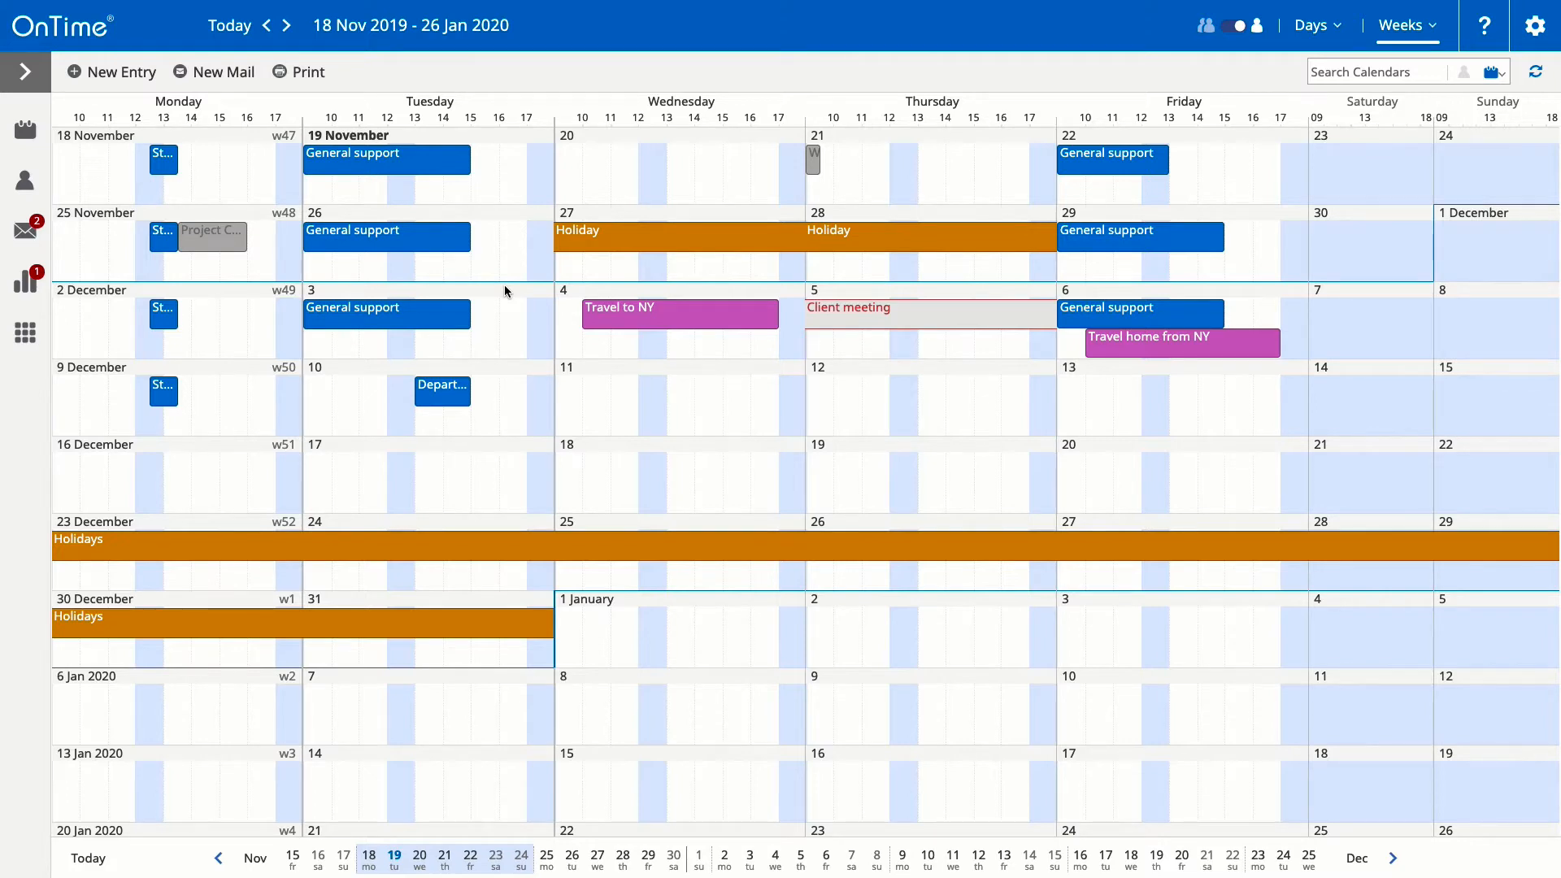
Step: Accept the Project Coordination invitation from My Notices, filing it under the Projects category
click(34, 244)
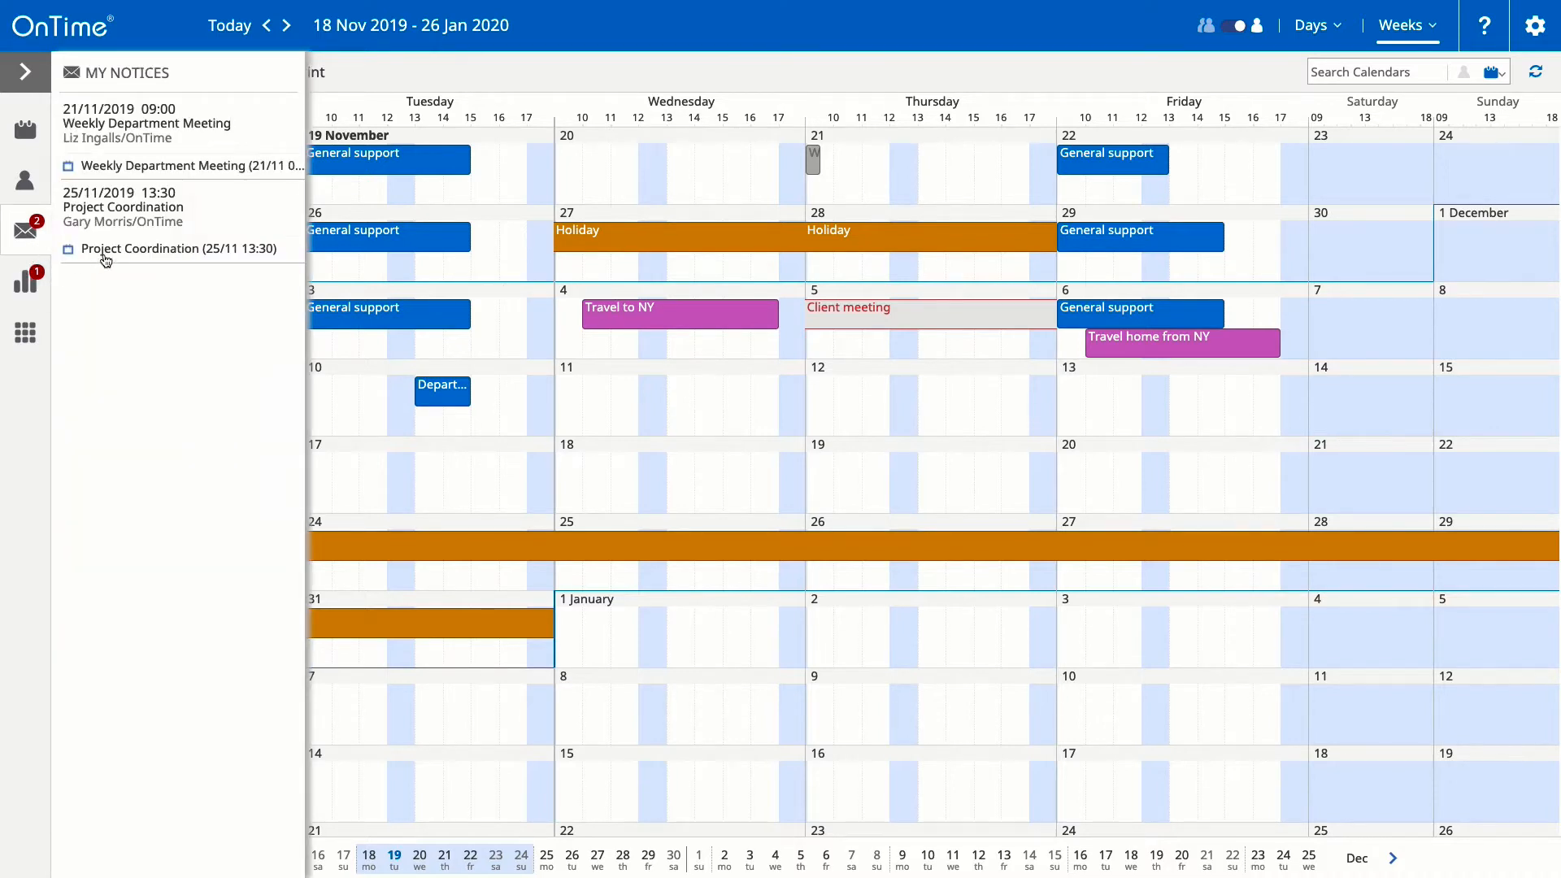
mouse_move(109, 255)
click(93, 267)
click(706, 299)
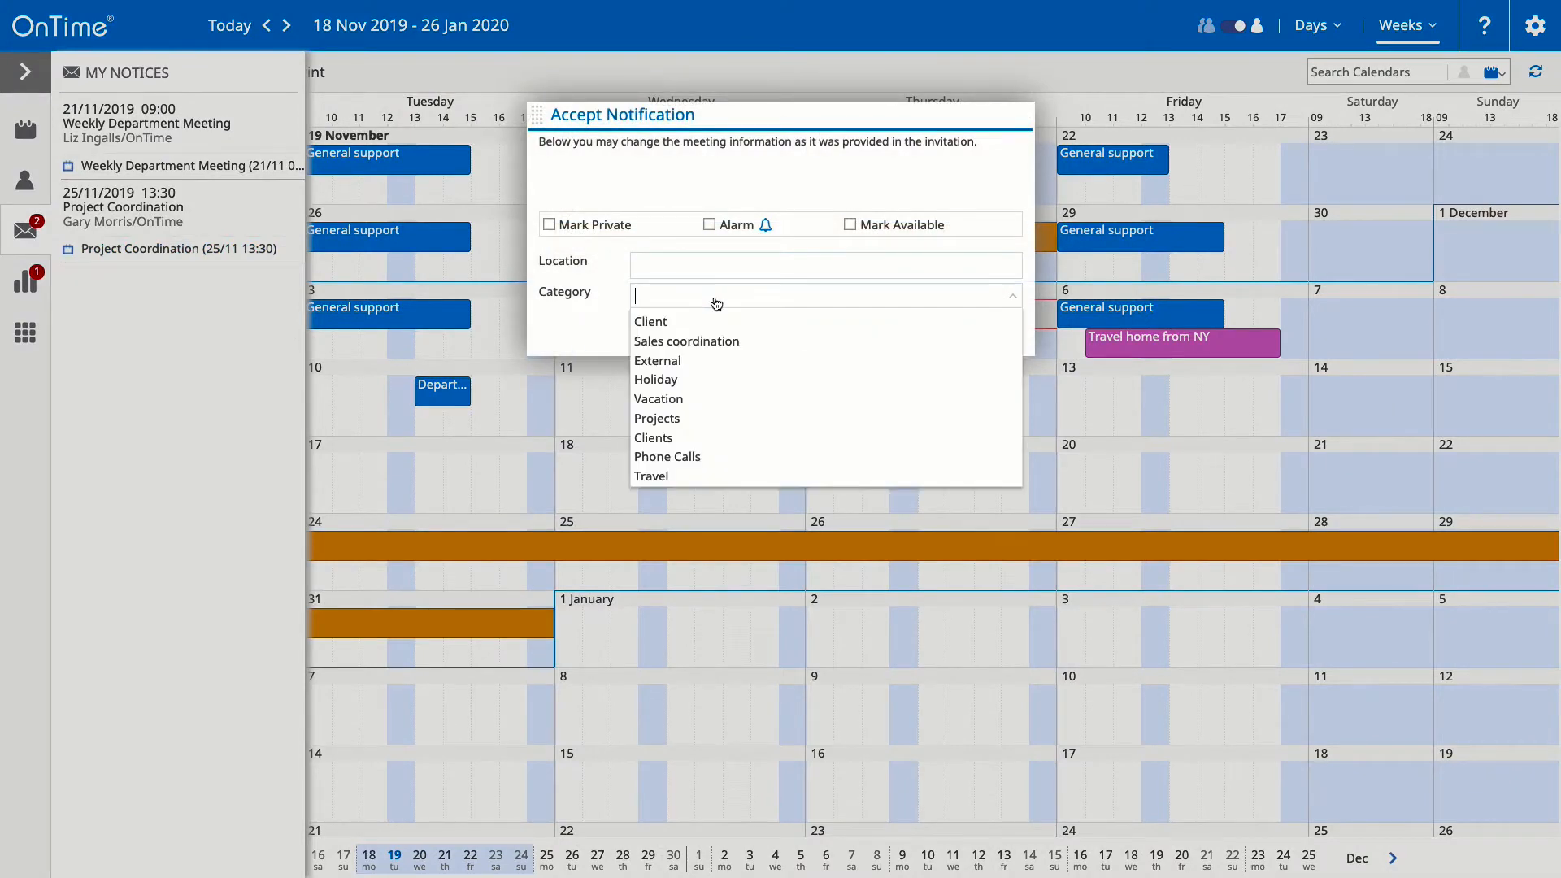
click(666, 423)
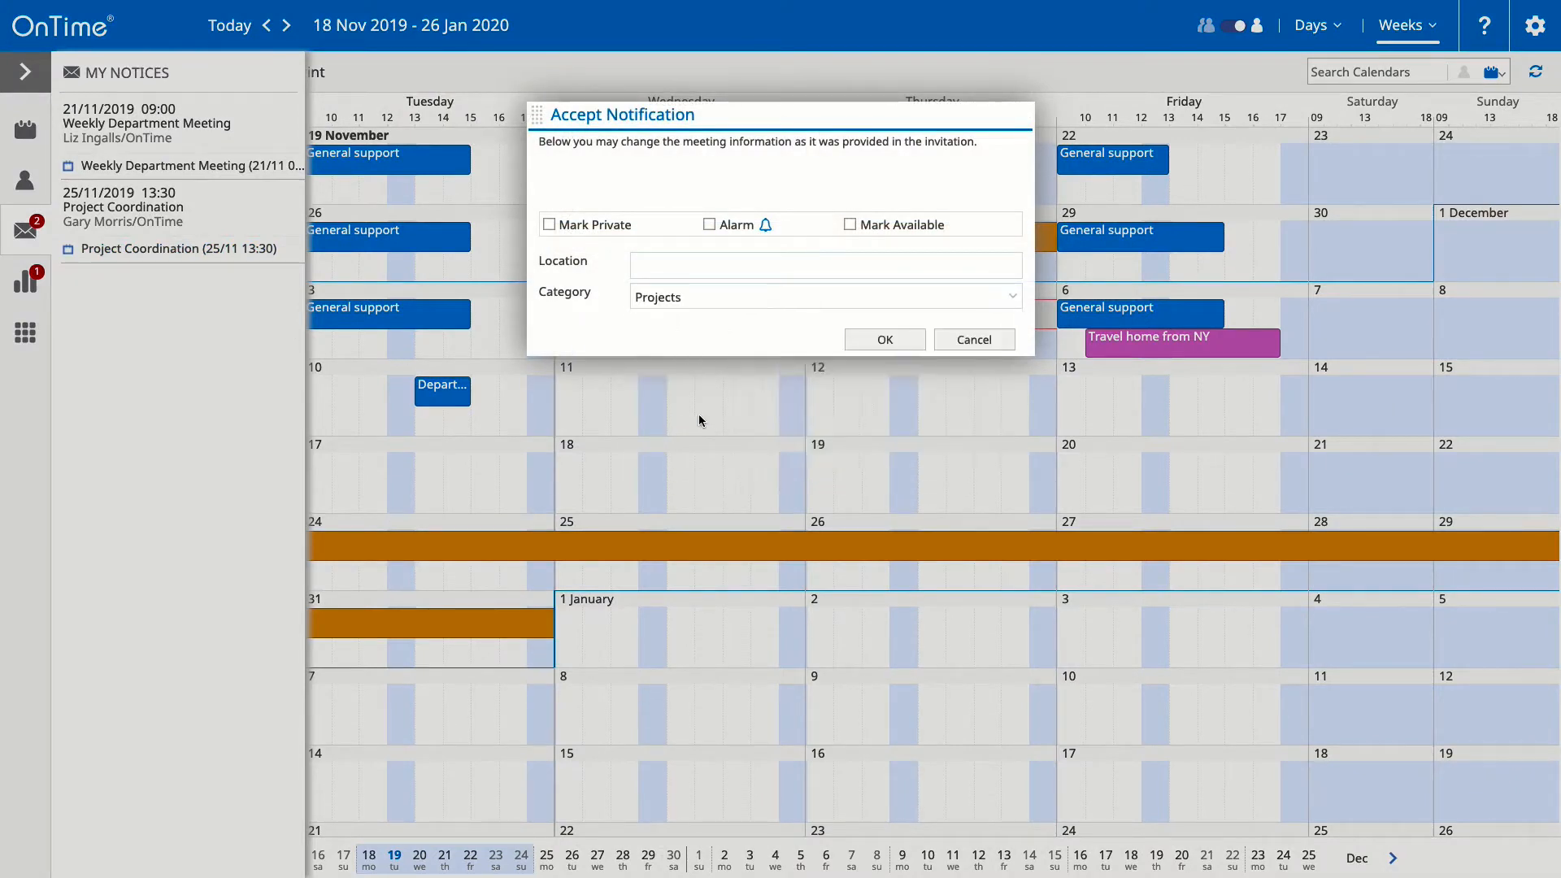
click(874, 339)
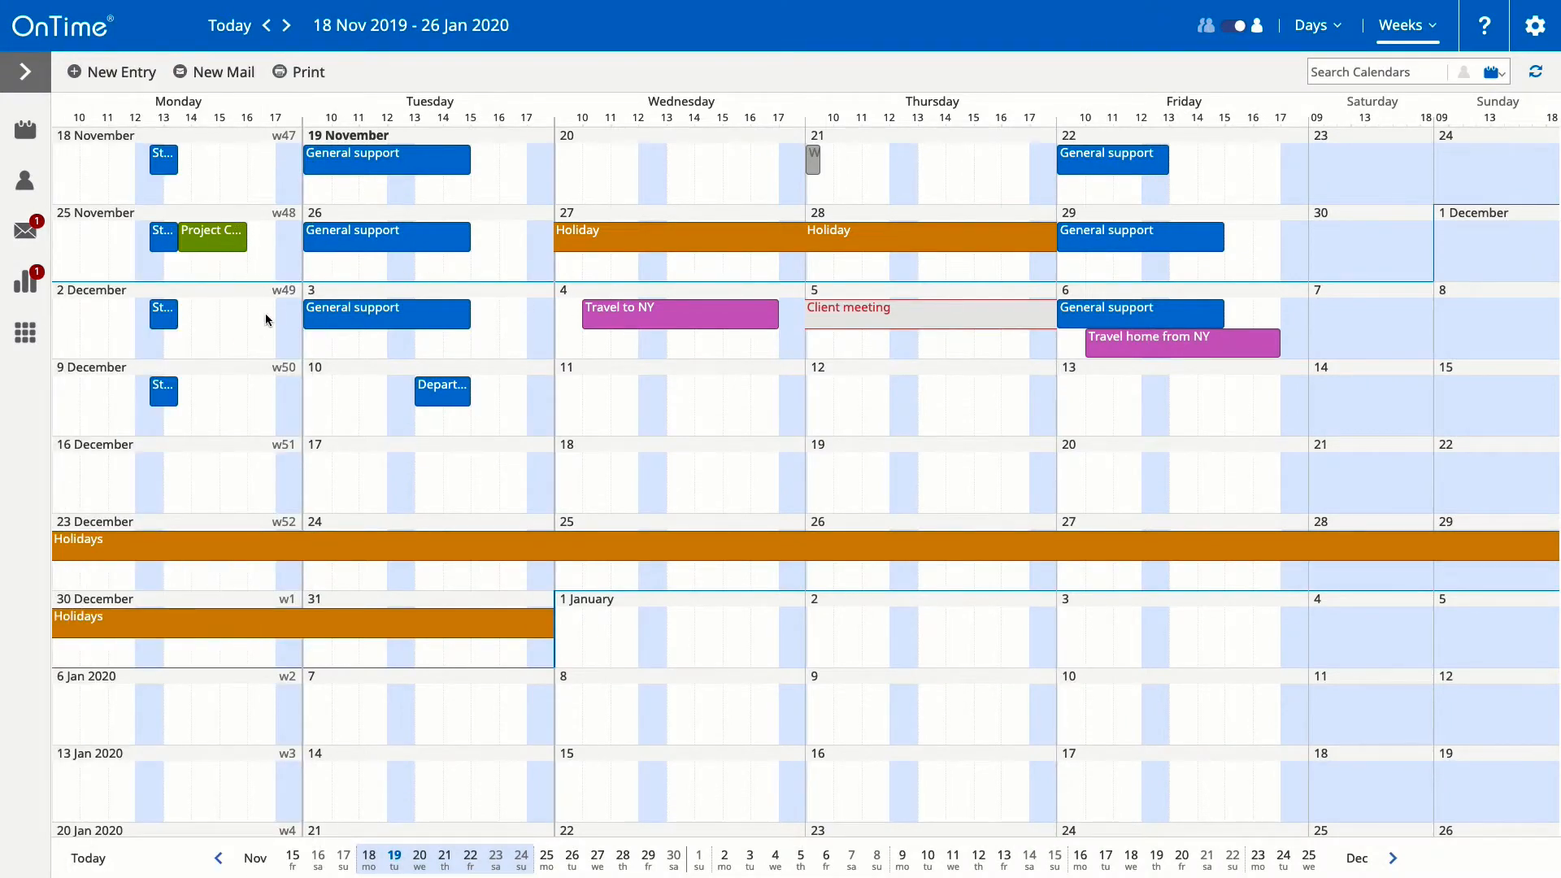
Step: In group view, add appointment 'Meeting with Client A' Wednesday 14:30–16:00, category Client, notifying the host
click(1233, 28)
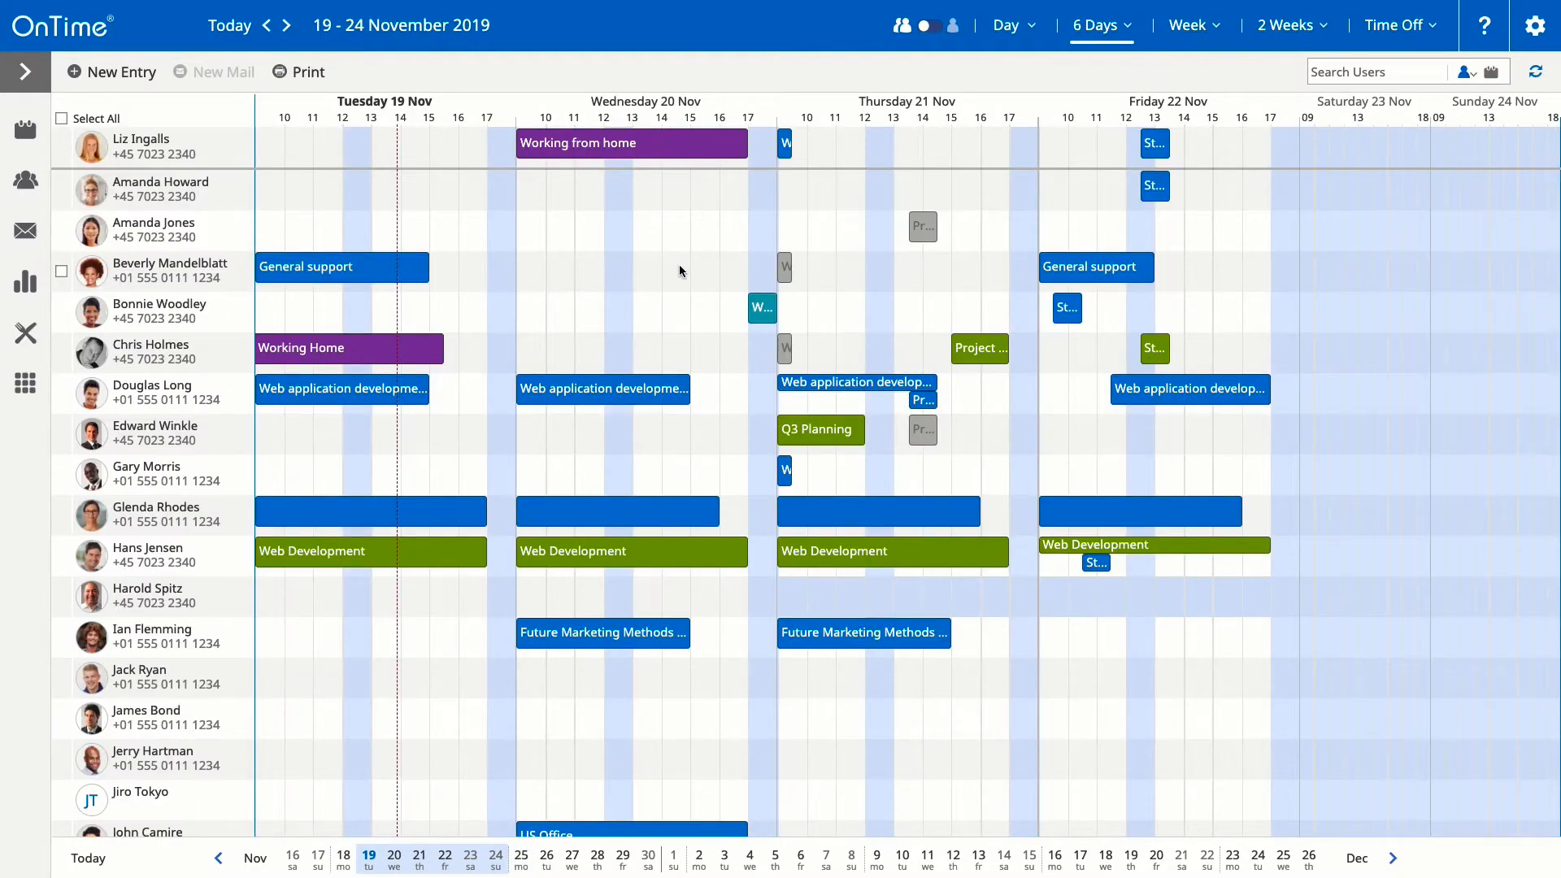
drag(680, 266, 726, 269)
click(1032, 128)
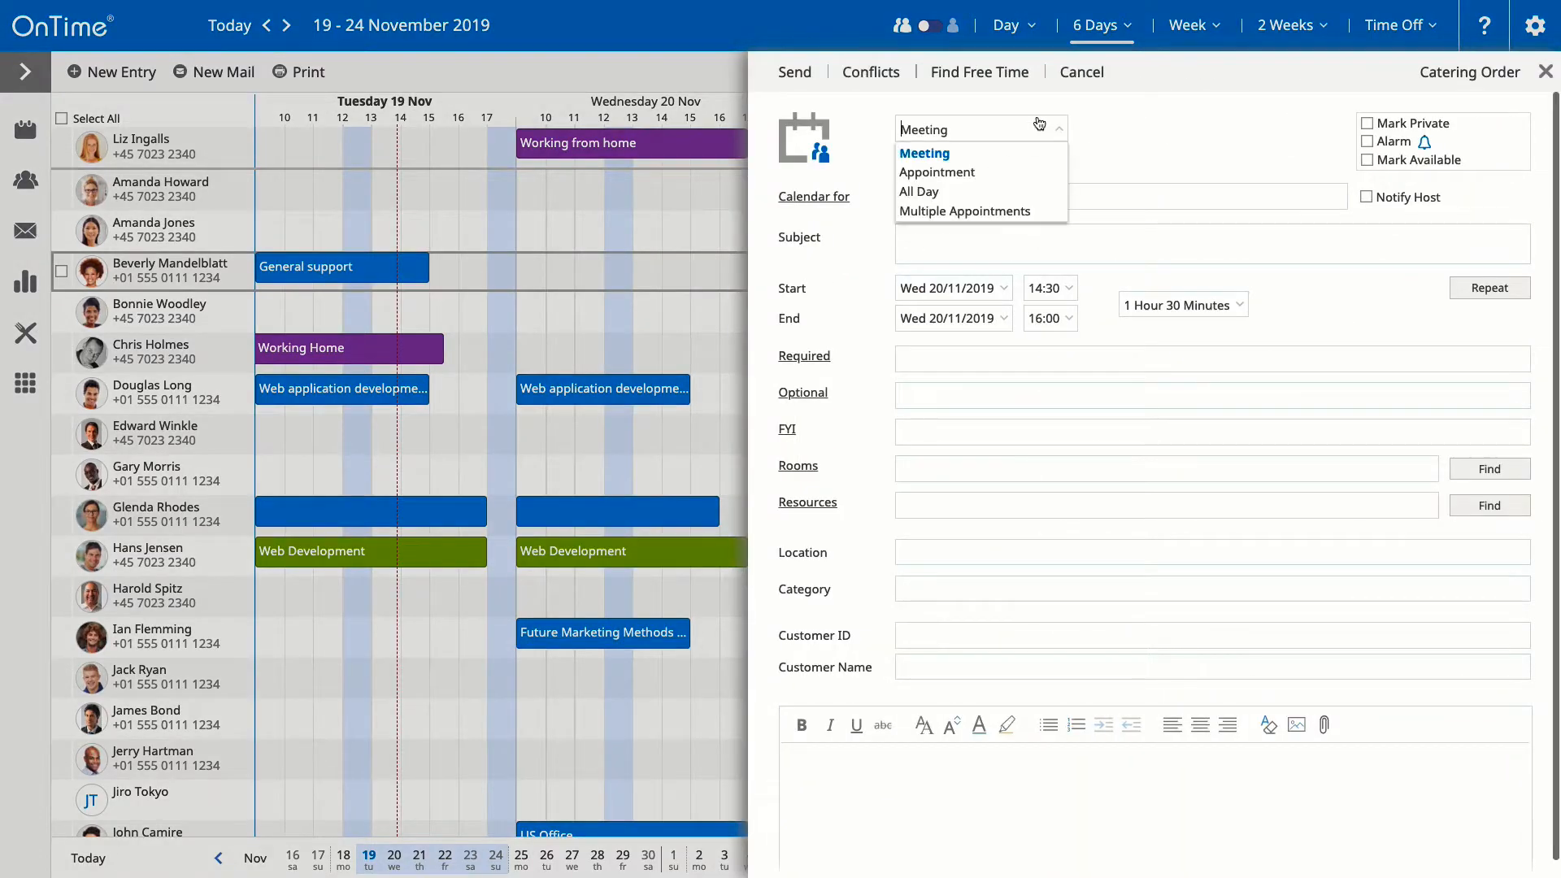
click(956, 165)
text(M)
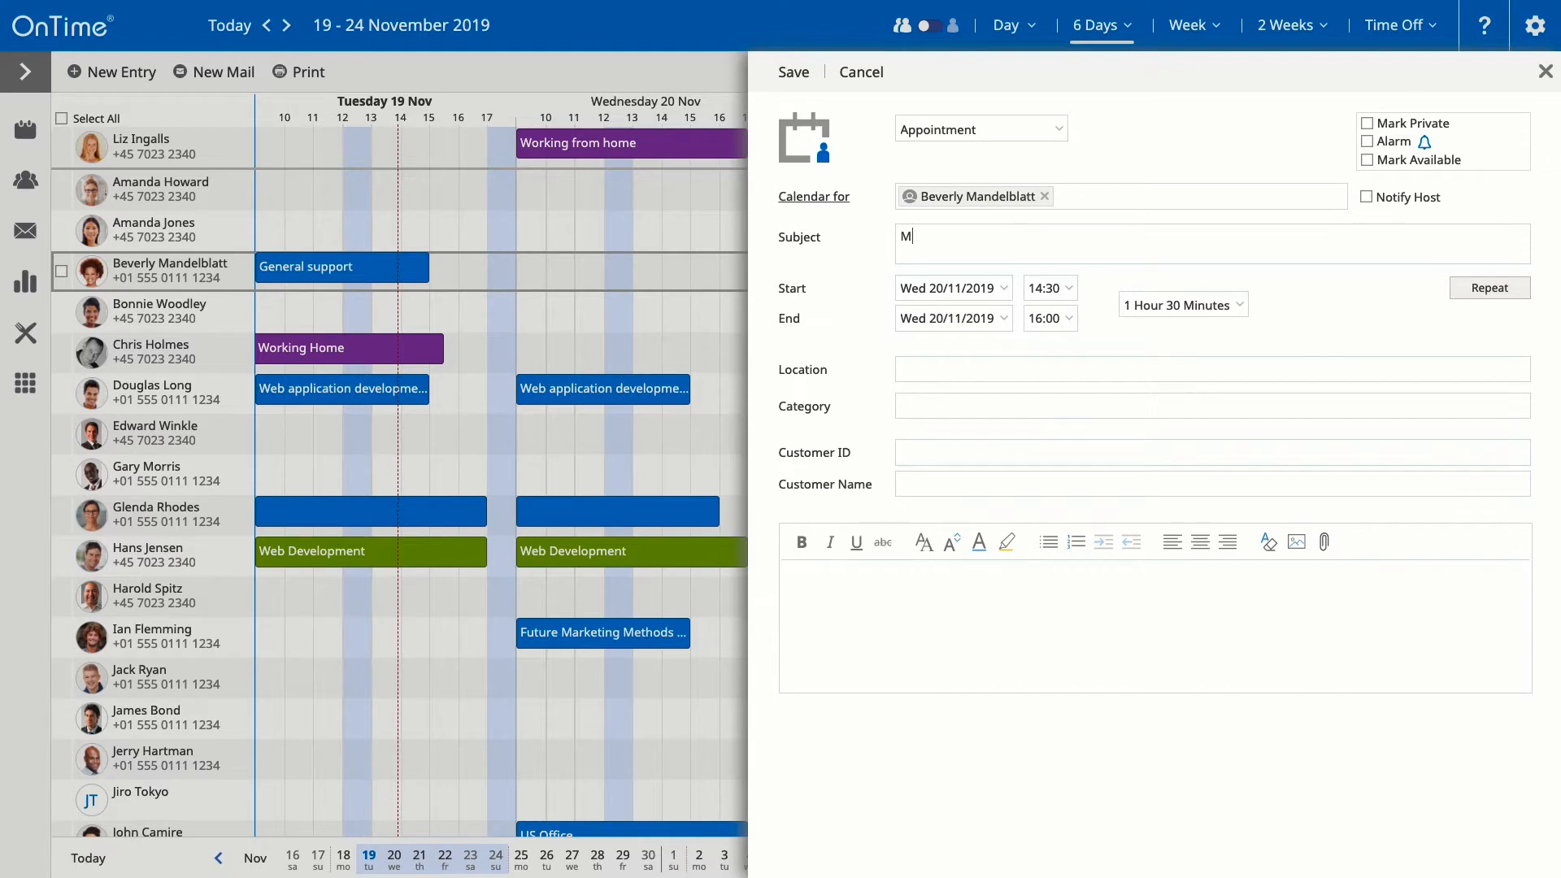
text(eeting with Client A)
click(937, 394)
click(925, 427)
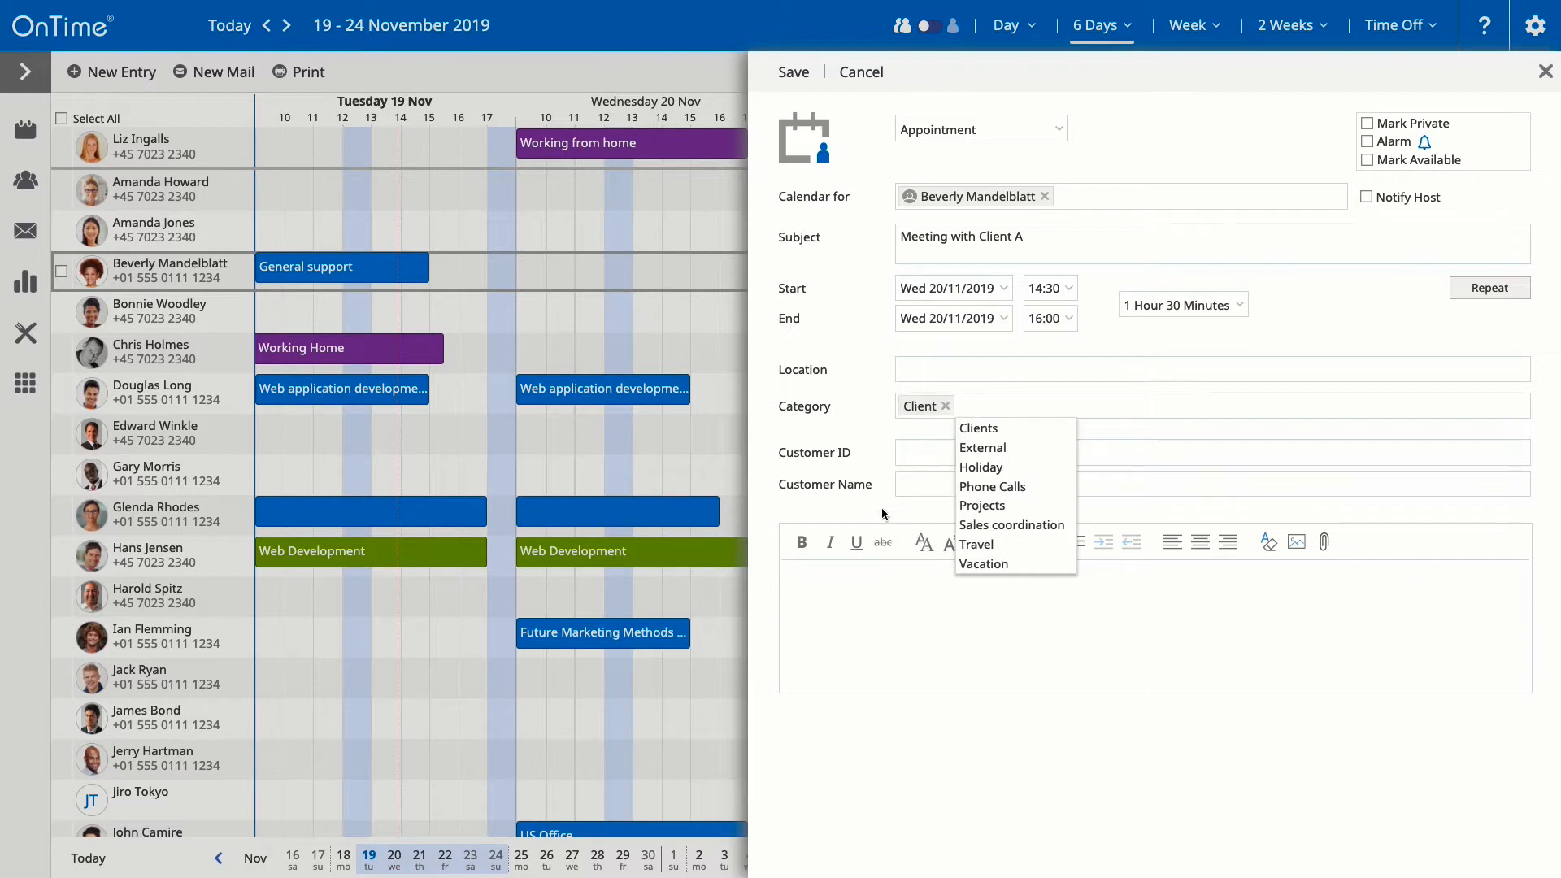
click(843, 587)
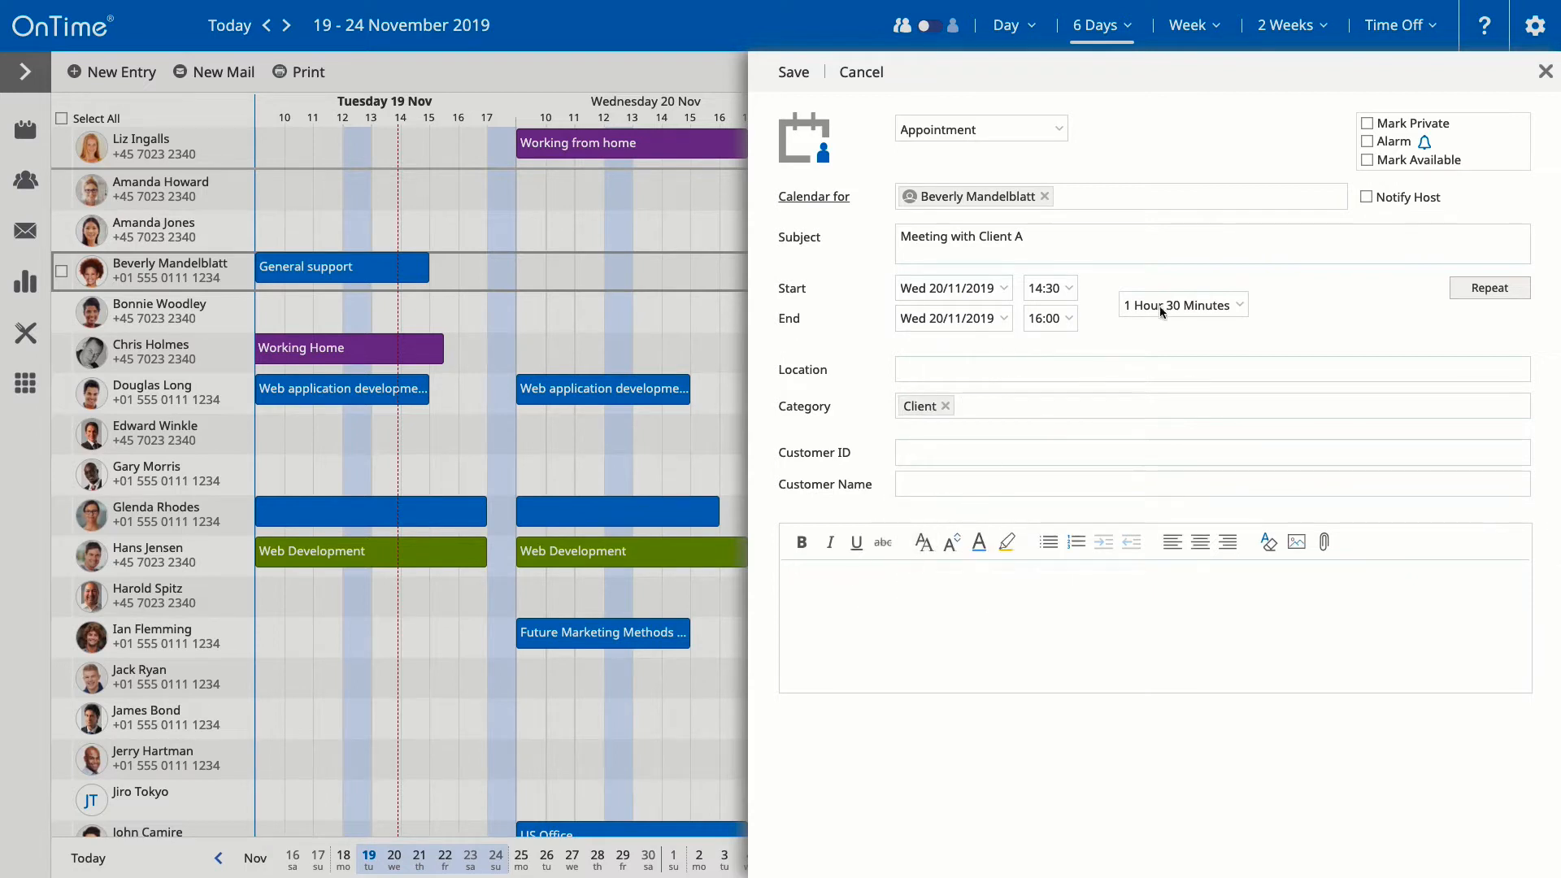
click(1368, 197)
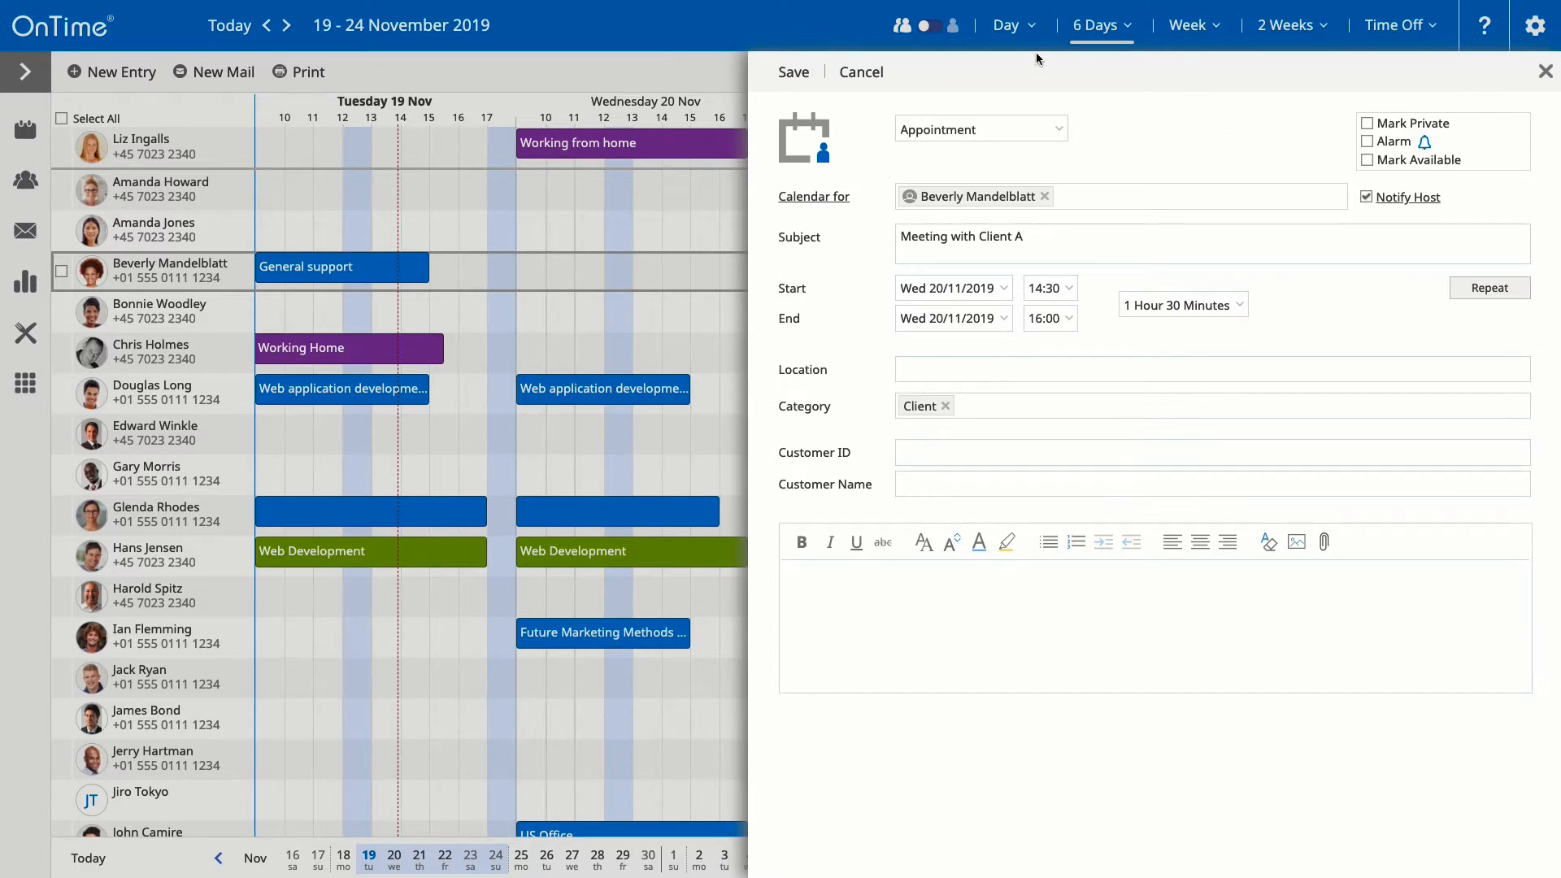
click(796, 73)
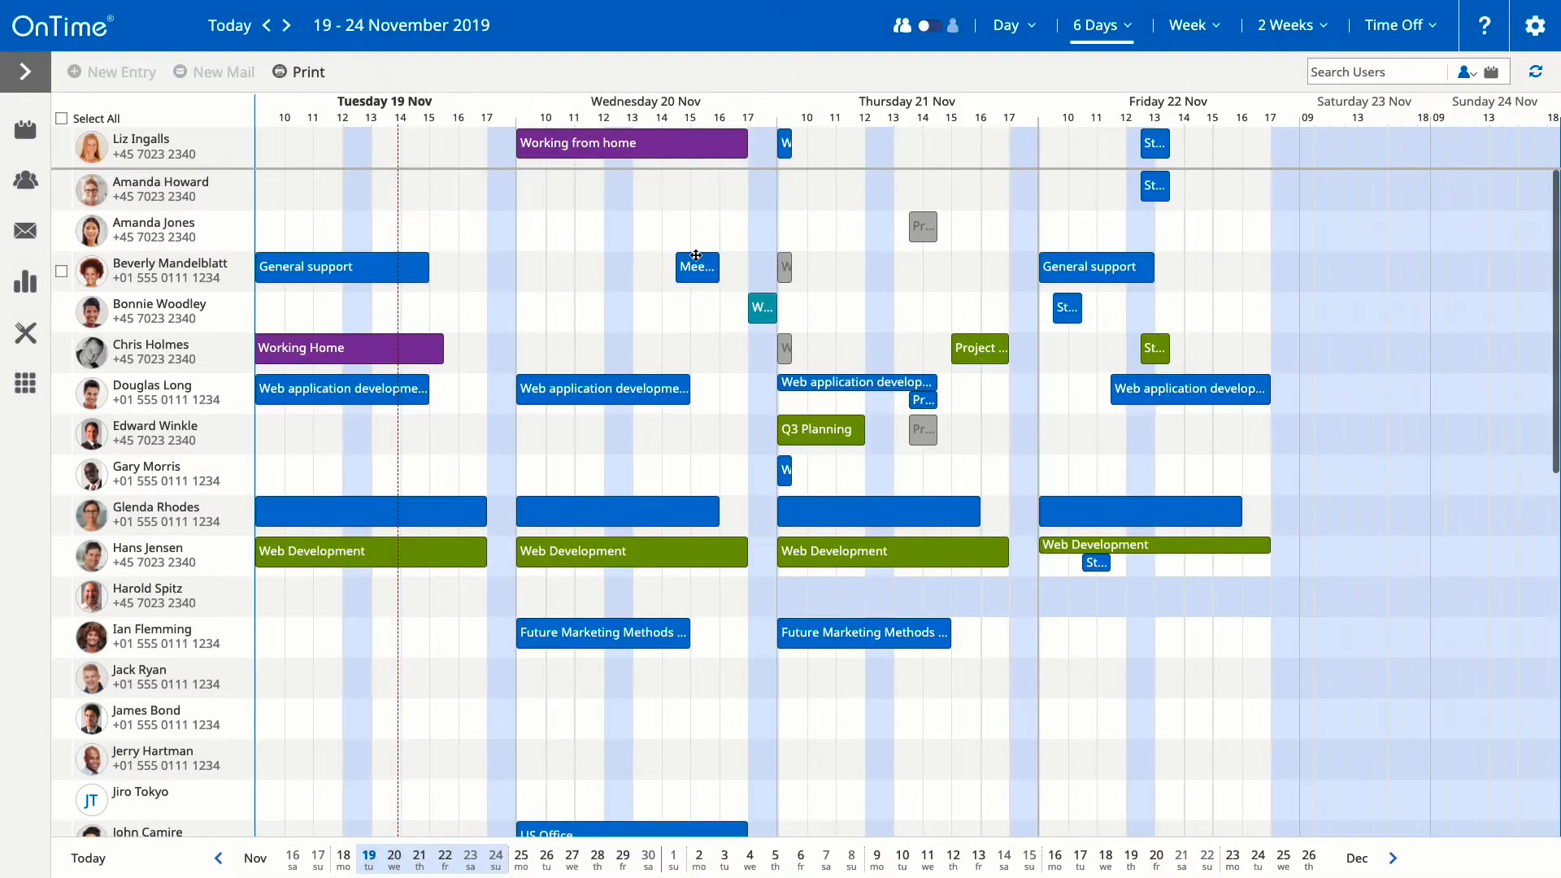
mouse_move(696, 258)
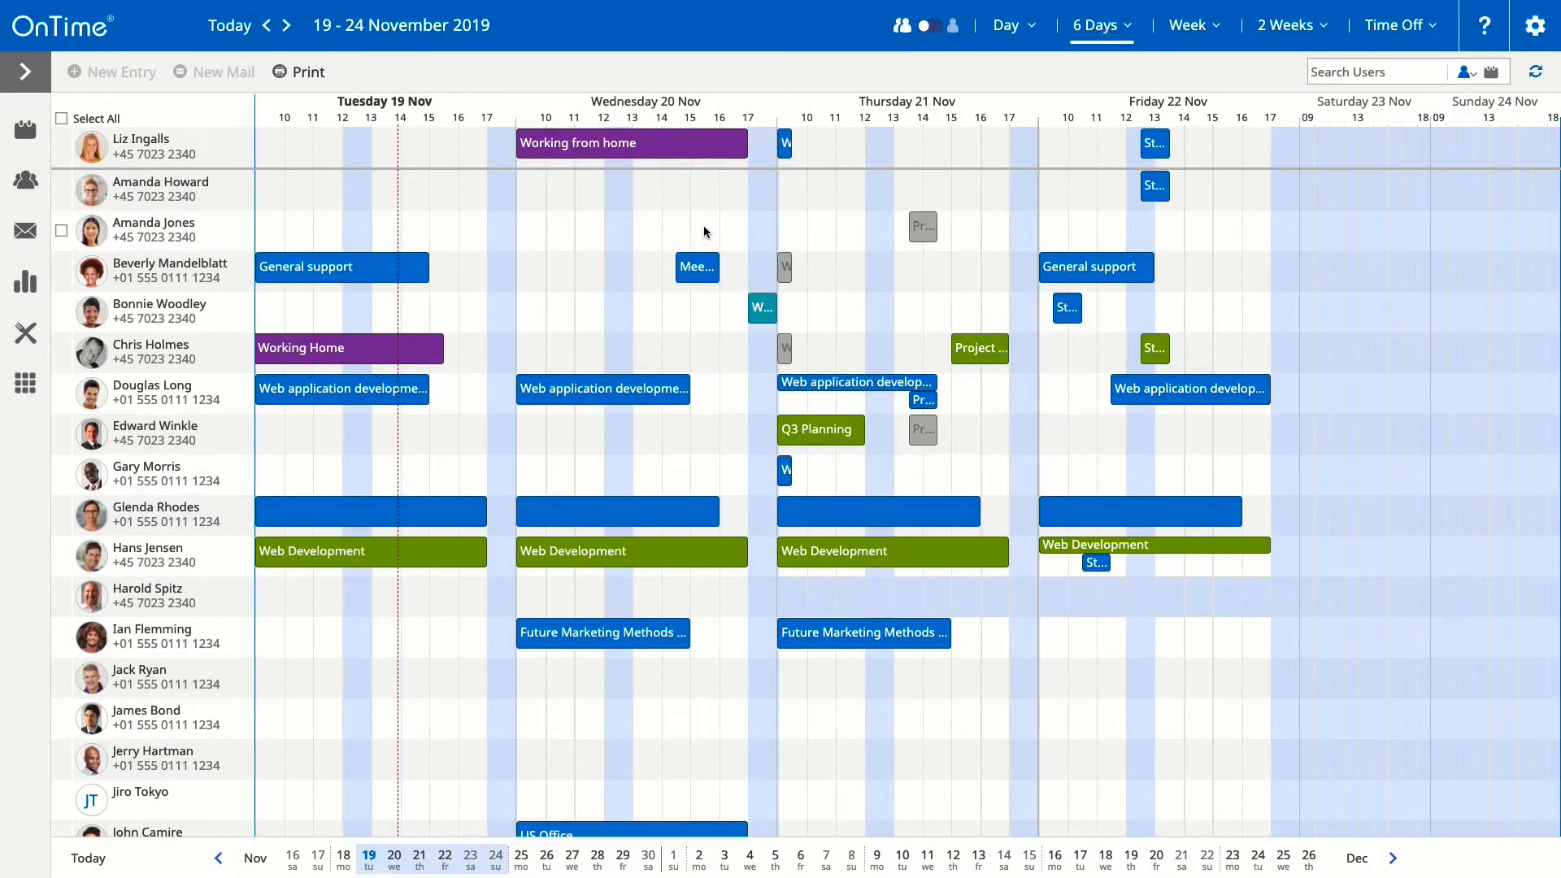
click(61, 271)
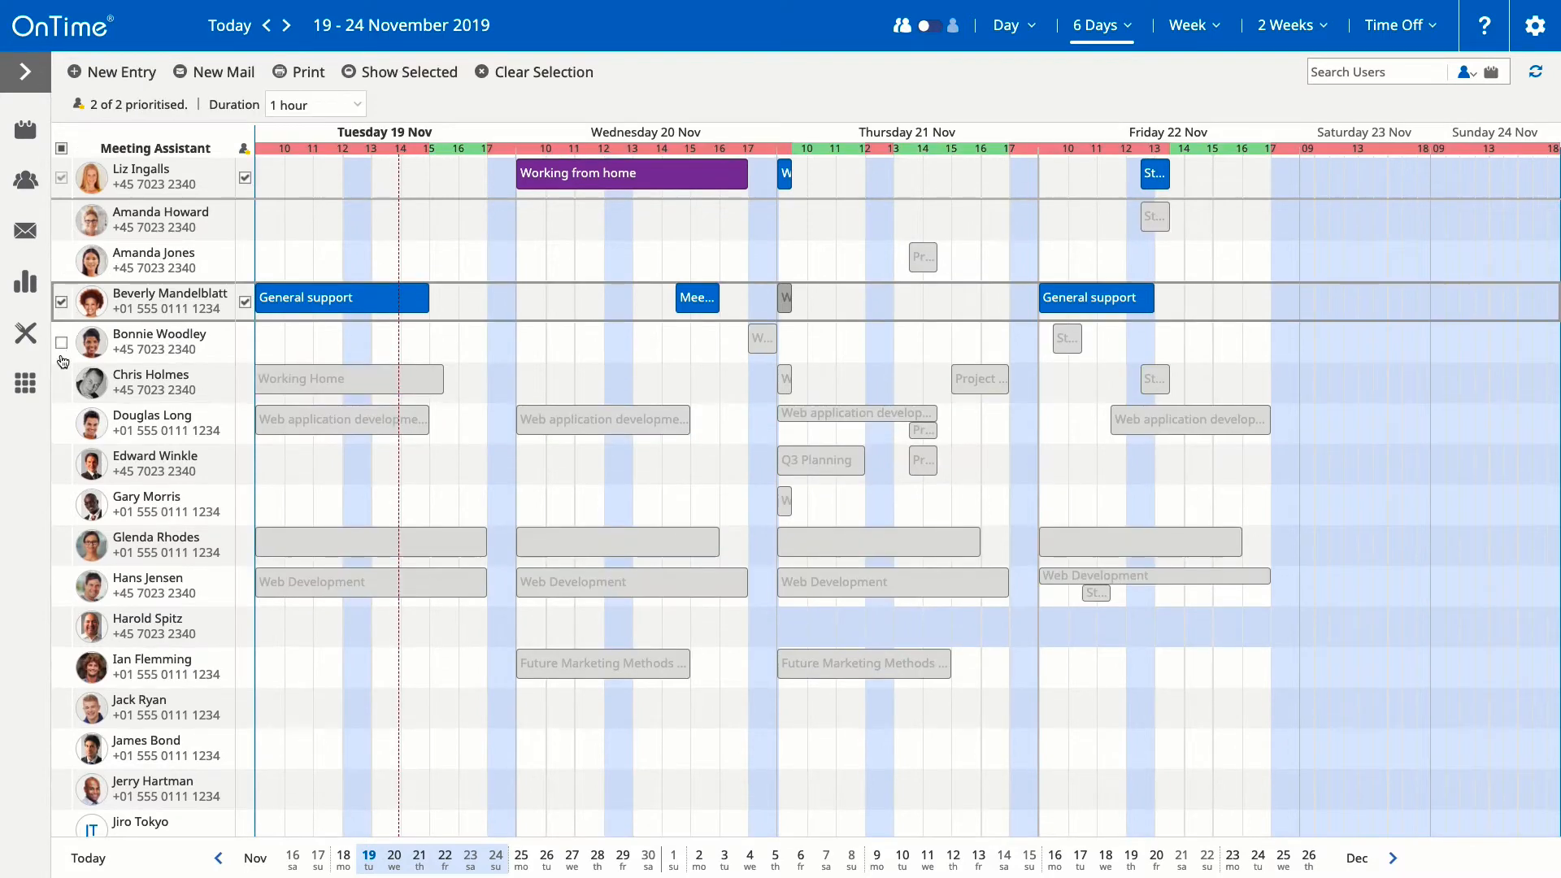
click(61, 424)
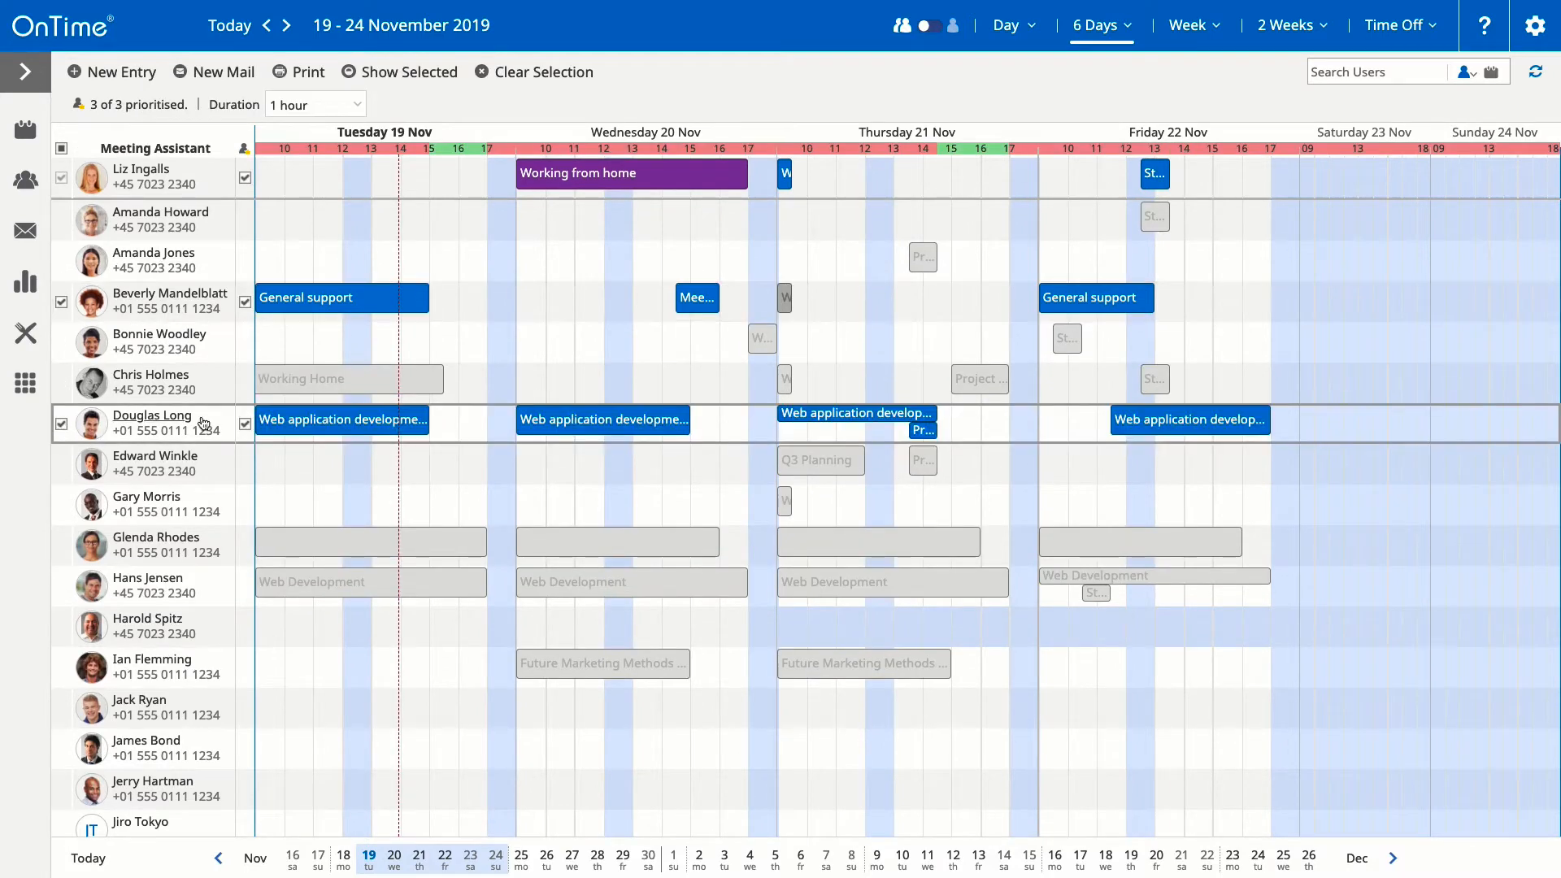
drag(445, 303, 477, 301)
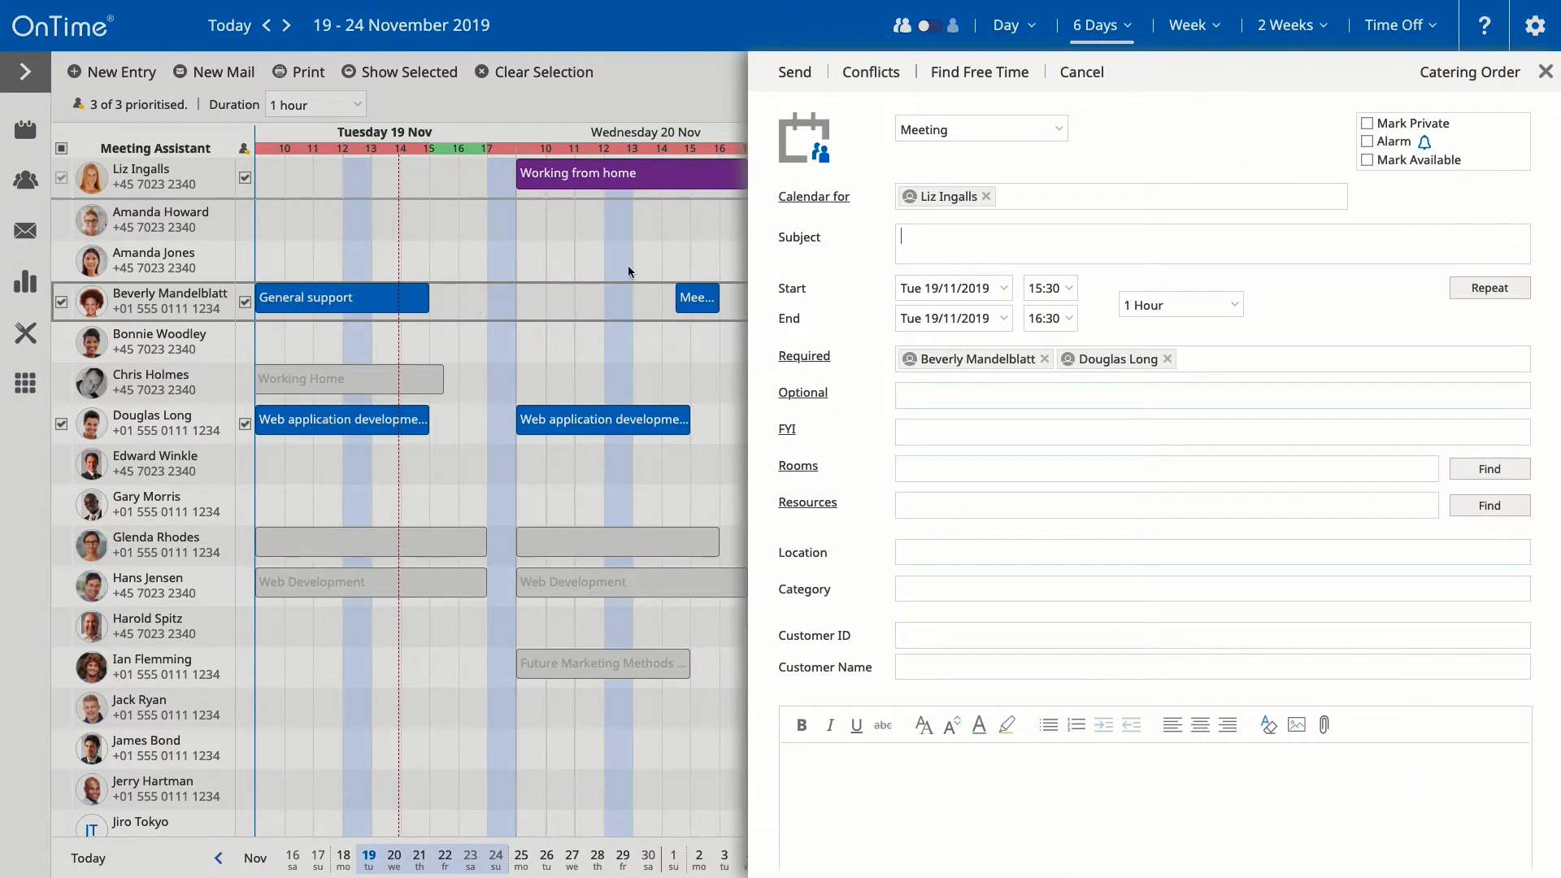
click(975, 130)
click(966, 212)
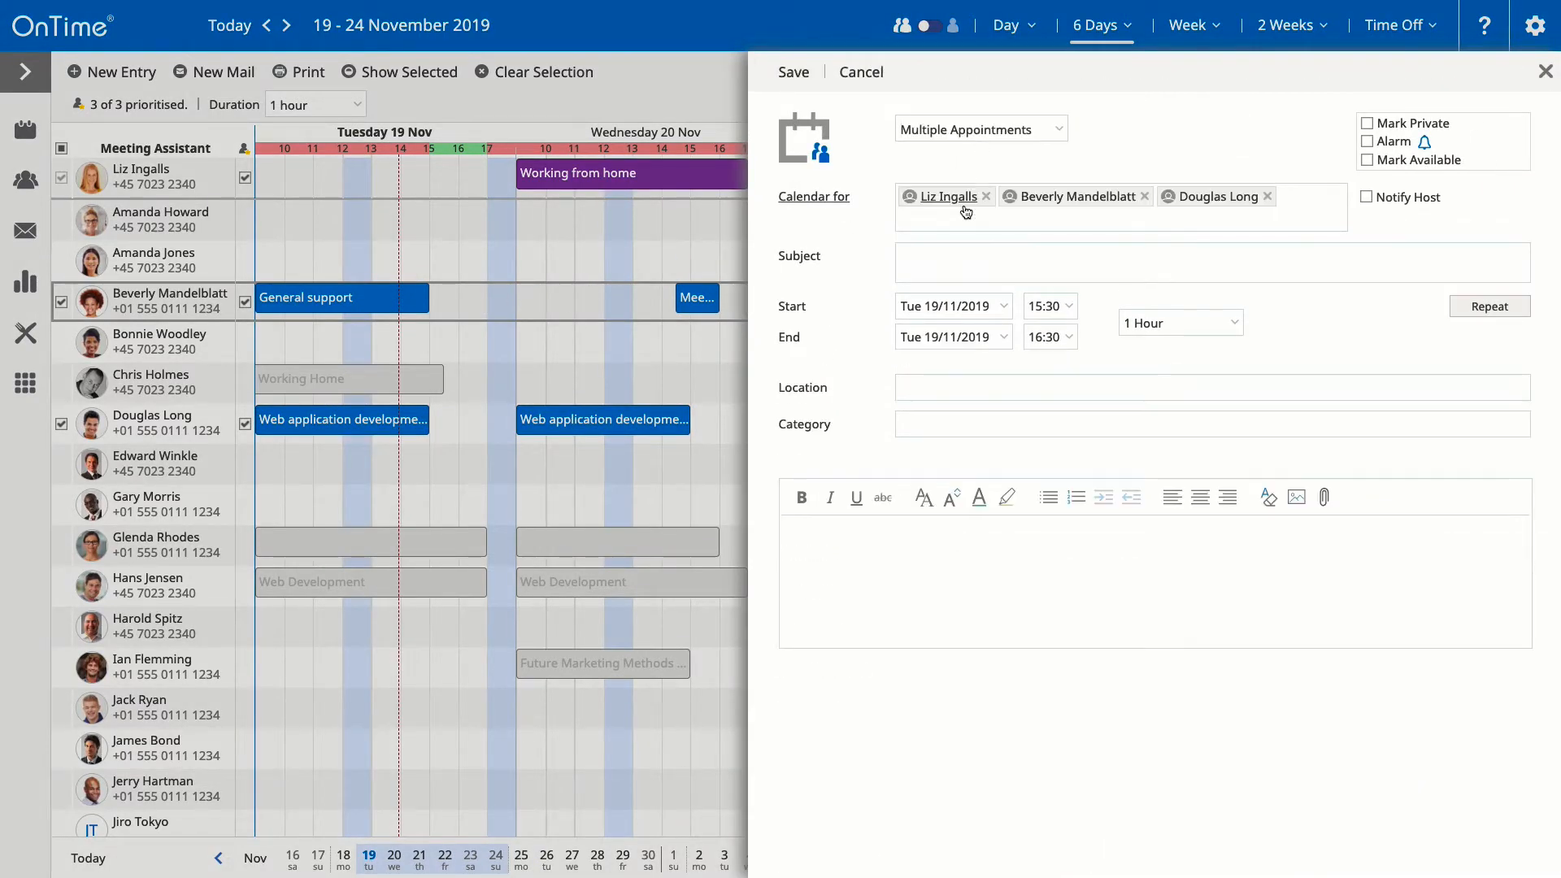
click(986, 196)
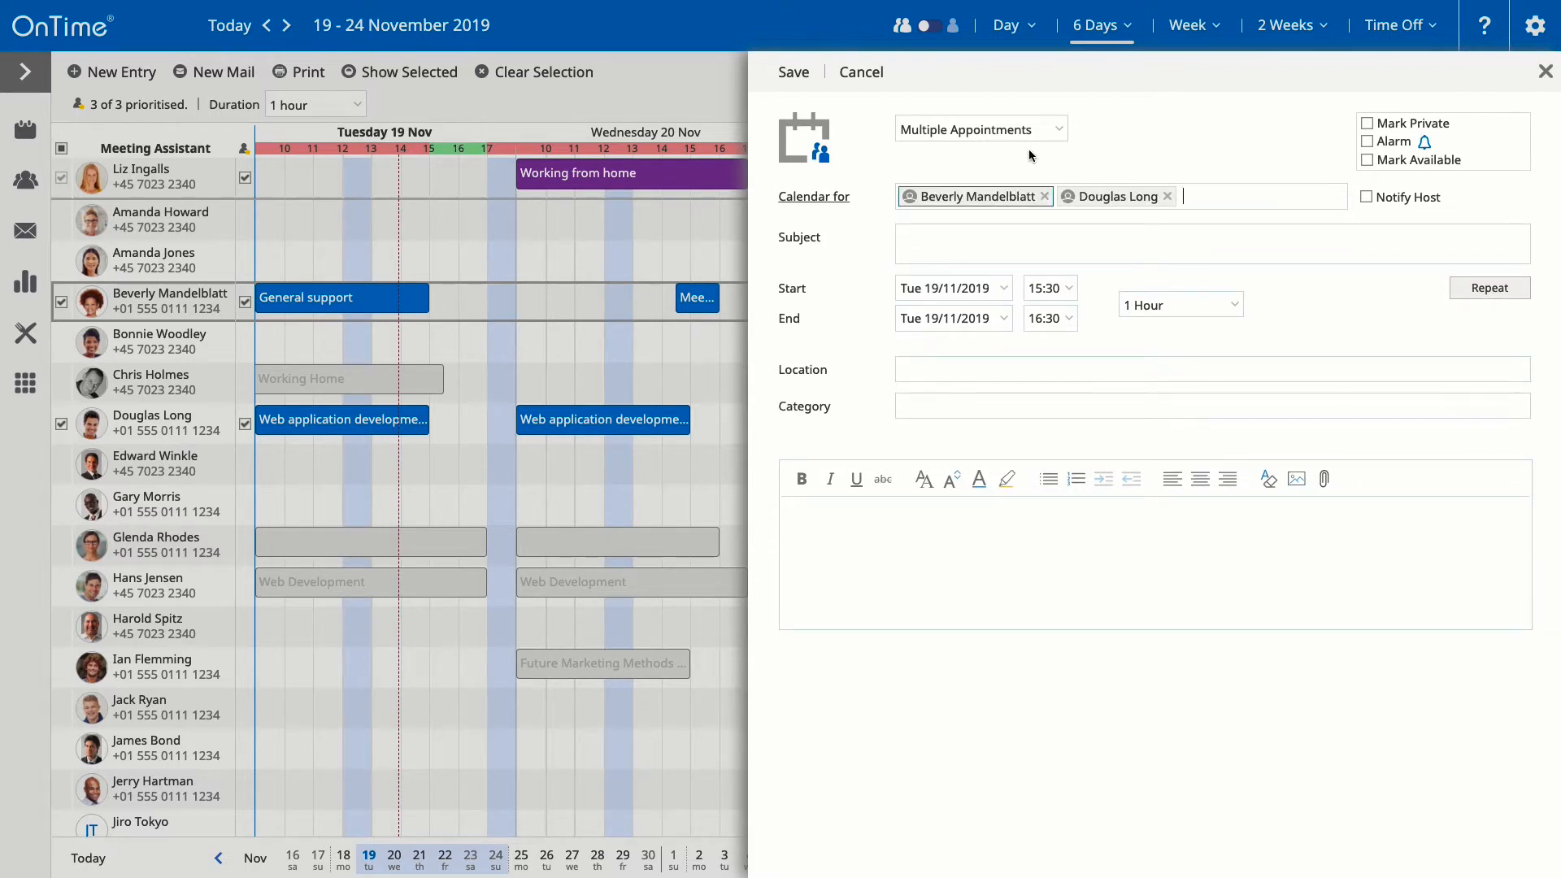
click(630, 257)
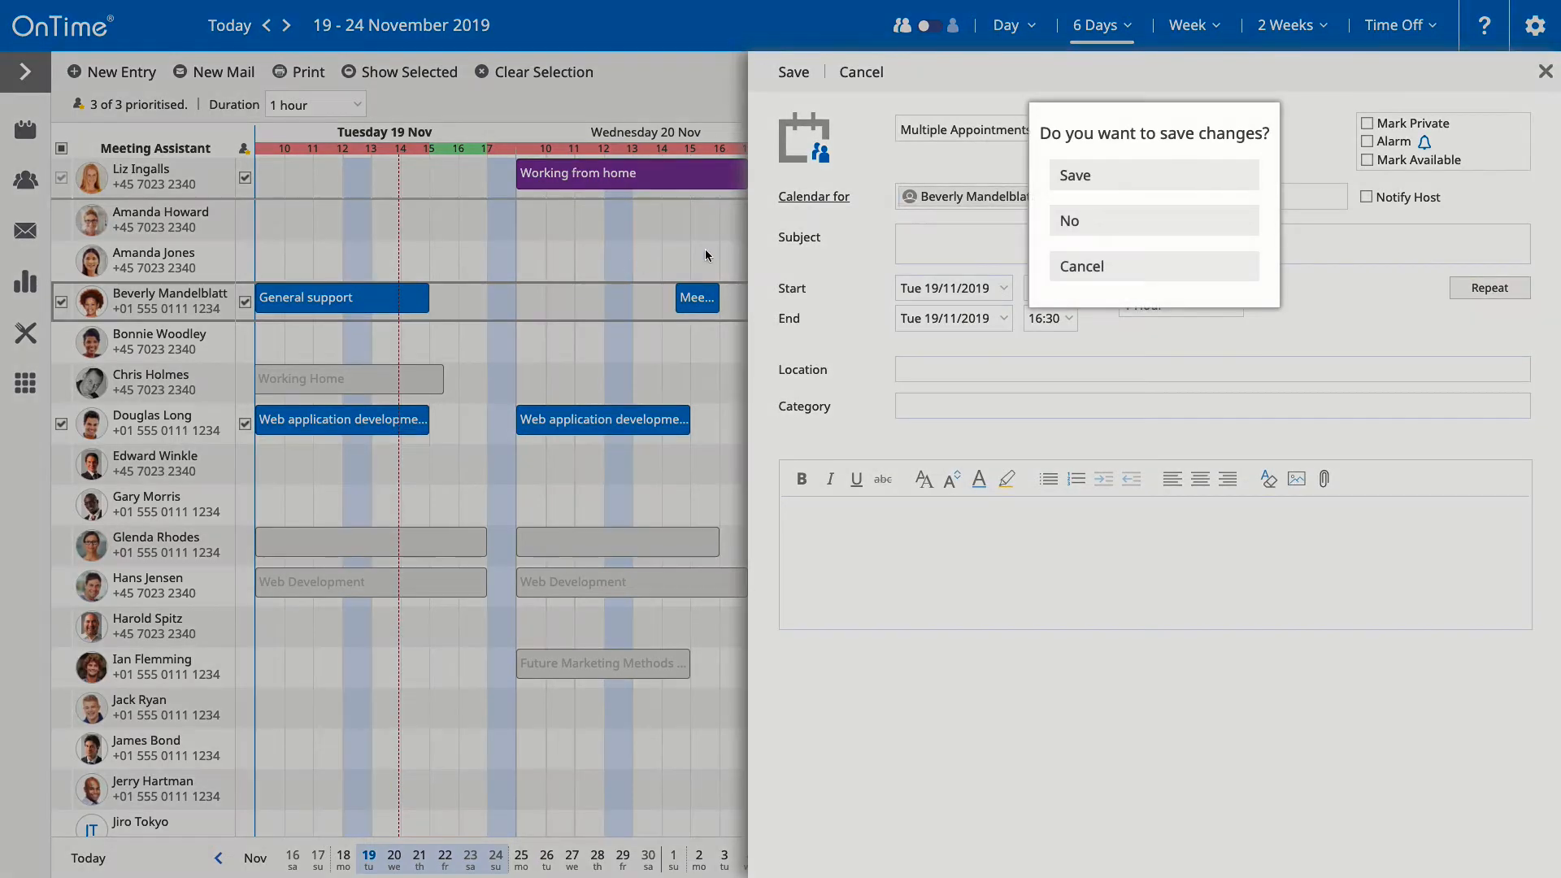
click(1122, 230)
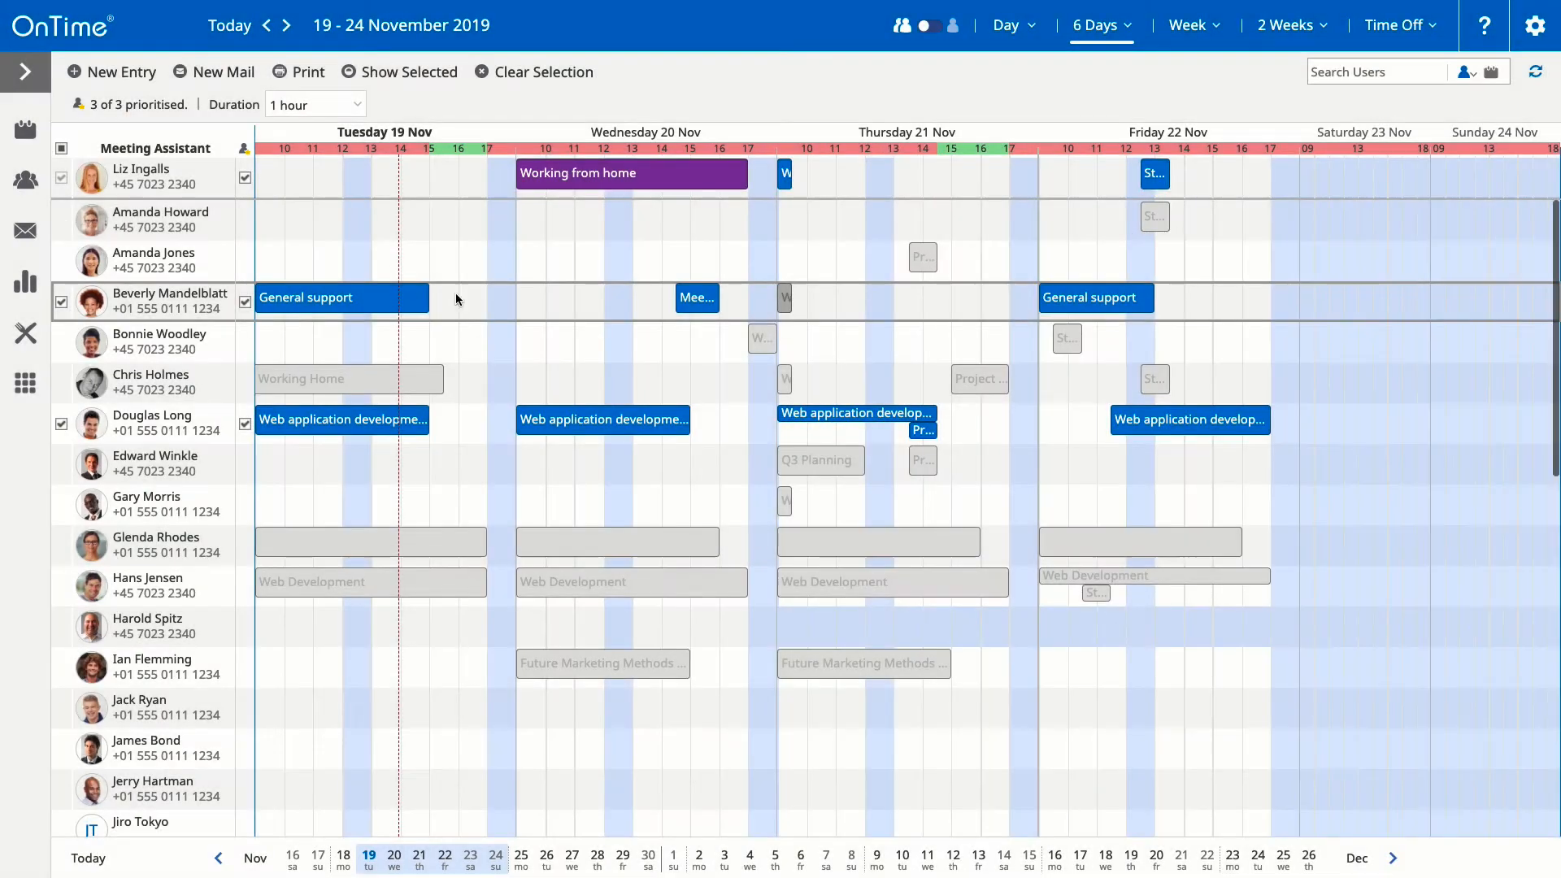
click(61, 149)
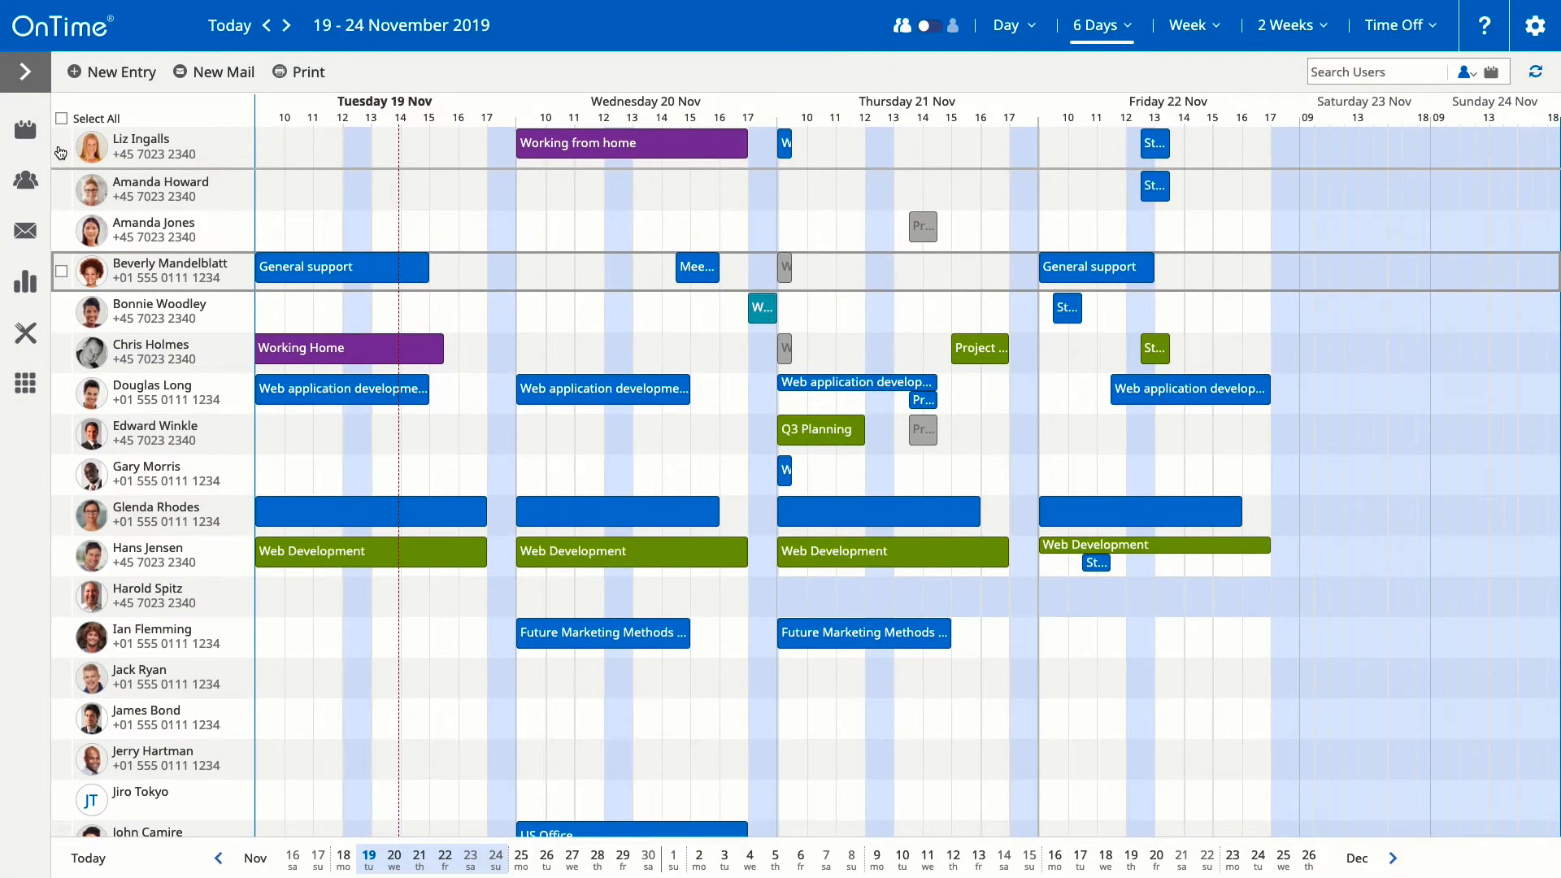
Step: Select four colleagues, stop prioritising the top one, and pick Thursday 15:30 for the meeting
click(61, 149)
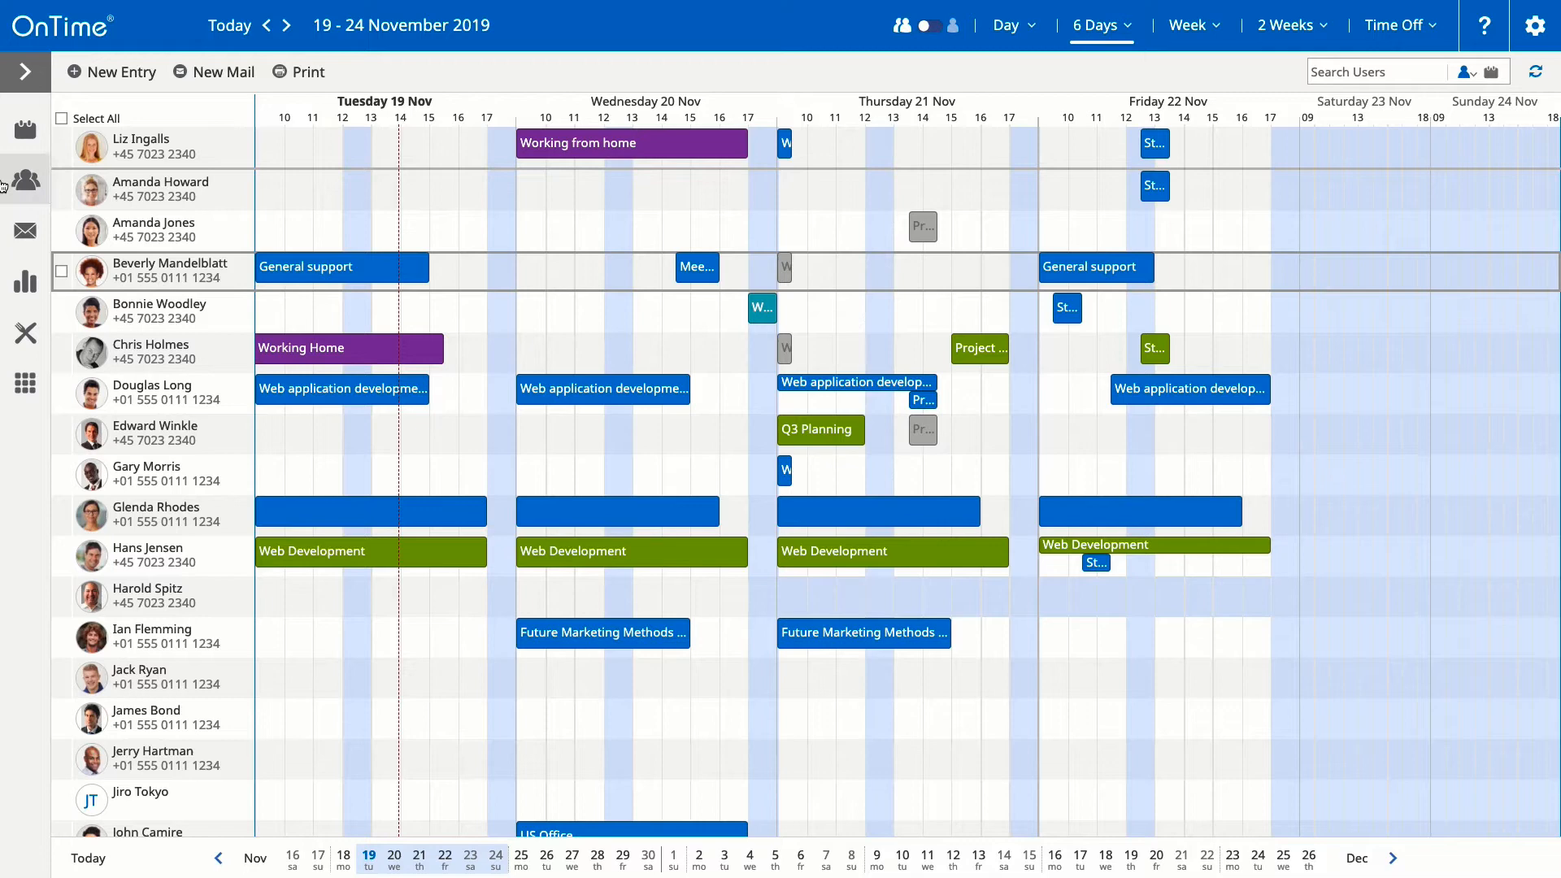
click(61, 271)
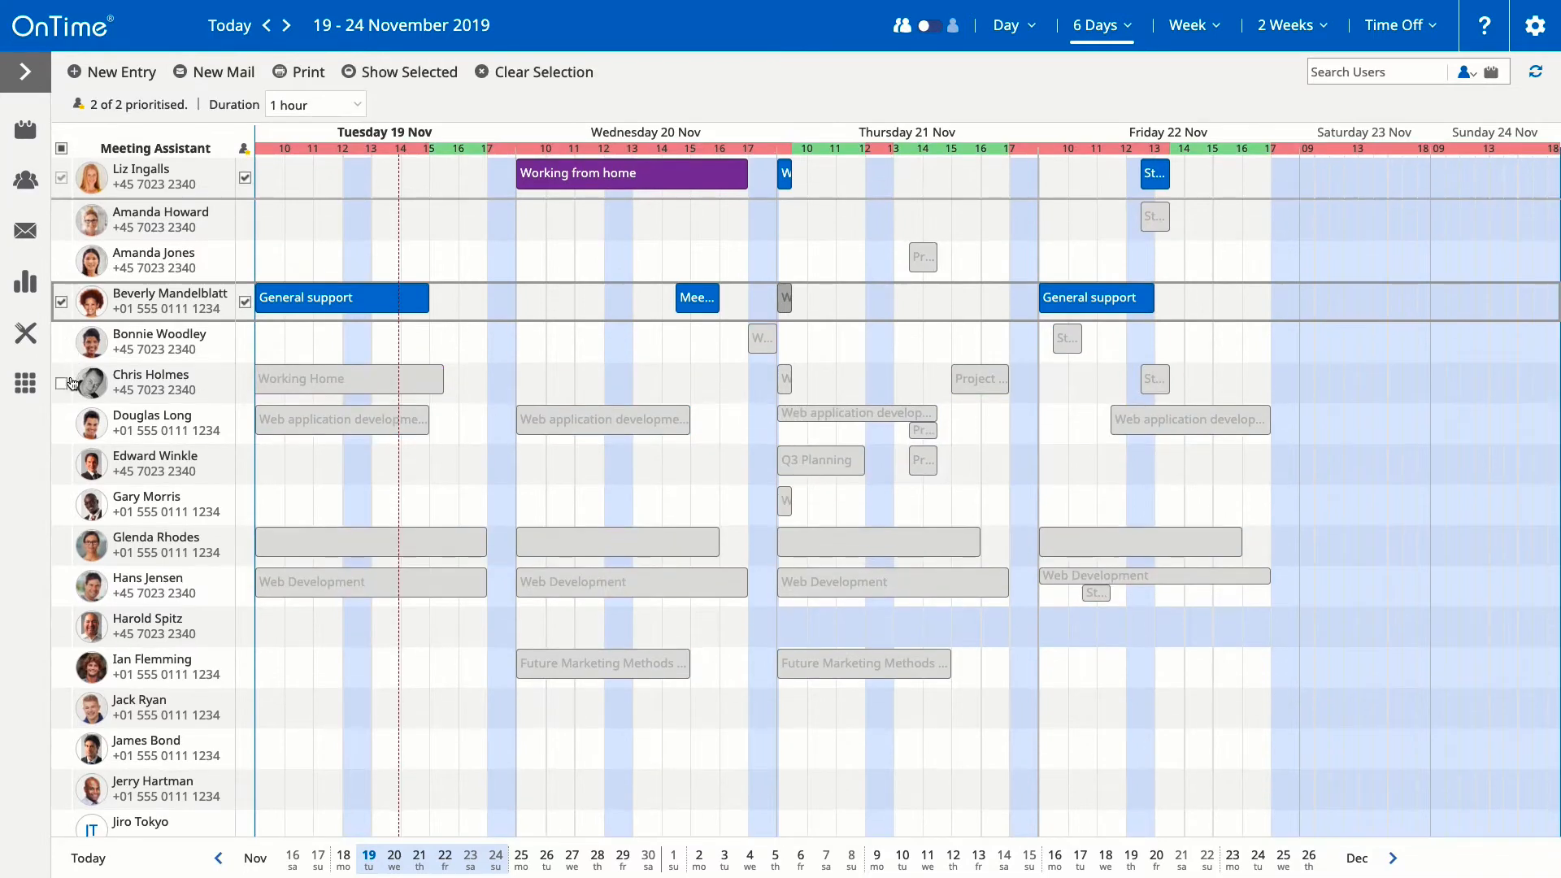
click(61, 426)
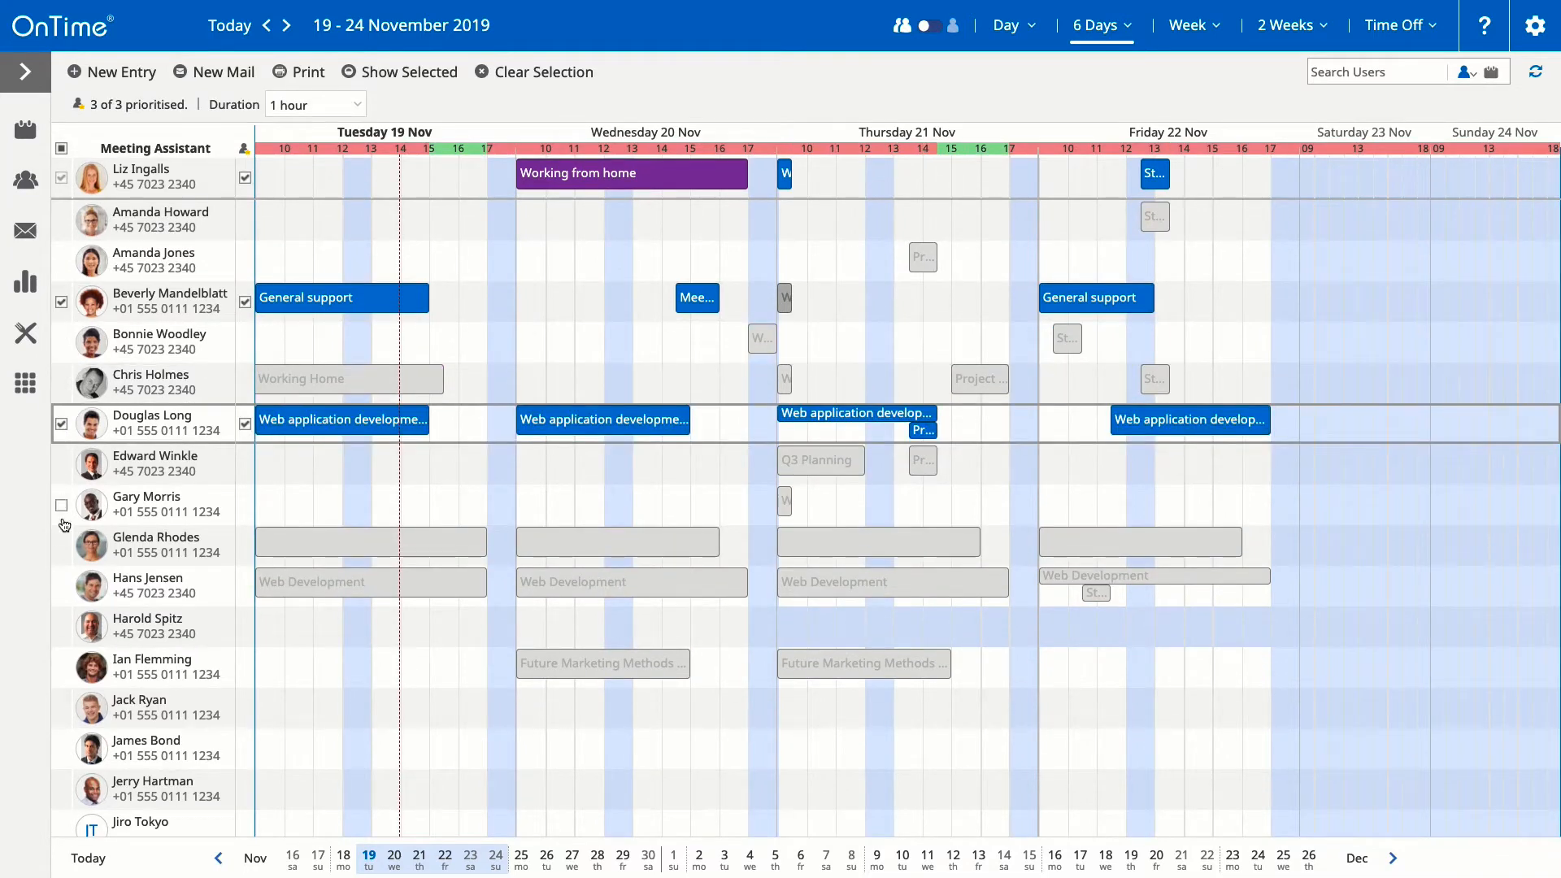
click(61, 670)
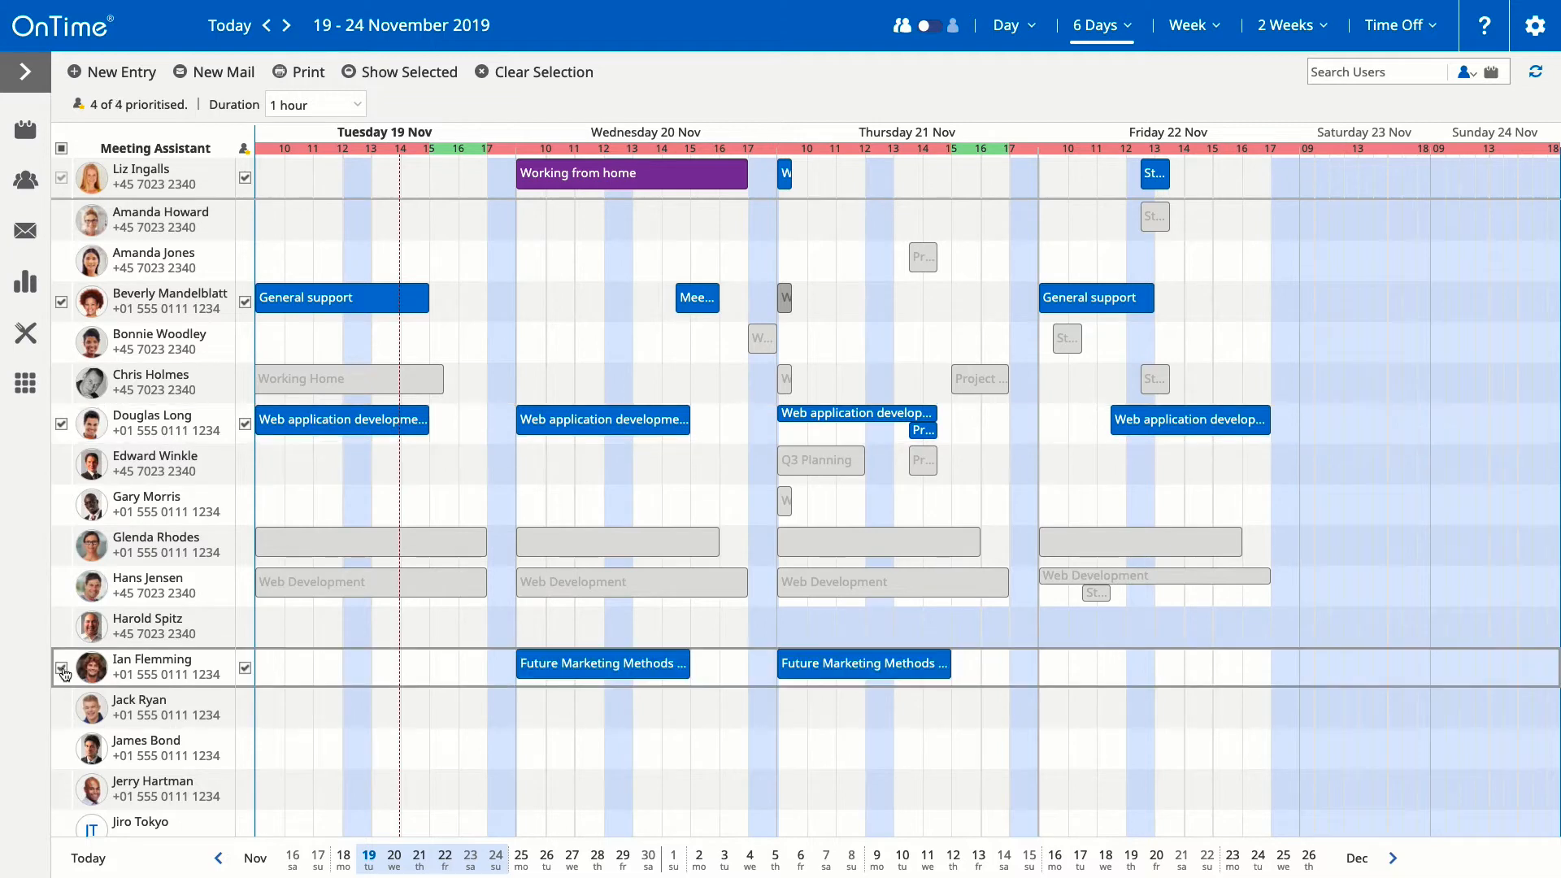
click(245, 176)
drag(962, 181, 991, 181)
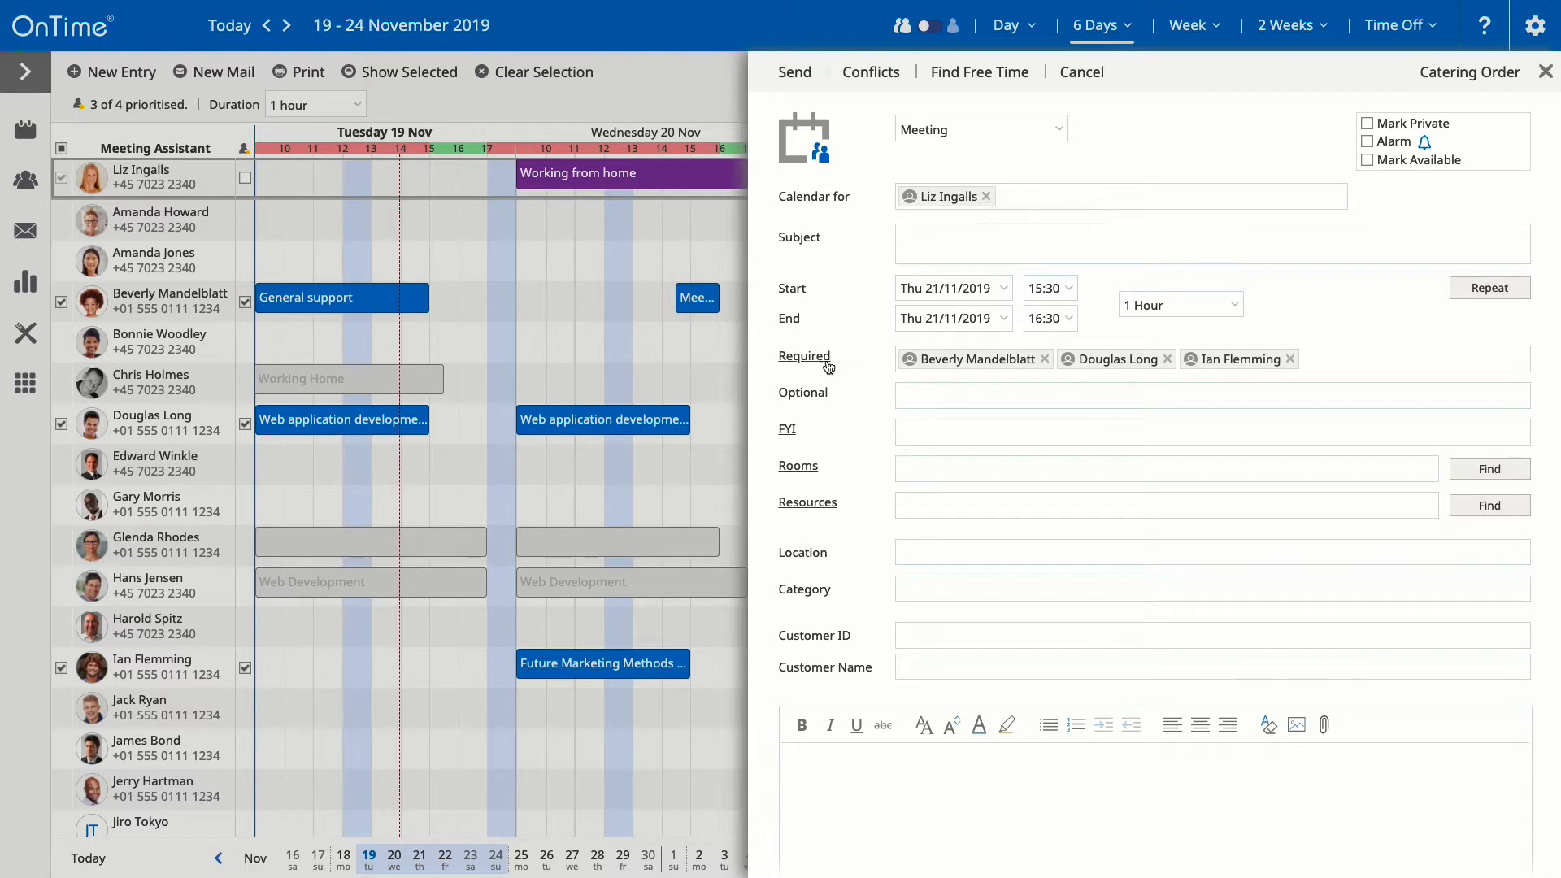
Step: Remove the first required attendee and make the searched colleague the meeting's calendar owner
click(1045, 358)
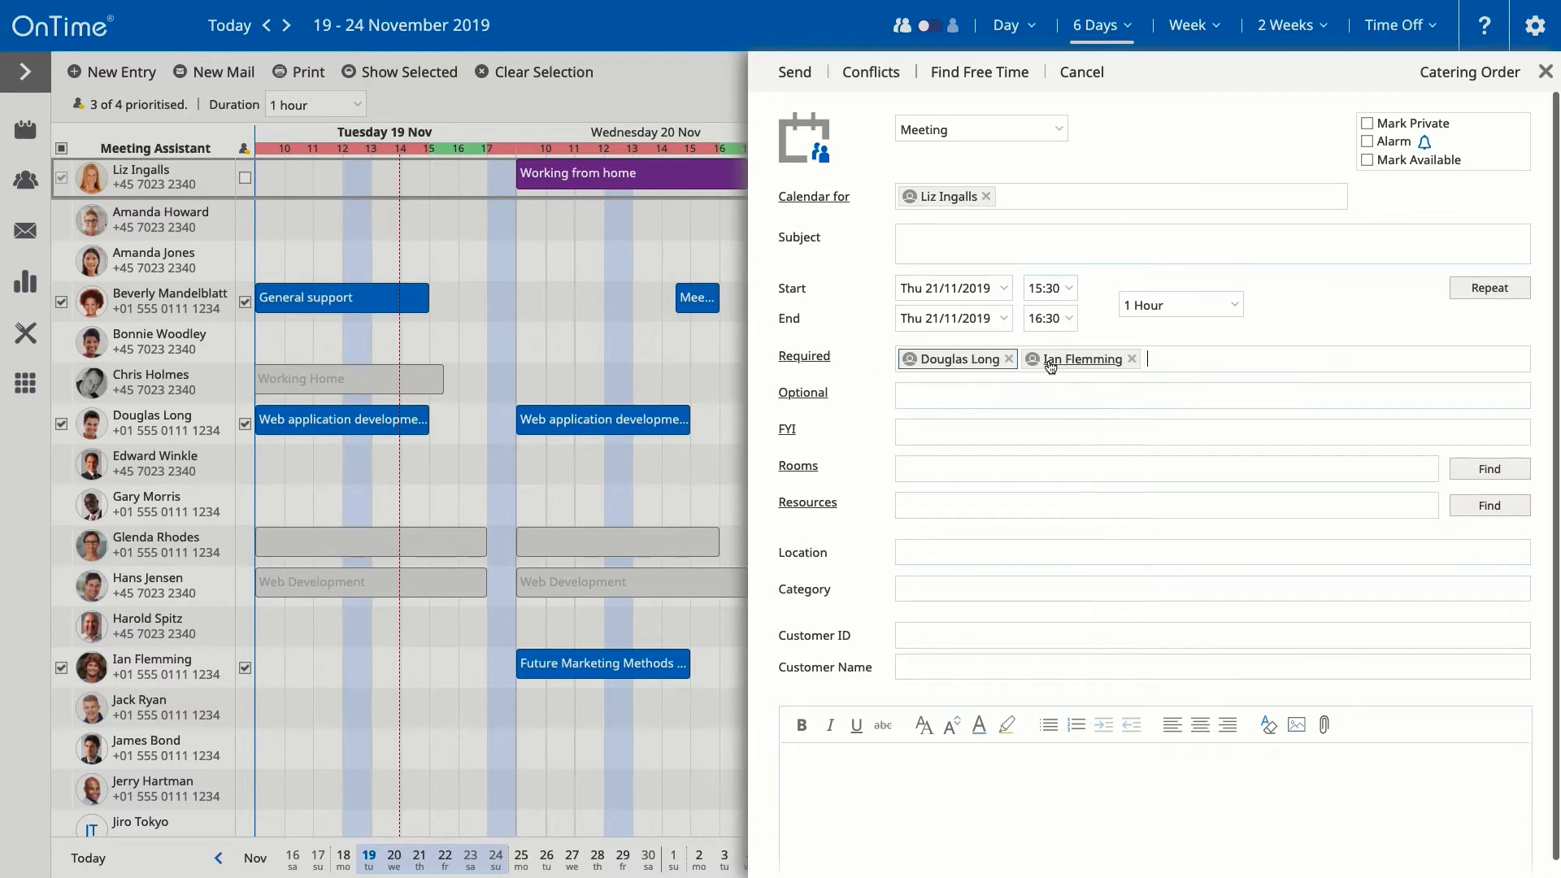
click(987, 196)
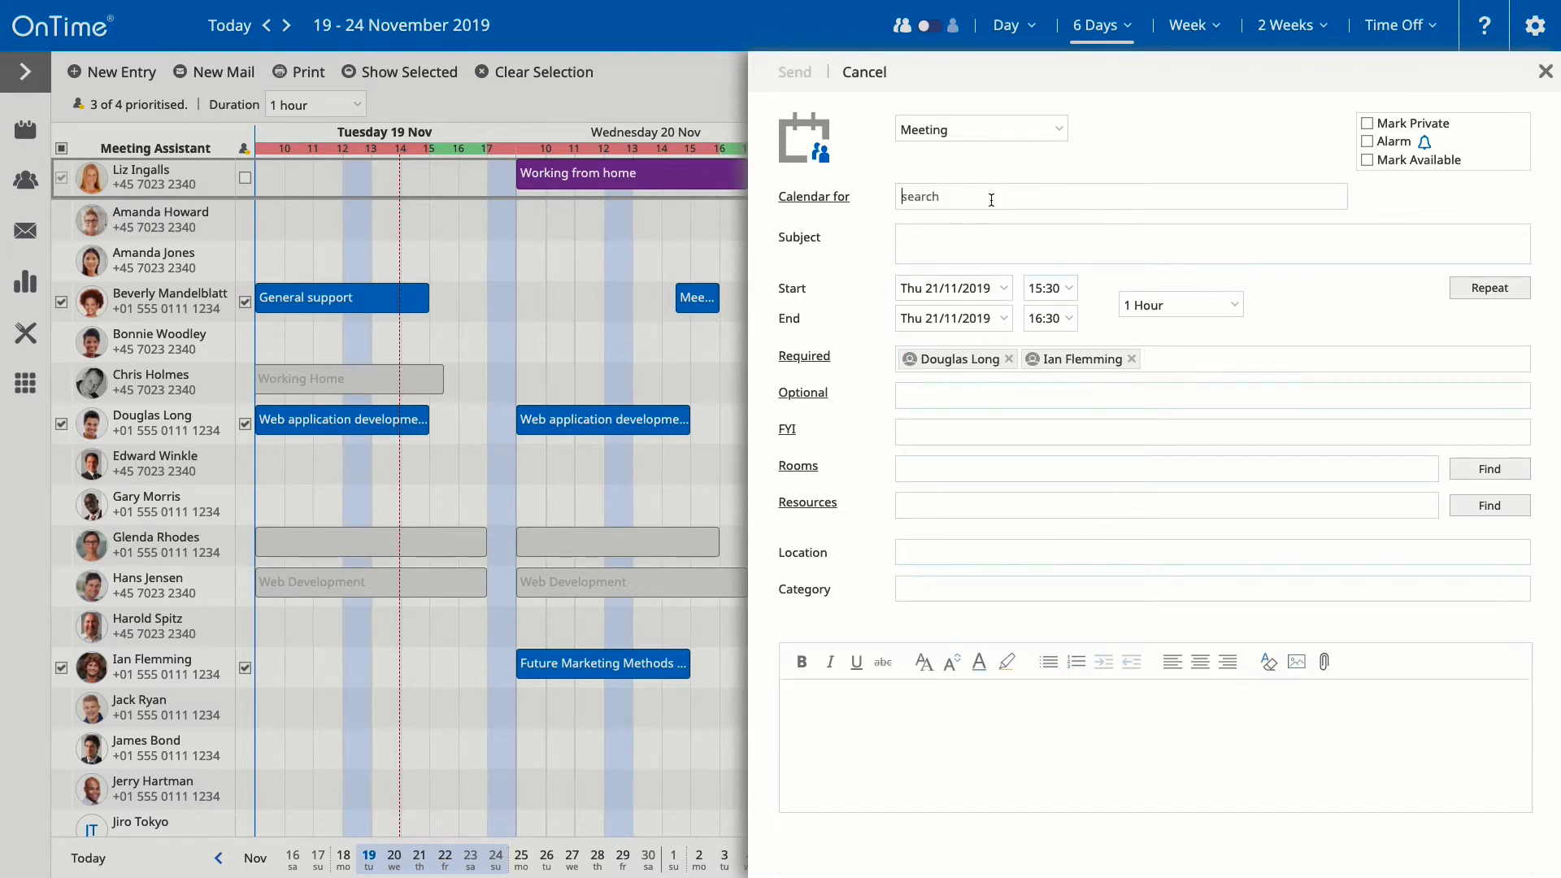
text(bev)
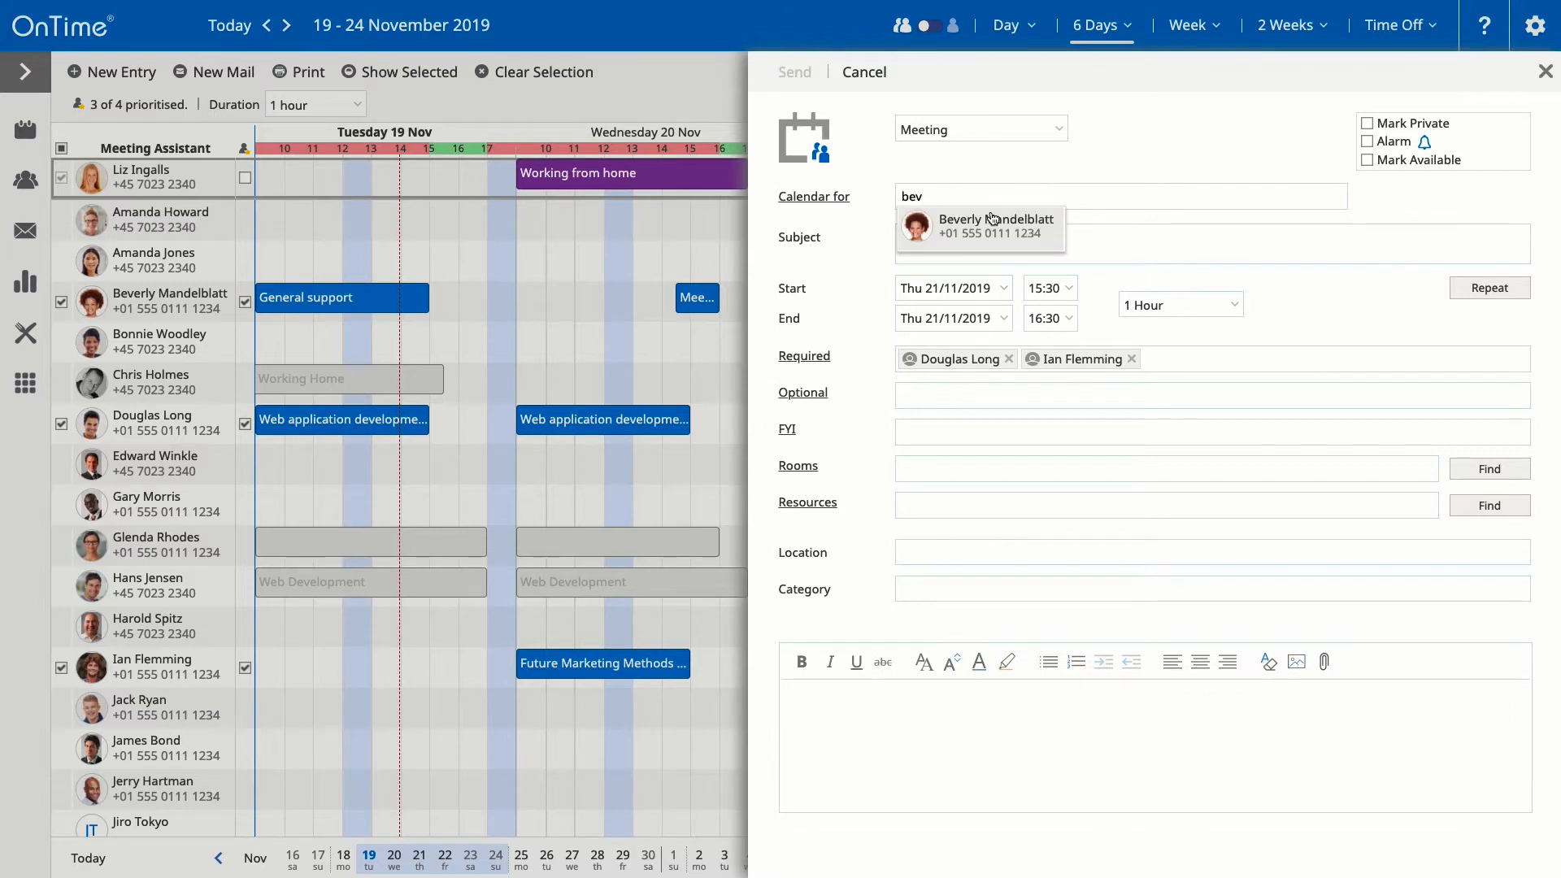
click(993, 226)
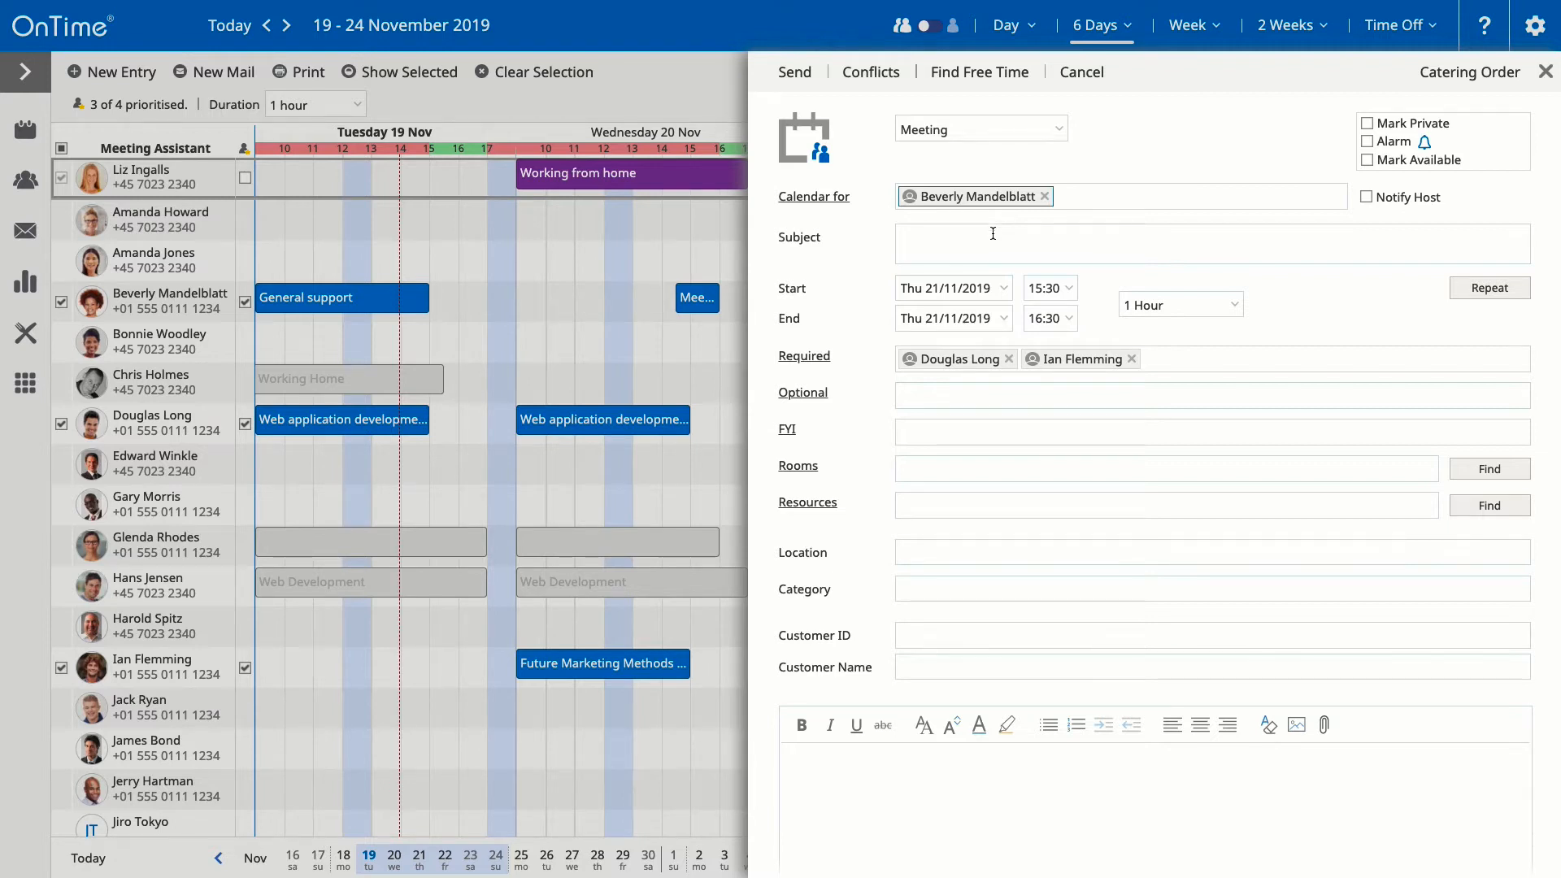
Step: Enter subject 'Administrative Meeting' and book room A-4621 - Copenhagen
click(993, 233)
text(Administrati)
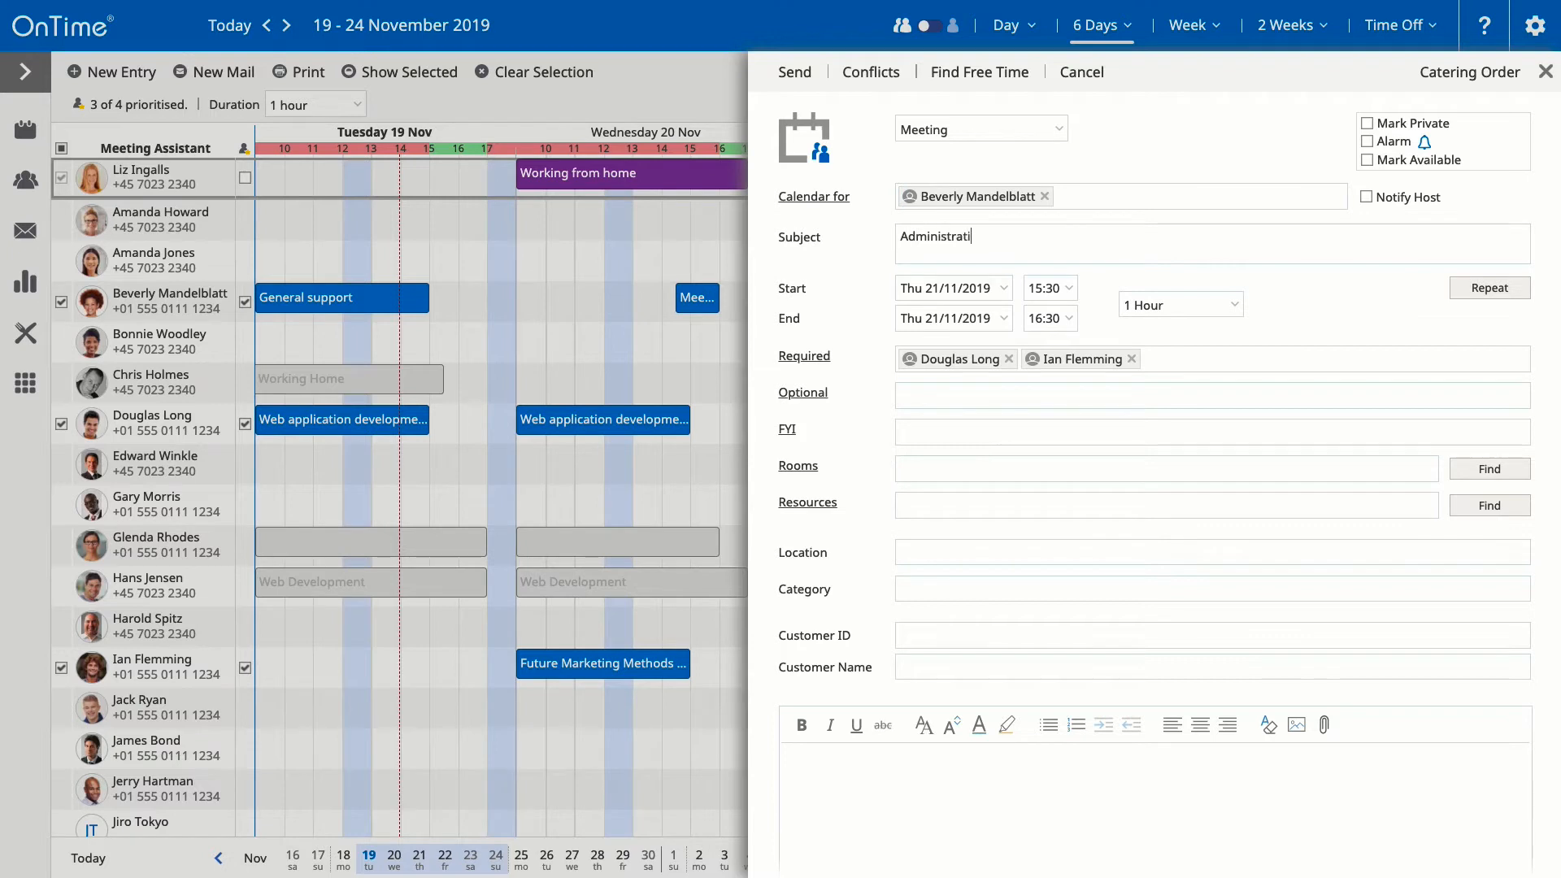
text(ve Meeting)
click(1474, 470)
click(1185, 230)
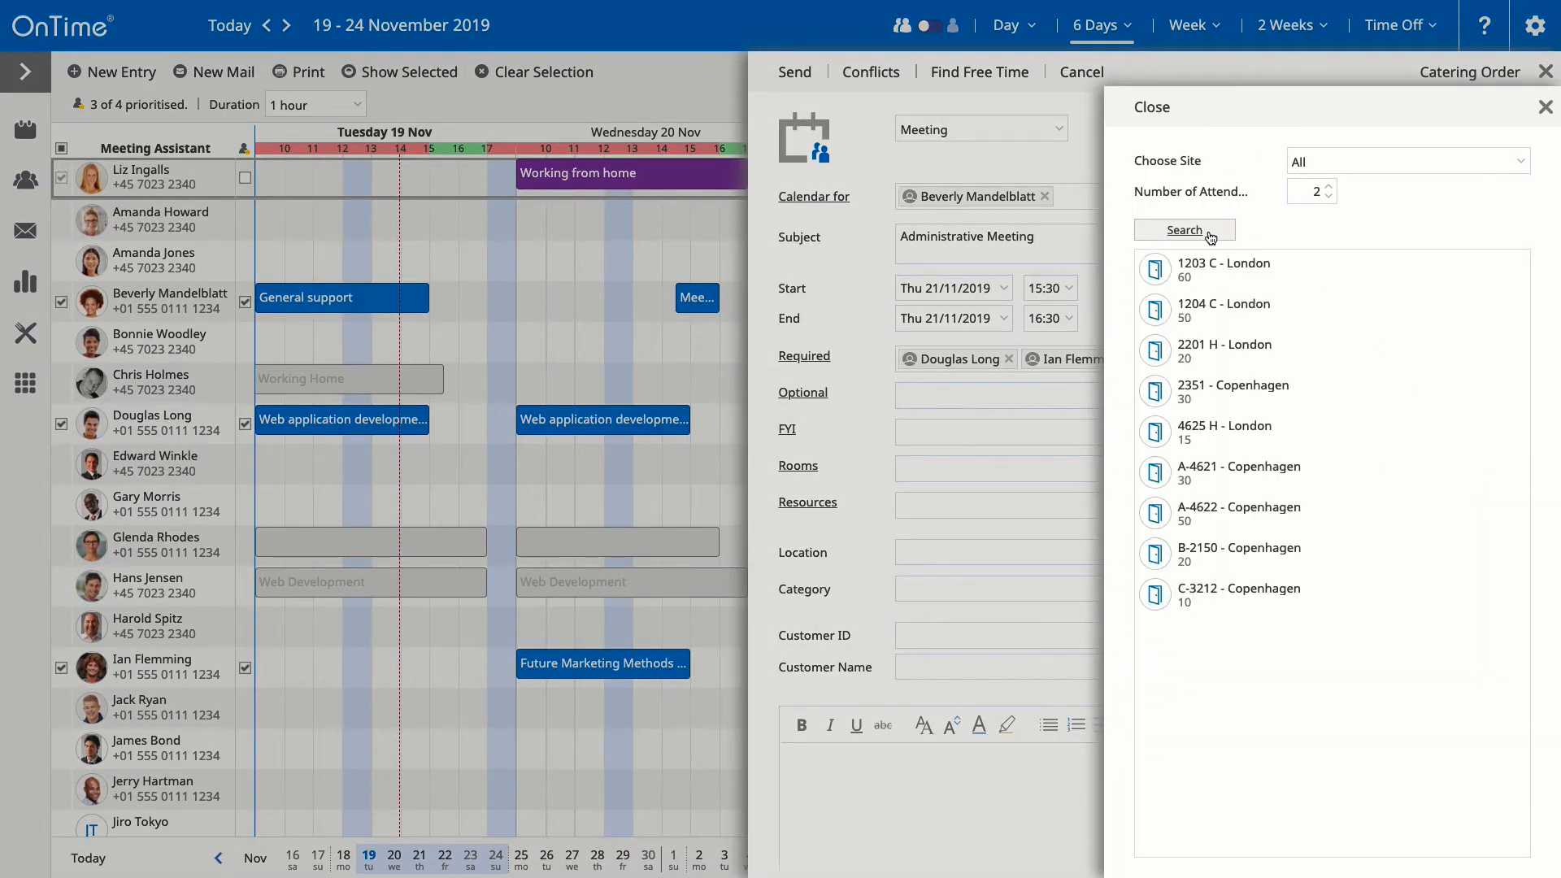
click(1249, 469)
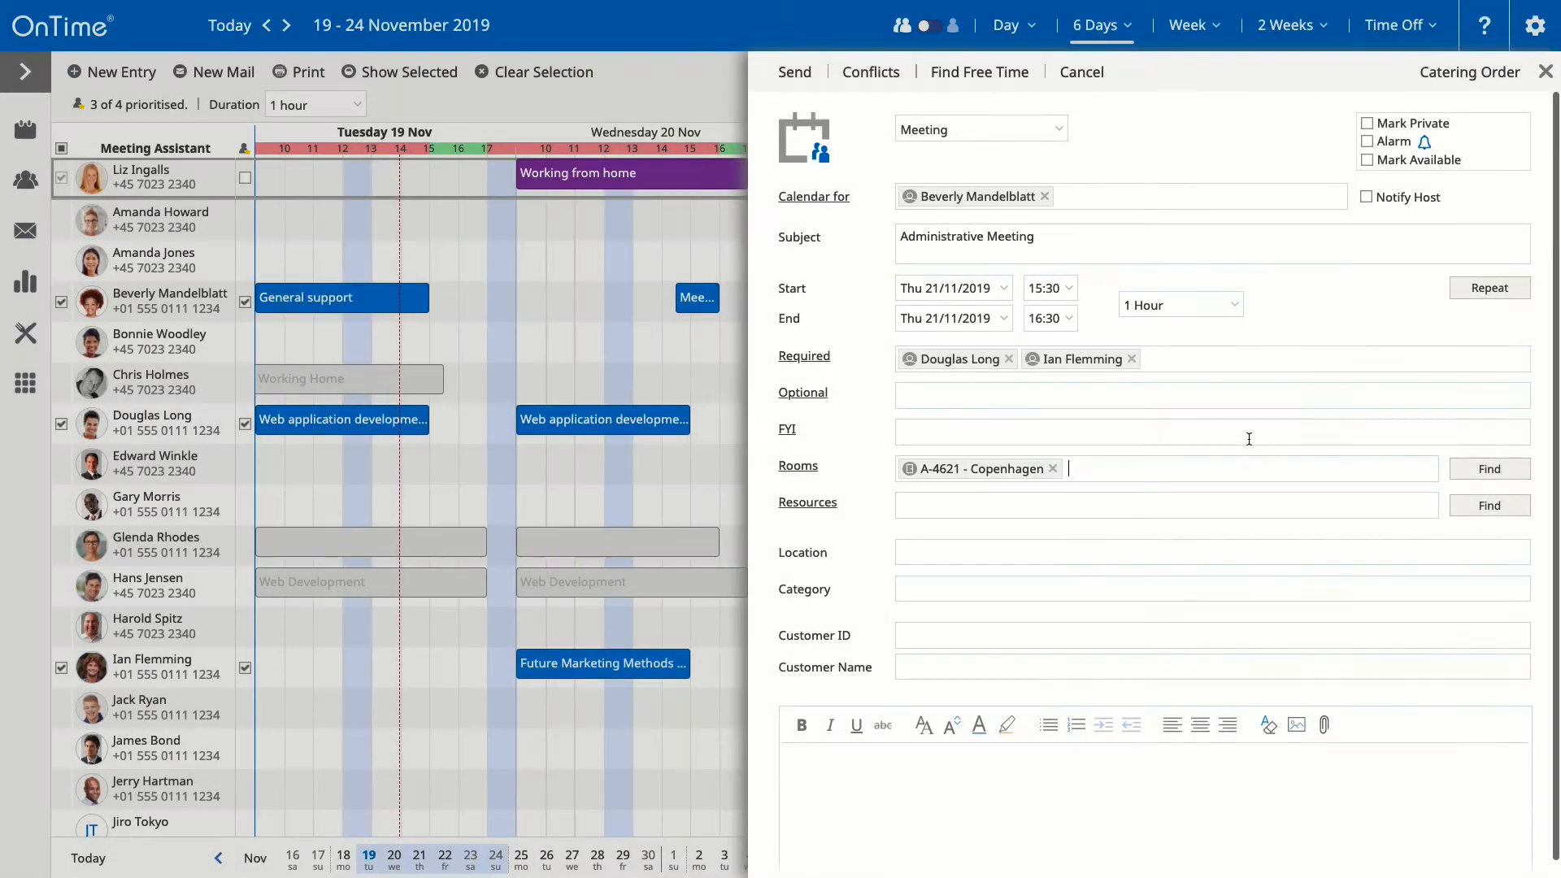
Step: Write the meeting body: a bold 'Agenda:' heading followed by Intro and Future plans
click(1175, 587)
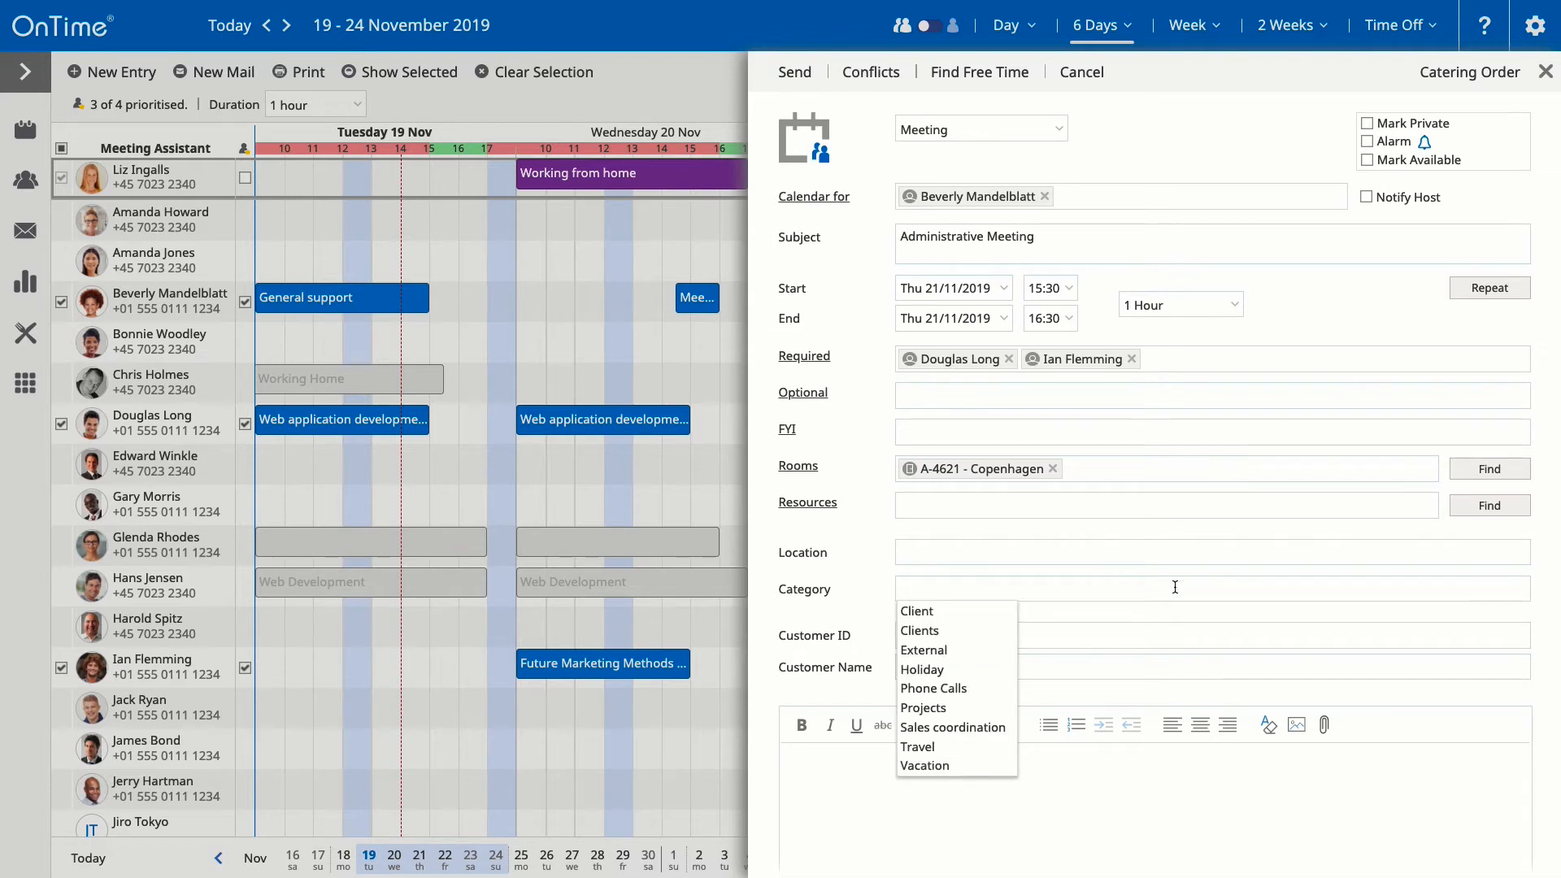
click(978, 780)
key(ctrl+b)
text(Ag)
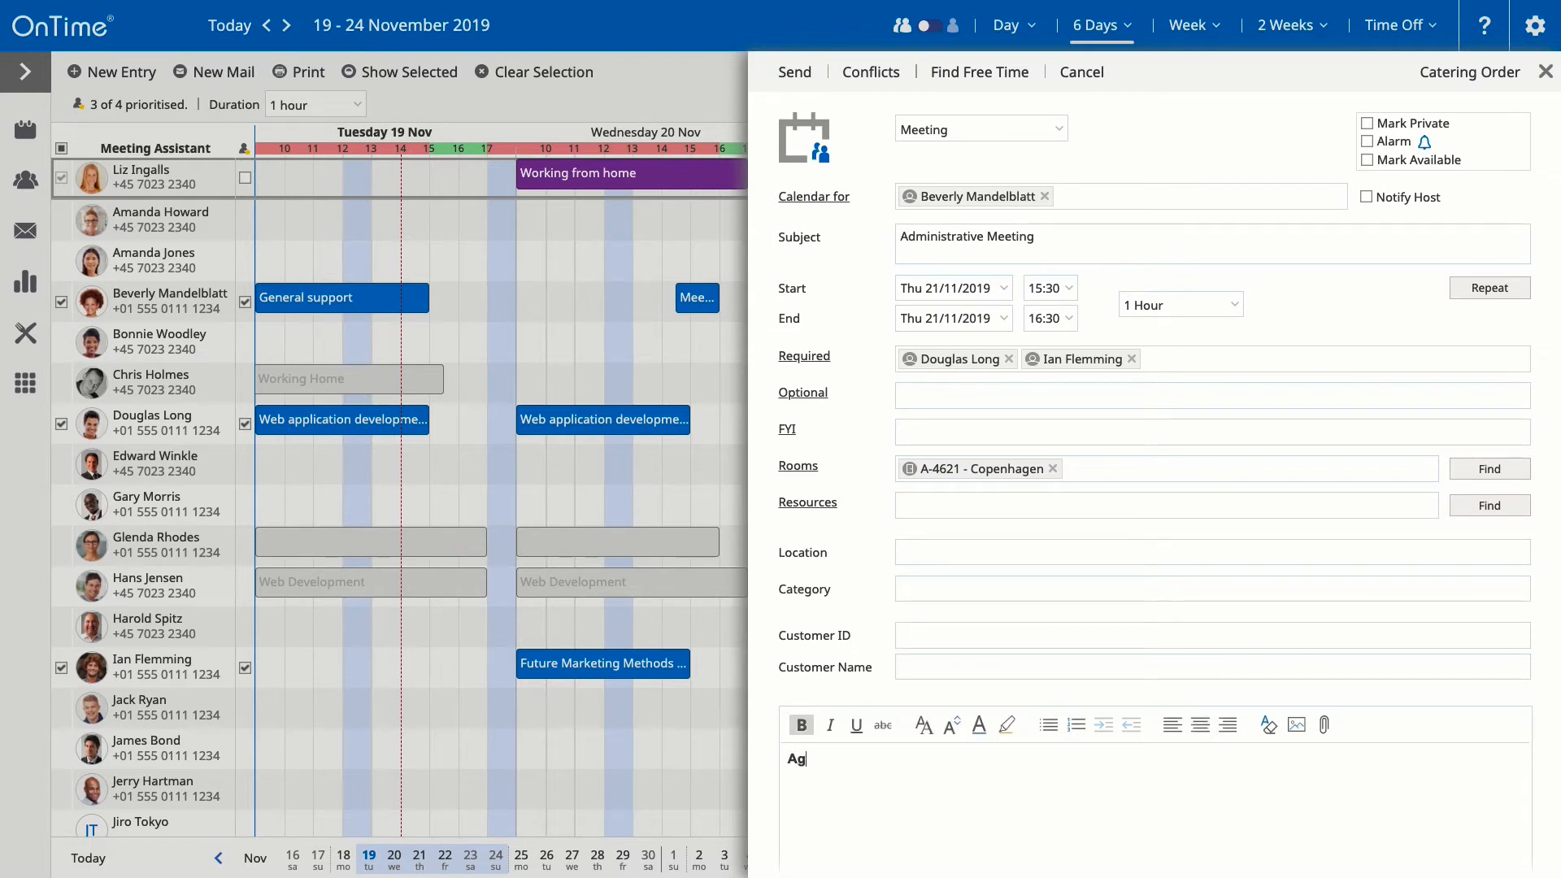
text(enda:)
key(Return)
key(ctrl+b)
text(Intro)
key(Return)
text(Future plans)
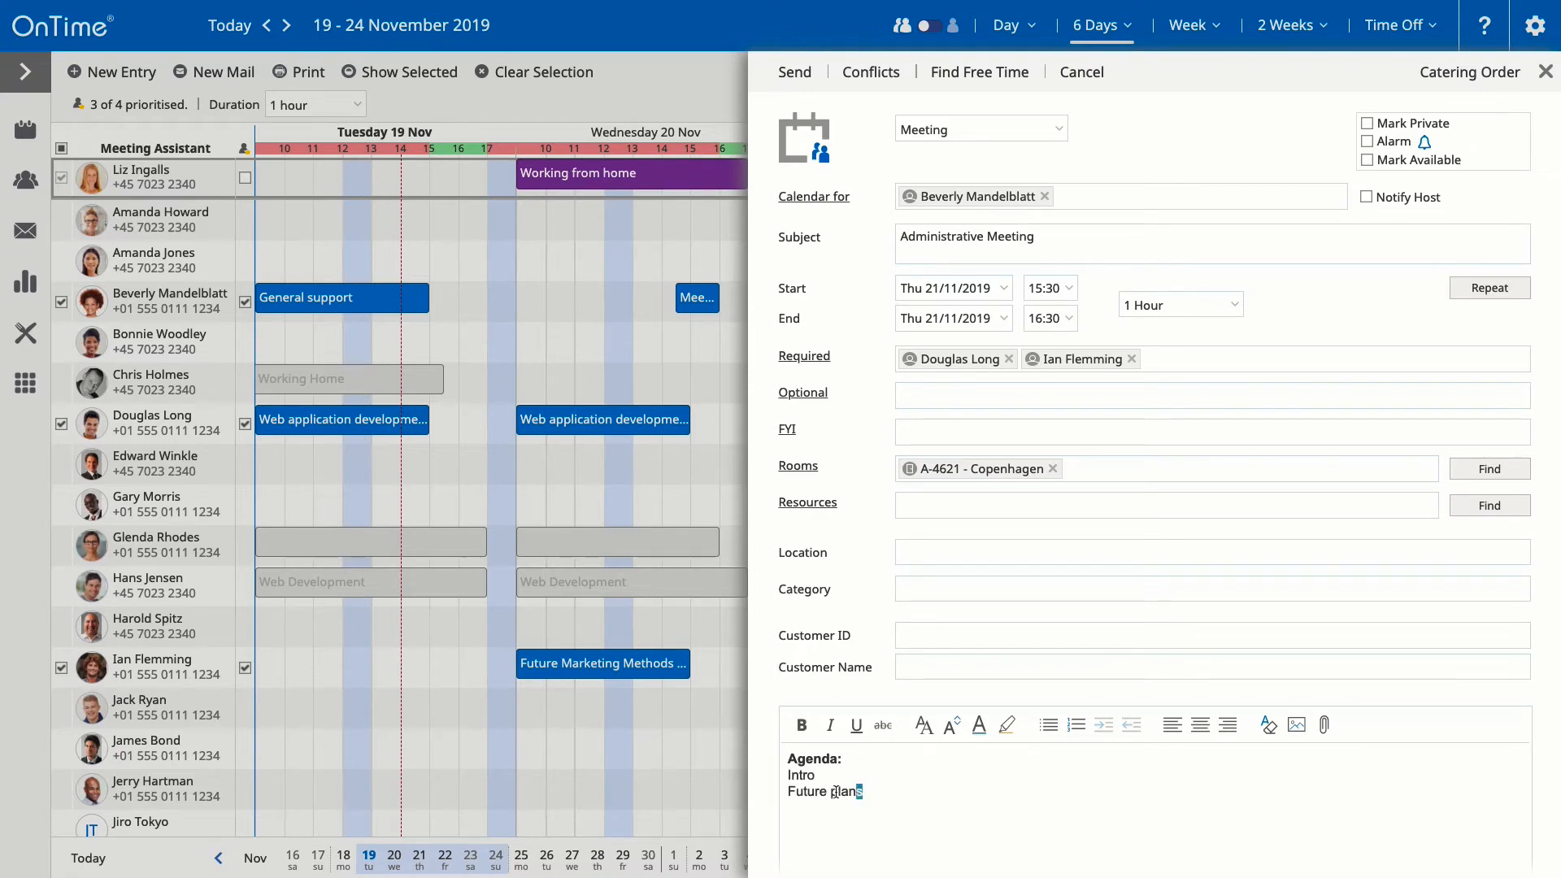
Step: Format the agenda items as a numbered list with a third item, and notify the host
drag(864, 793, 783, 771)
click(1075, 725)
click(944, 794)
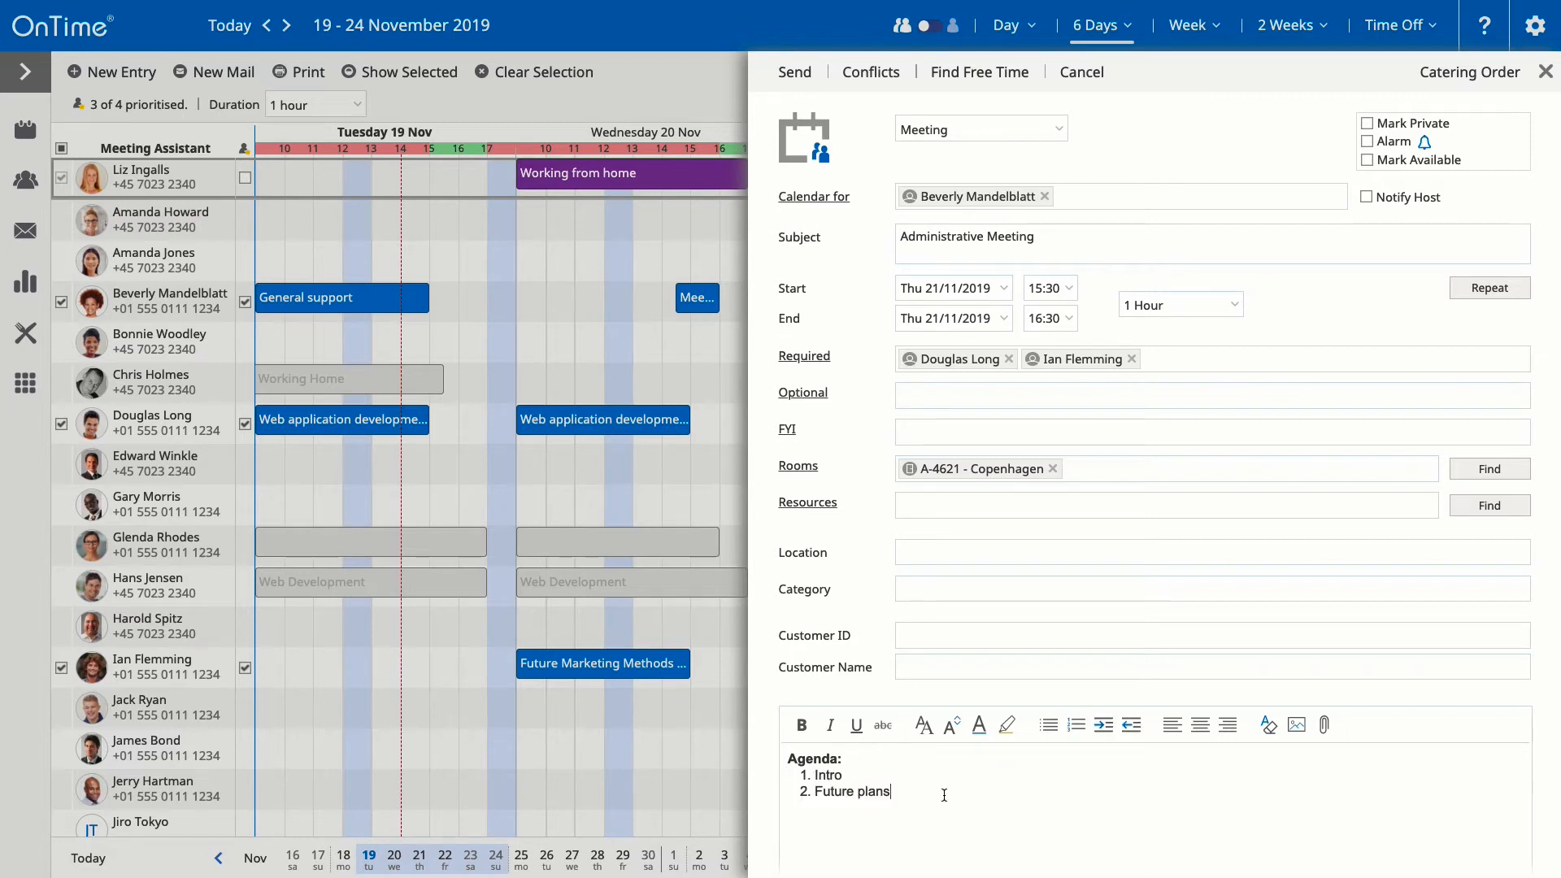
key(Return)
click(816, 358)
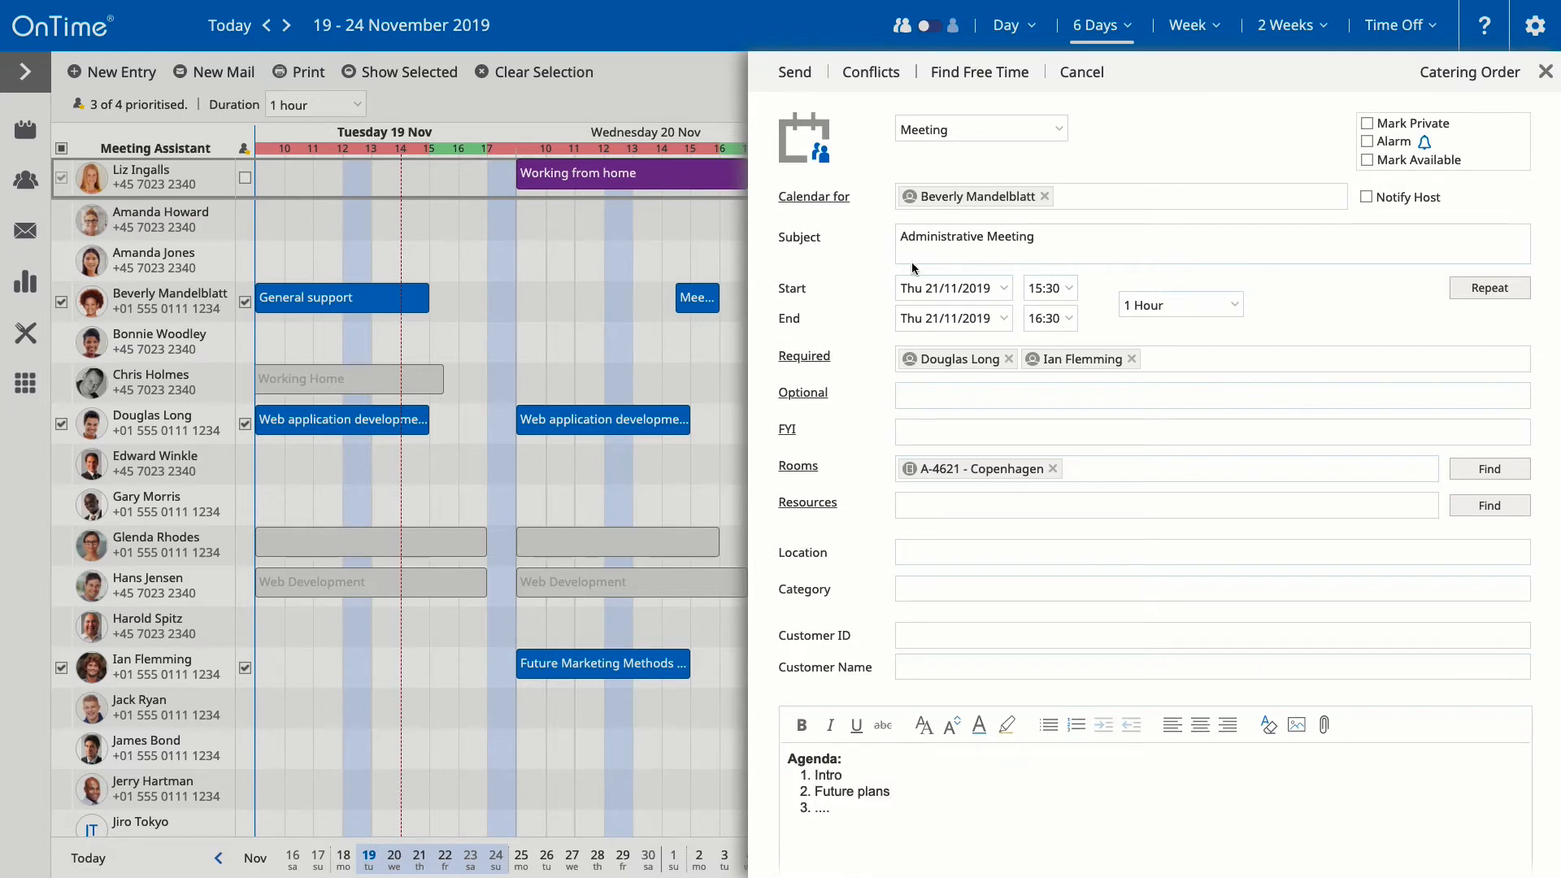
click(1368, 199)
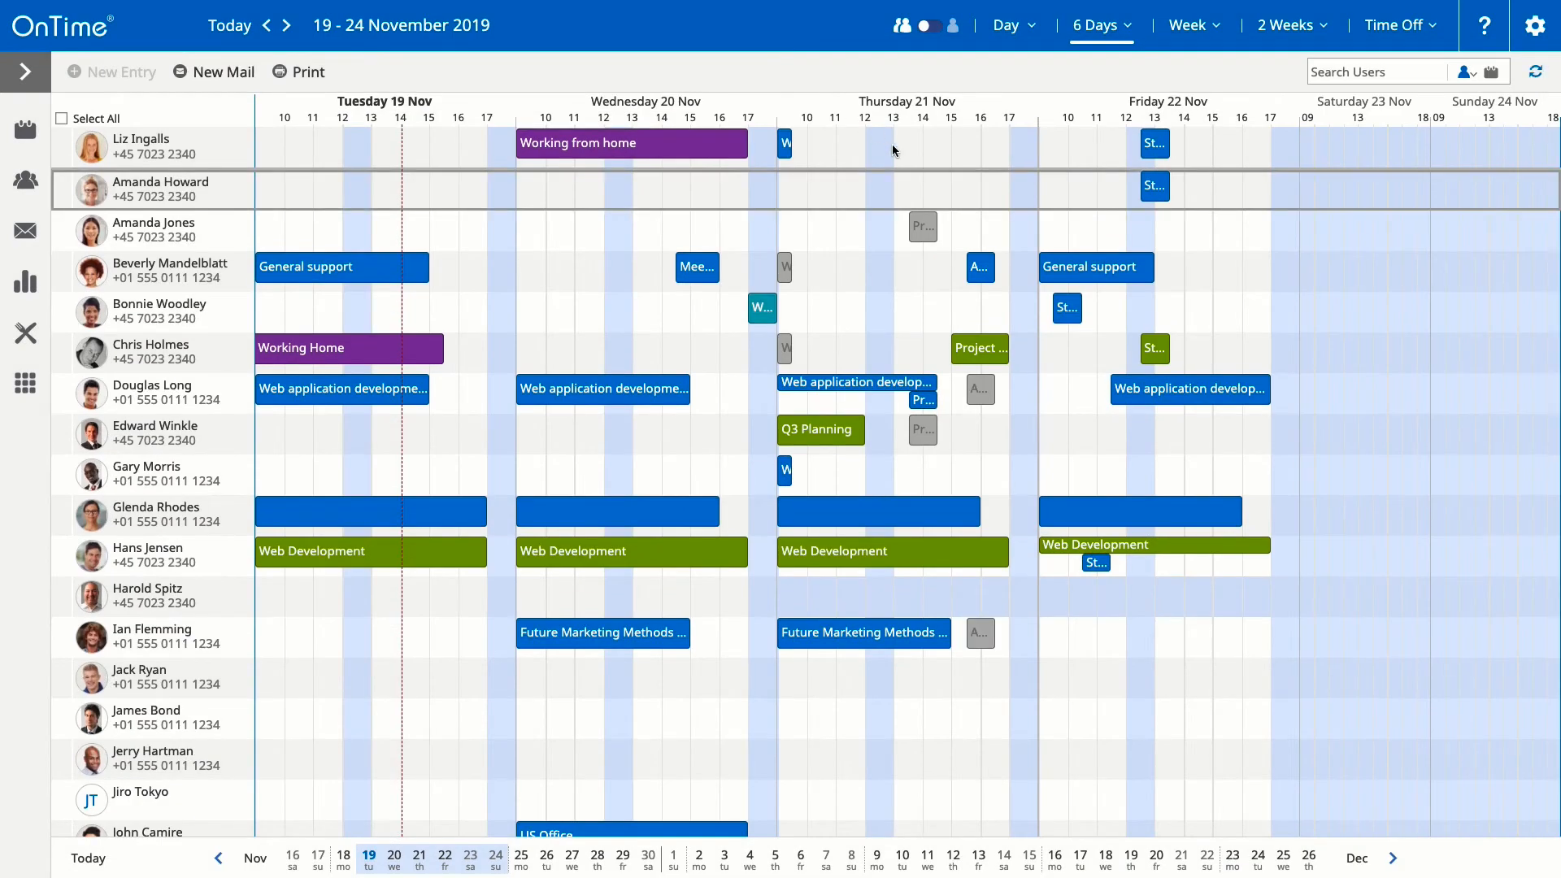
Step: Show another colleague's calendar in single Weeks view and open the Meeting Polls panel
mouse_move(974, 273)
click(930, 27)
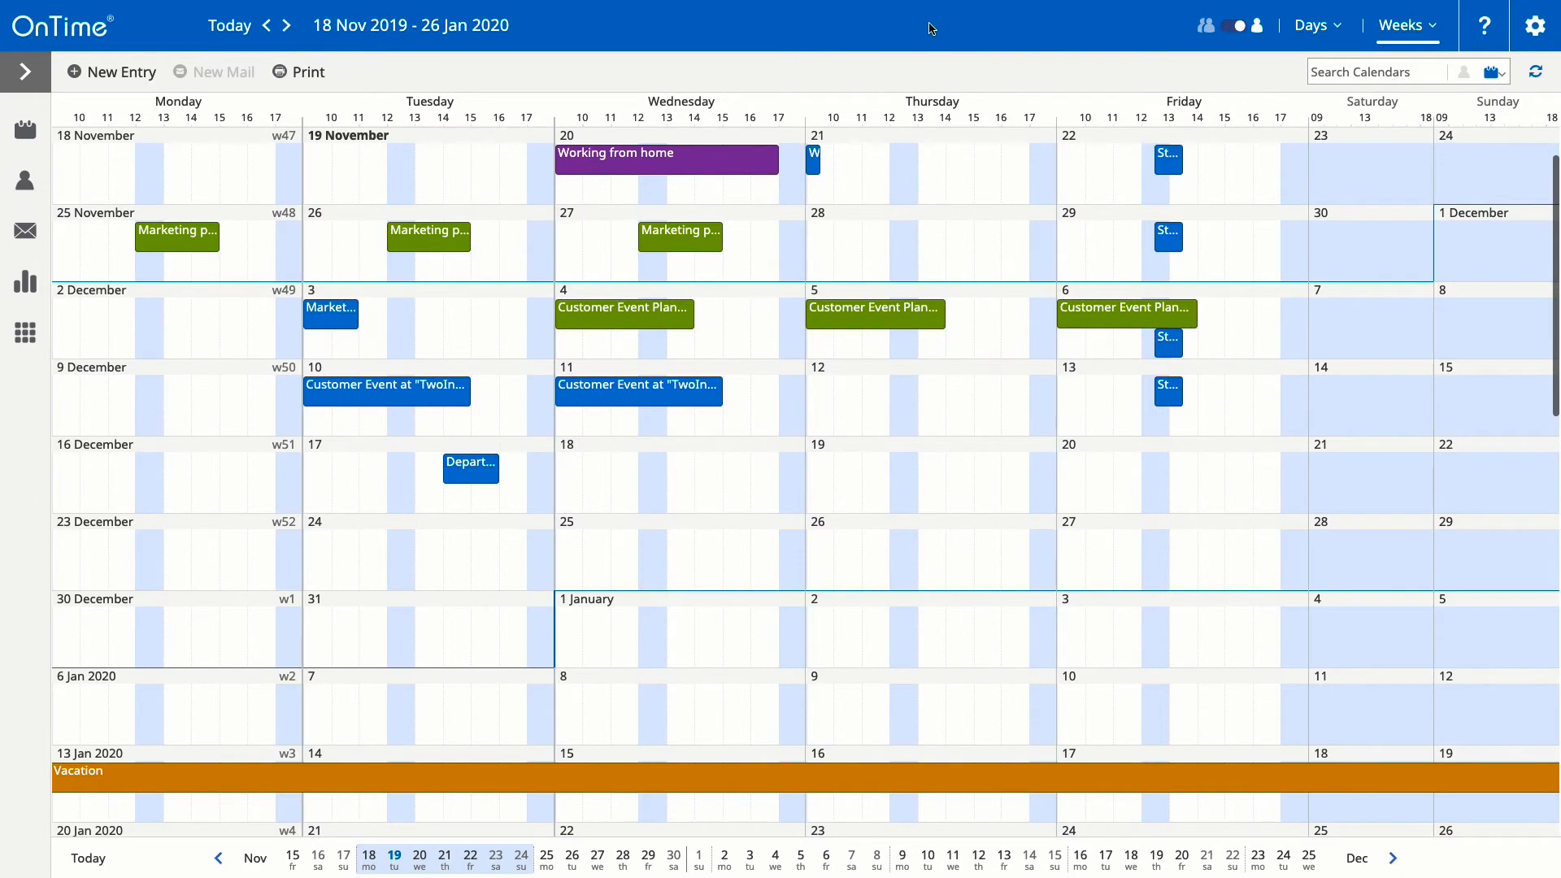
click(24, 180)
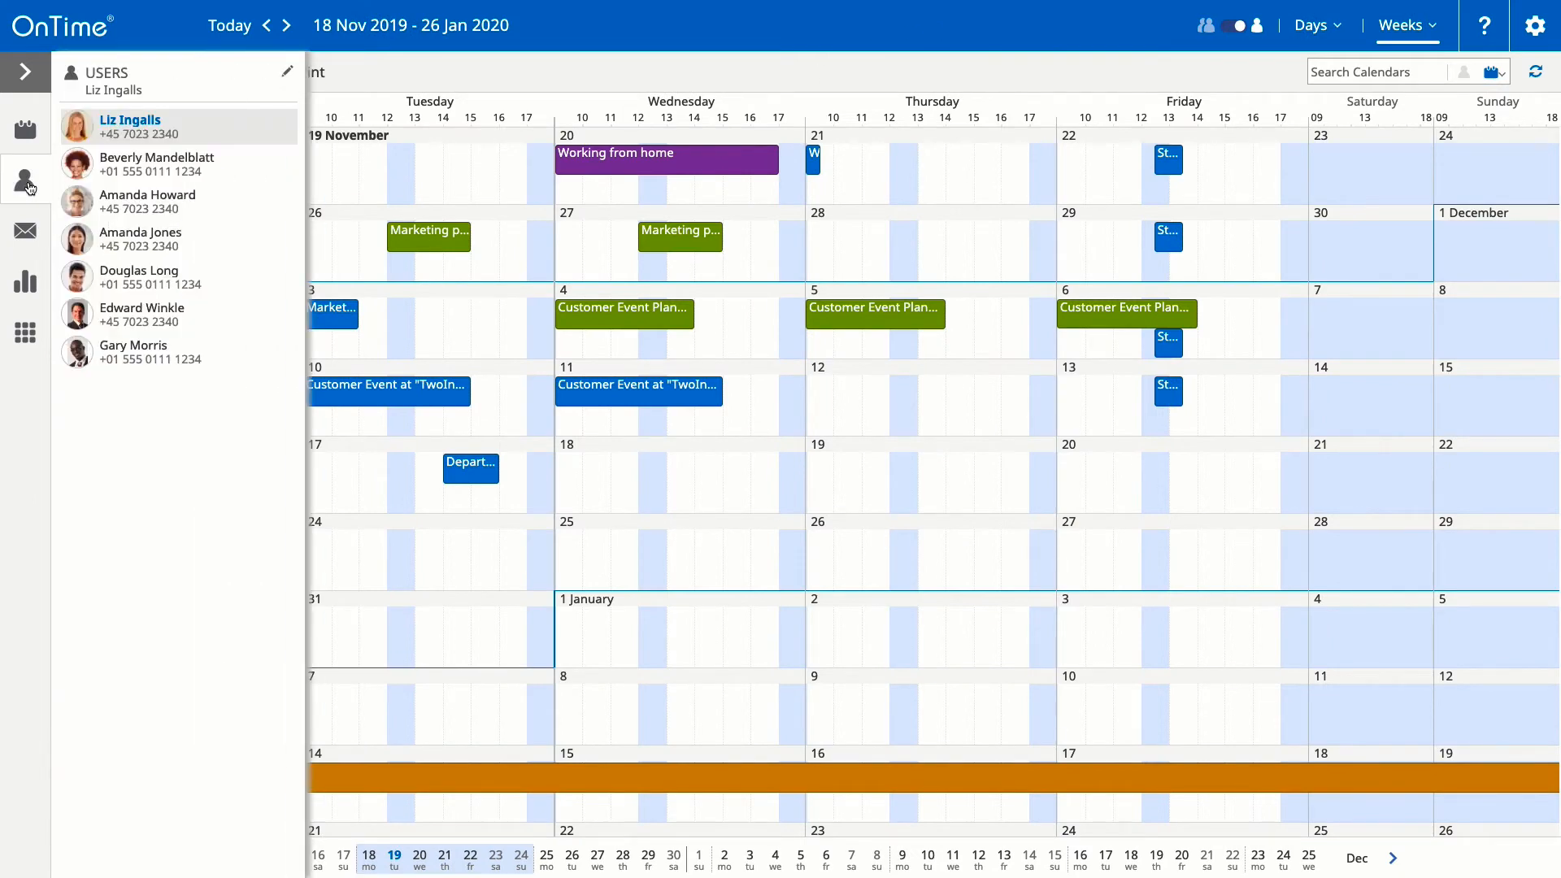
click(183, 156)
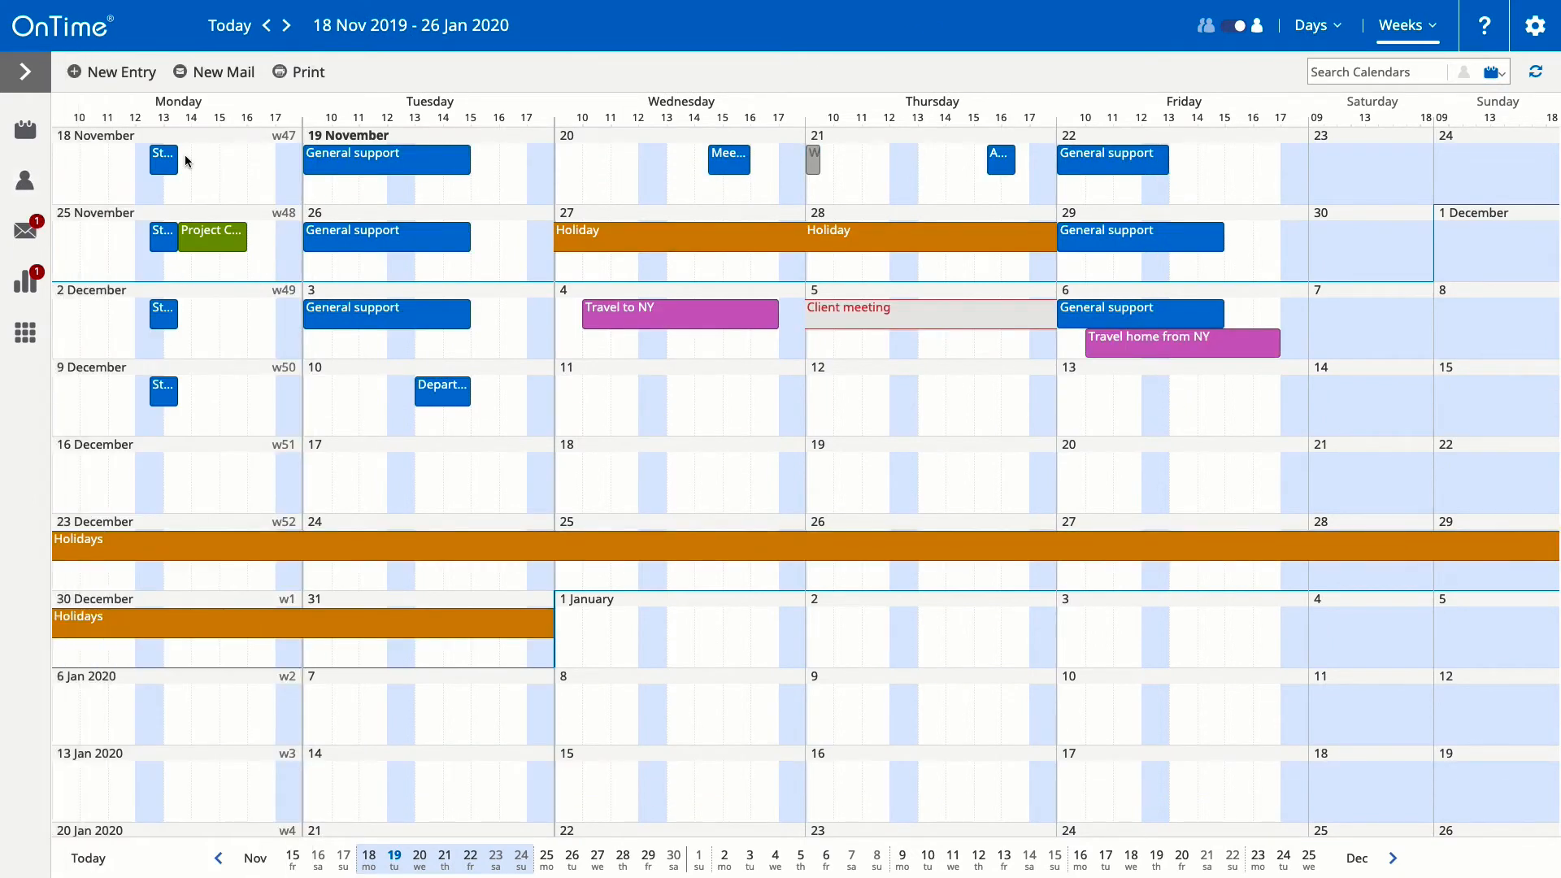
click(20, 274)
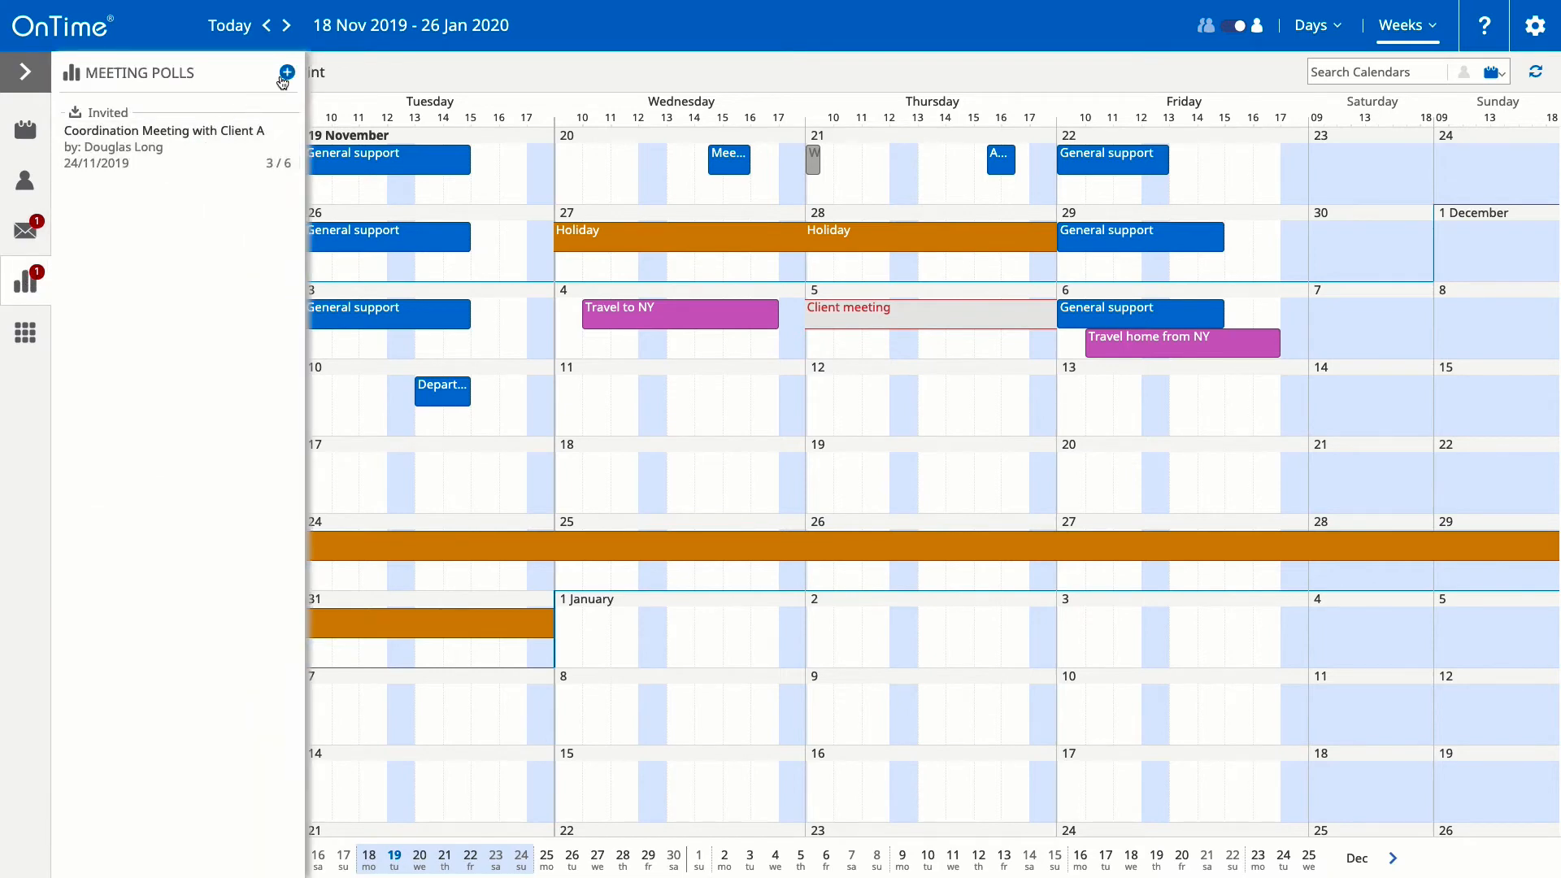
Step: Create a poll 'Administrative Meeting' with description 'Agenda:' and numbered lines 1., 2., 3
click(287, 72)
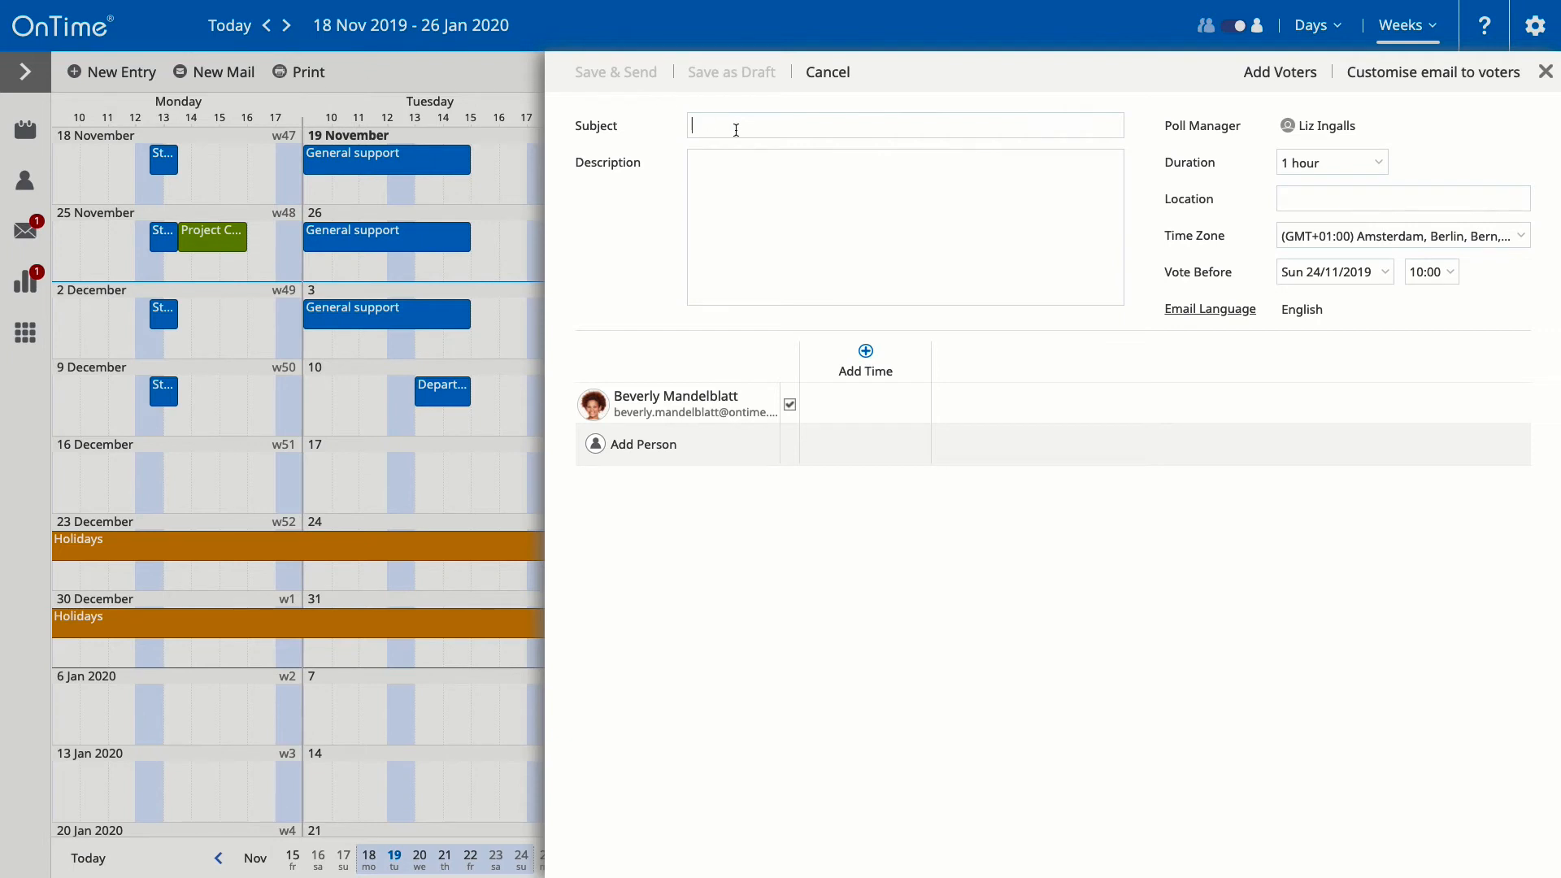
text(Administrative Meeting)
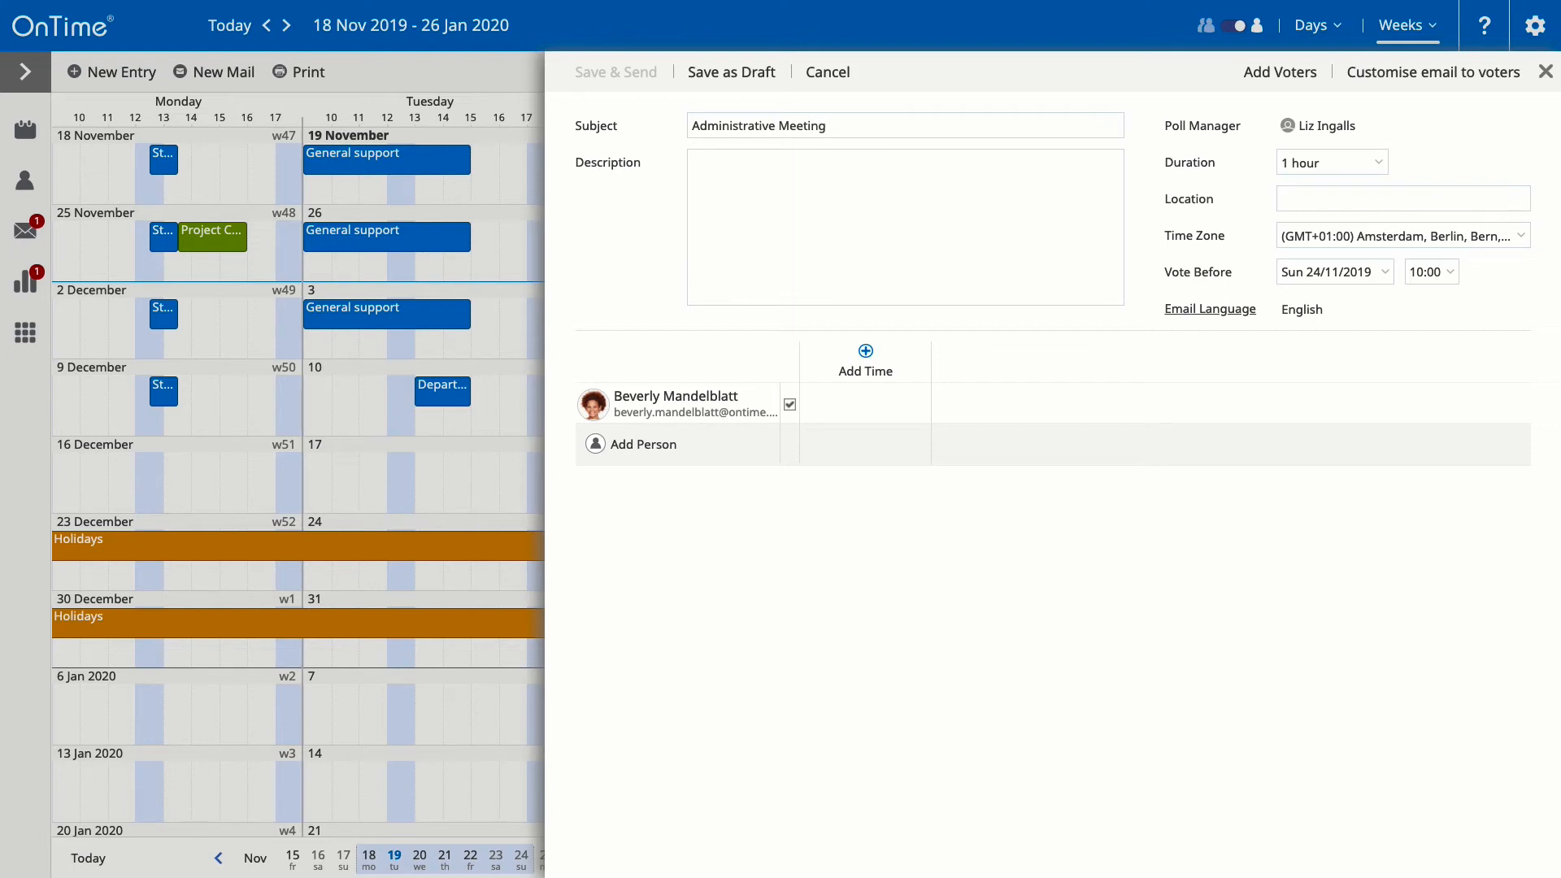
click(763, 164)
text(Agenda:)
key(Return)
text(1.)
key(Return)
text(2.)
key(Return)
text(3.)
Step: Set the poll duration to 1½ hour and location to Copenhagen, then open the email settings
click(1366, 163)
click(1329, 263)
click(1421, 203)
text(Copenhagen)
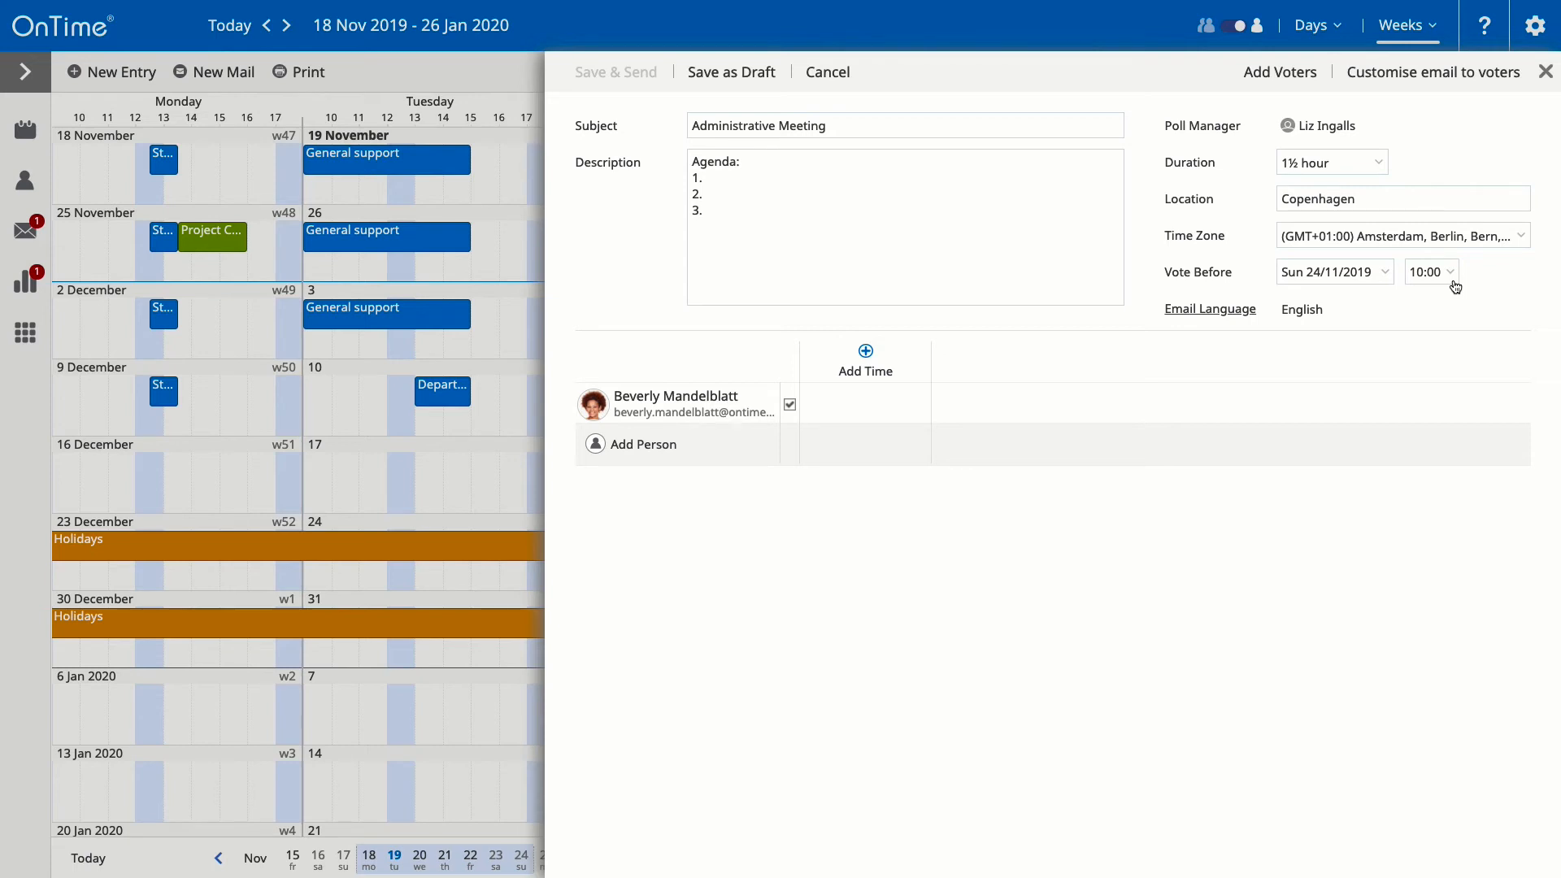
click(1206, 312)
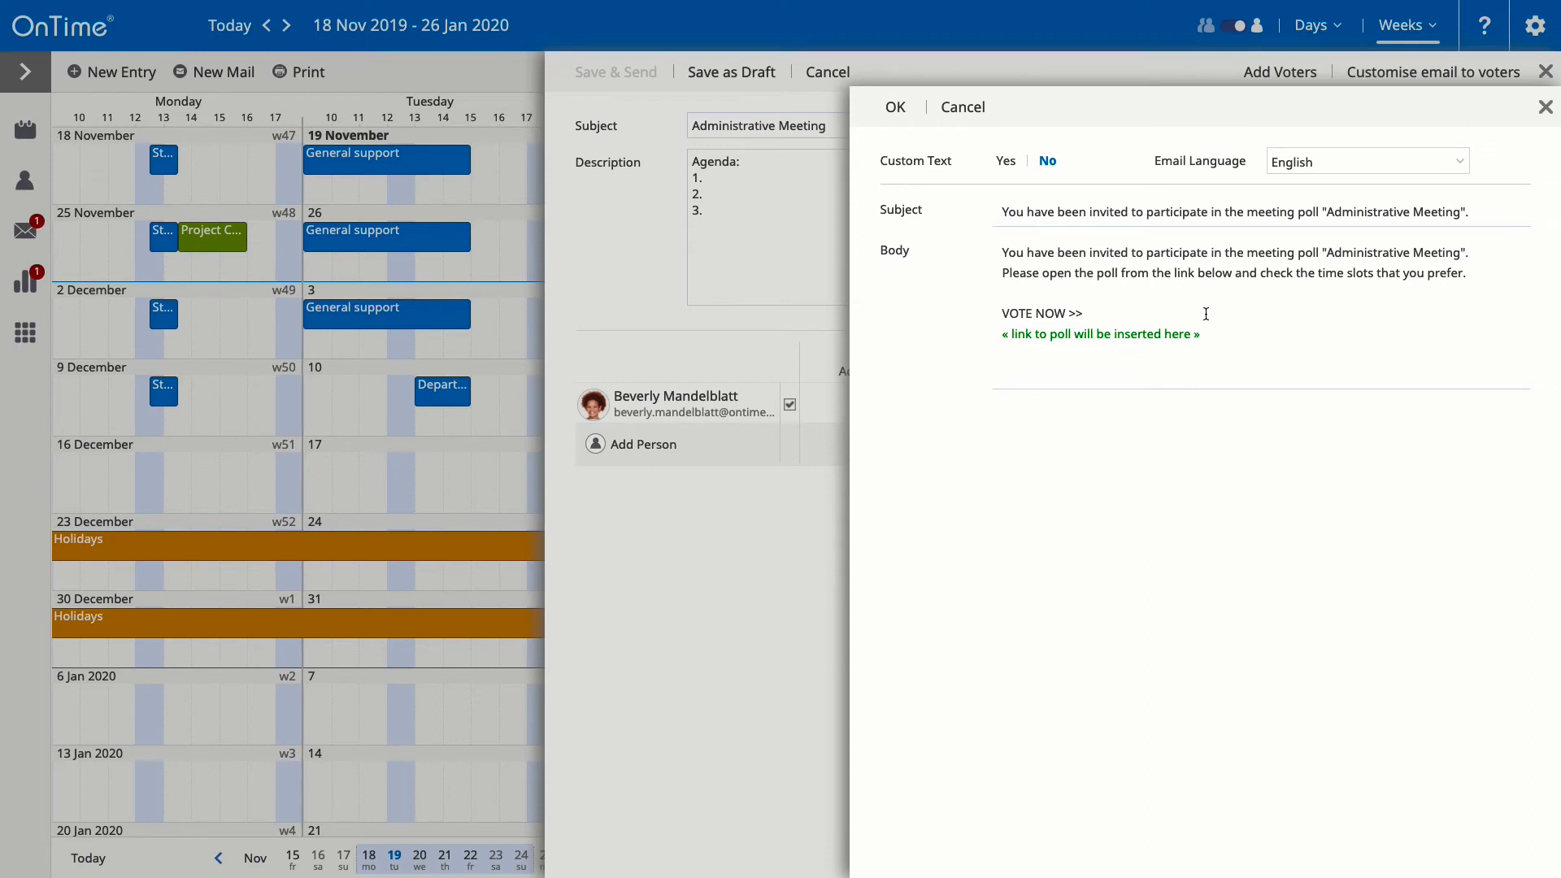
Step: Keep English as email language with the default invitation text, and close the email settings
click(1383, 166)
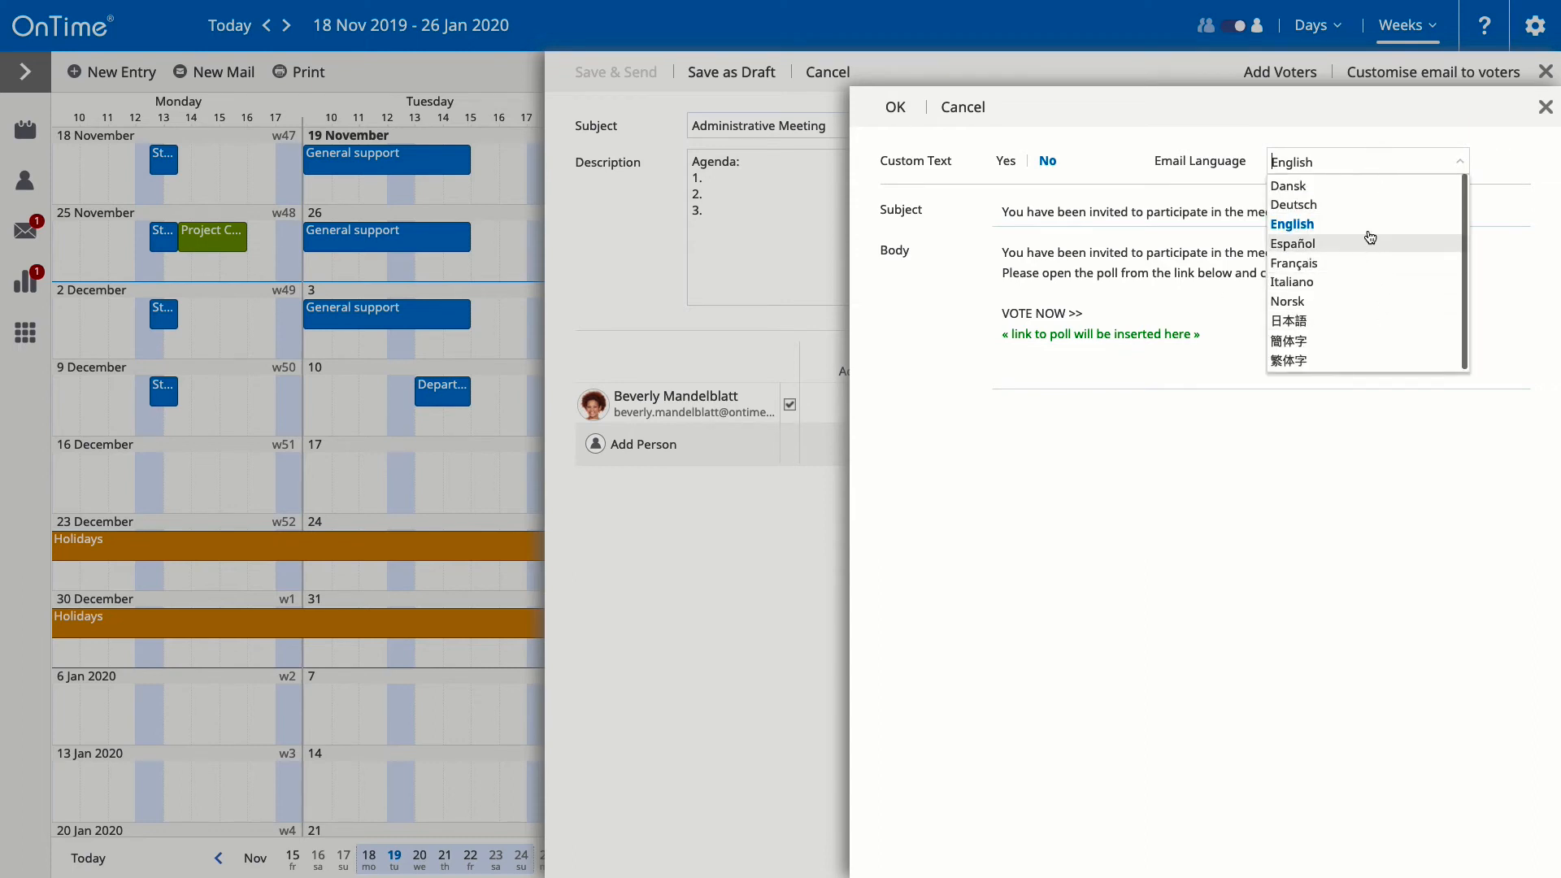
click(1367, 167)
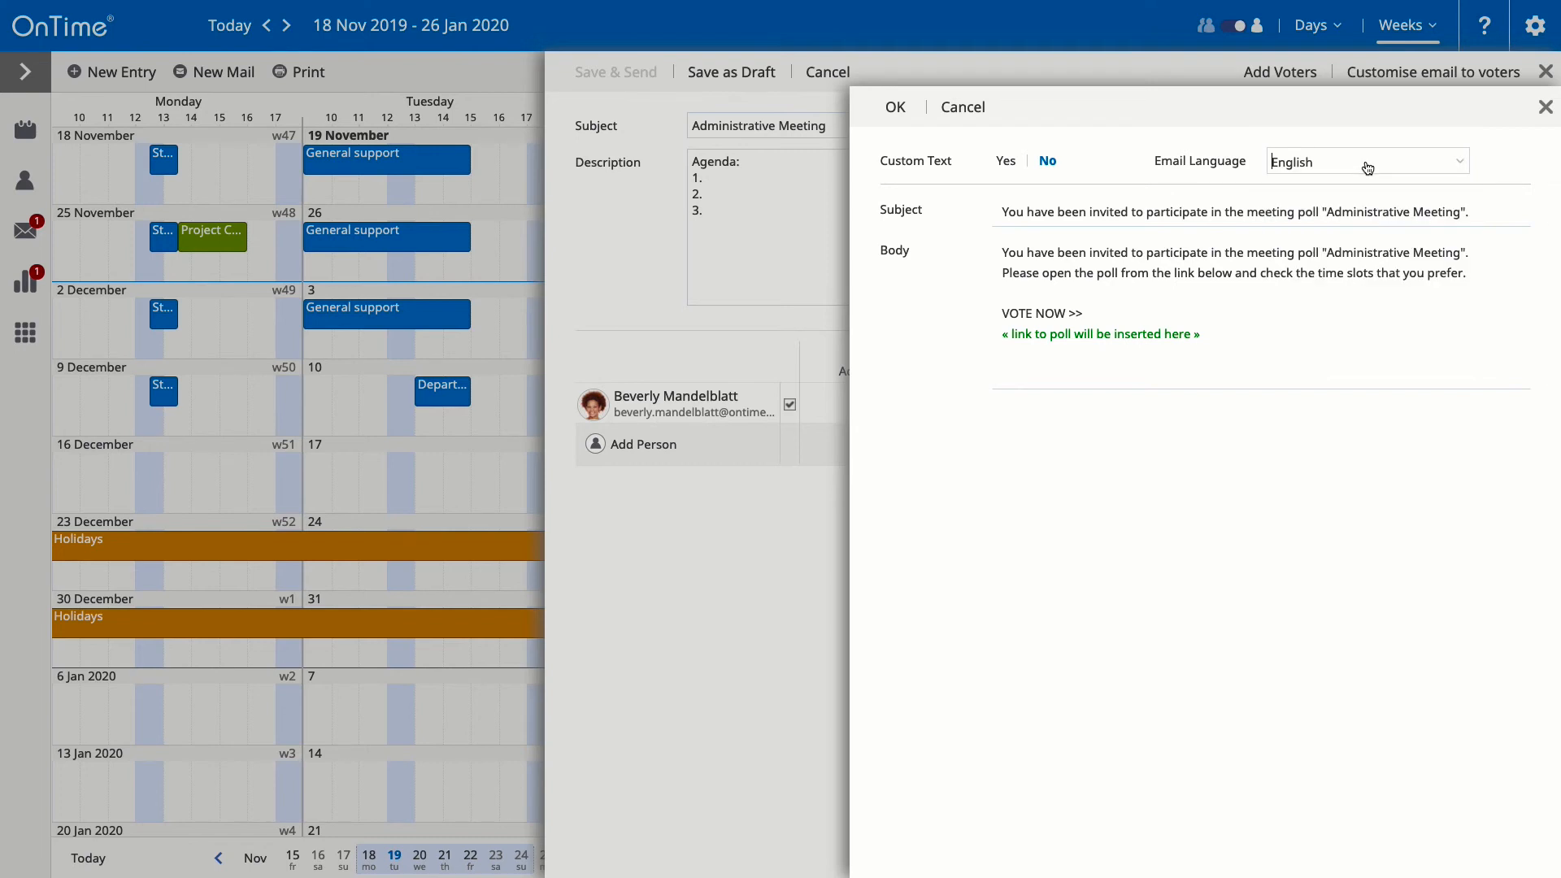
click(1006, 162)
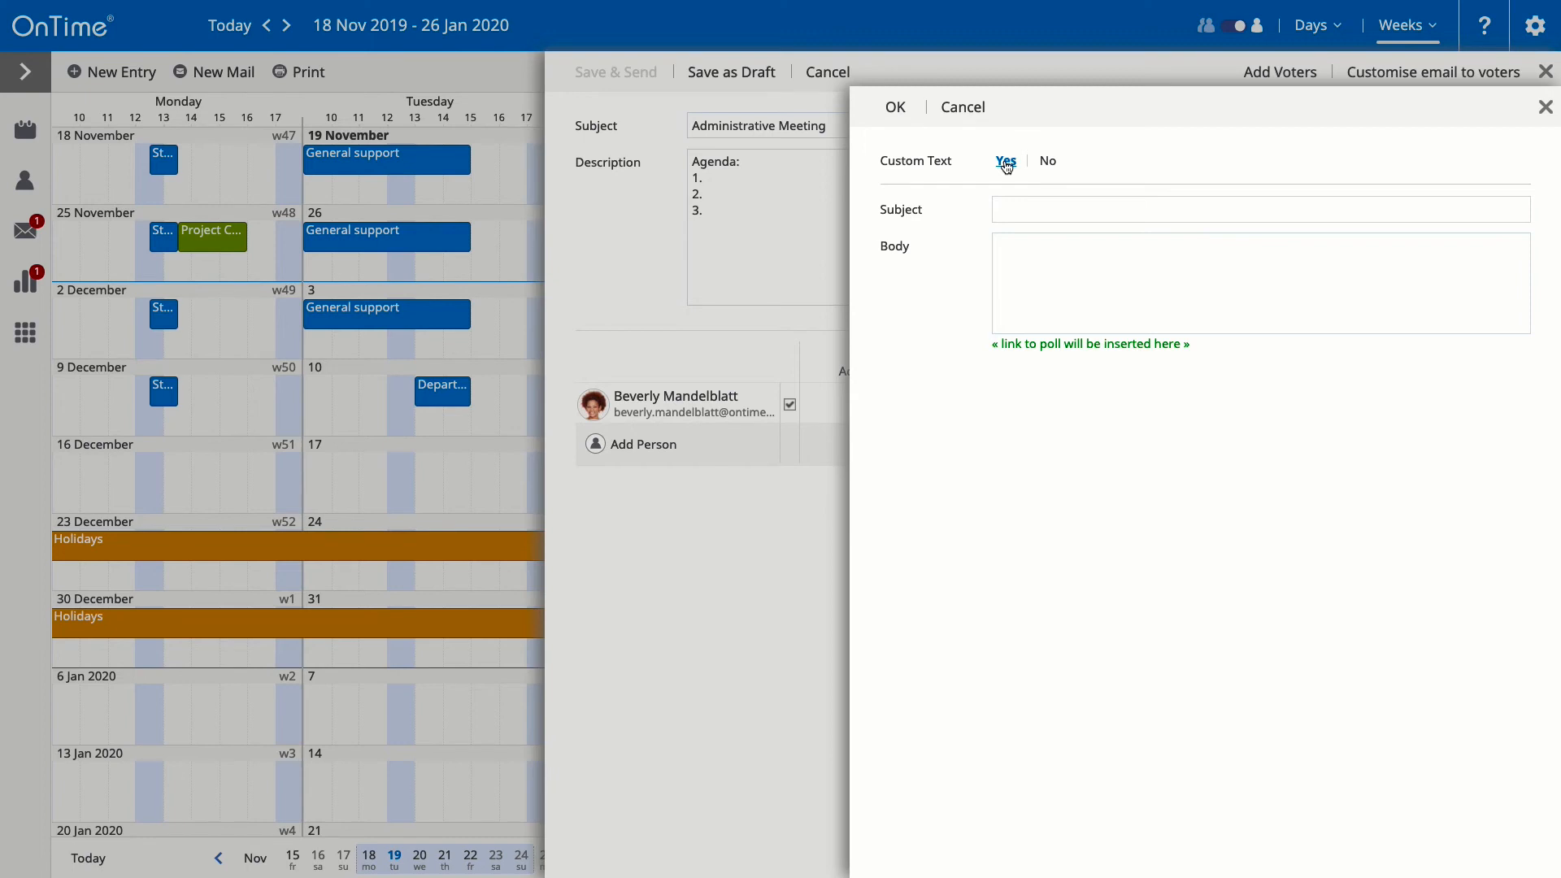
click(1049, 165)
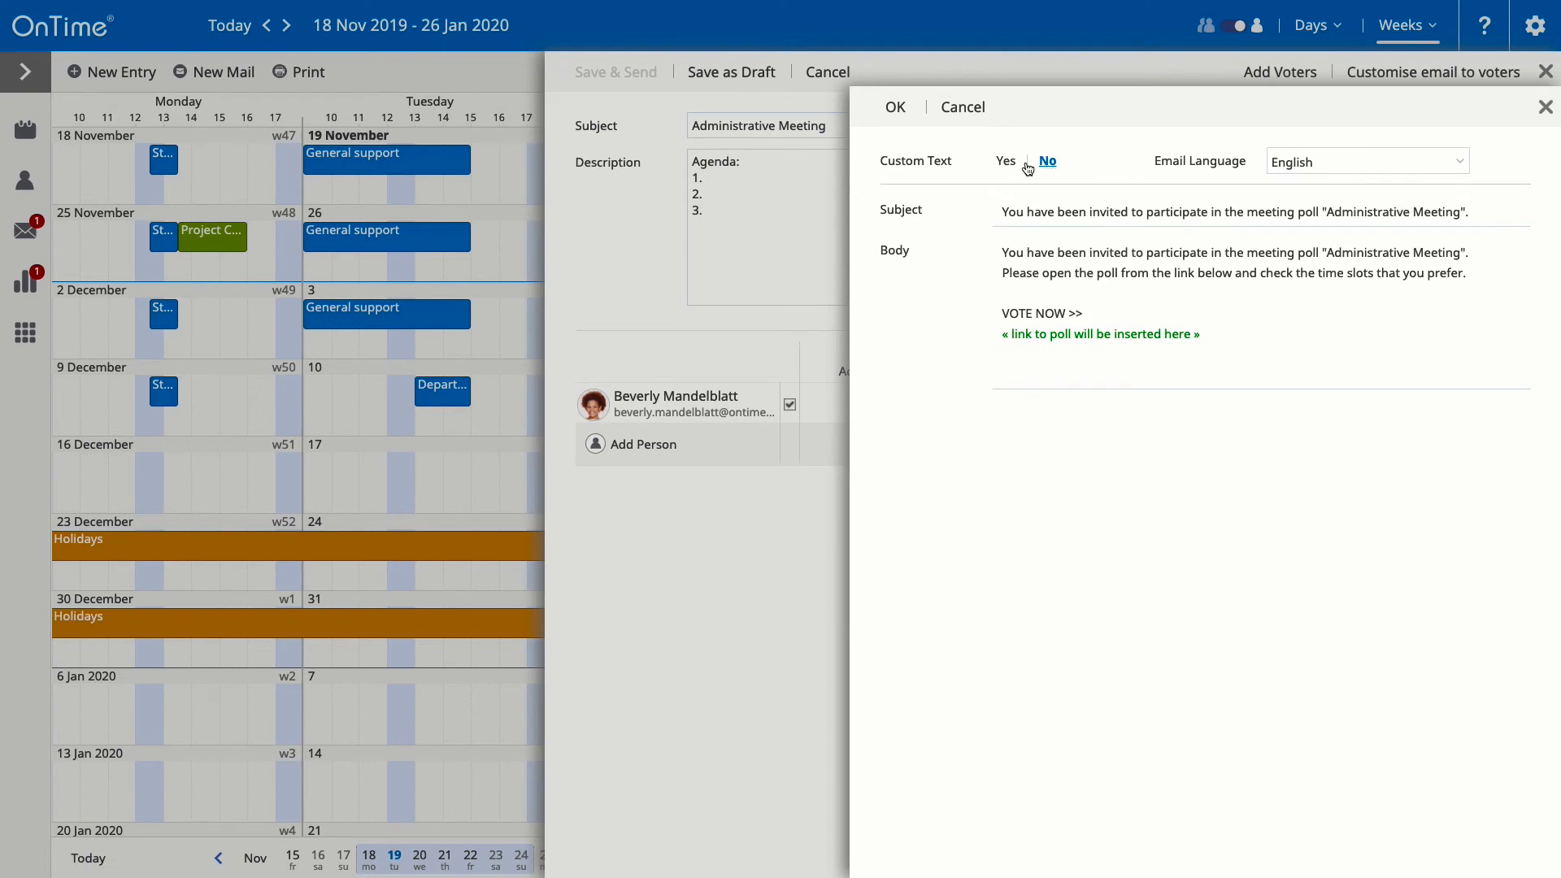
click(895, 108)
click(679, 443)
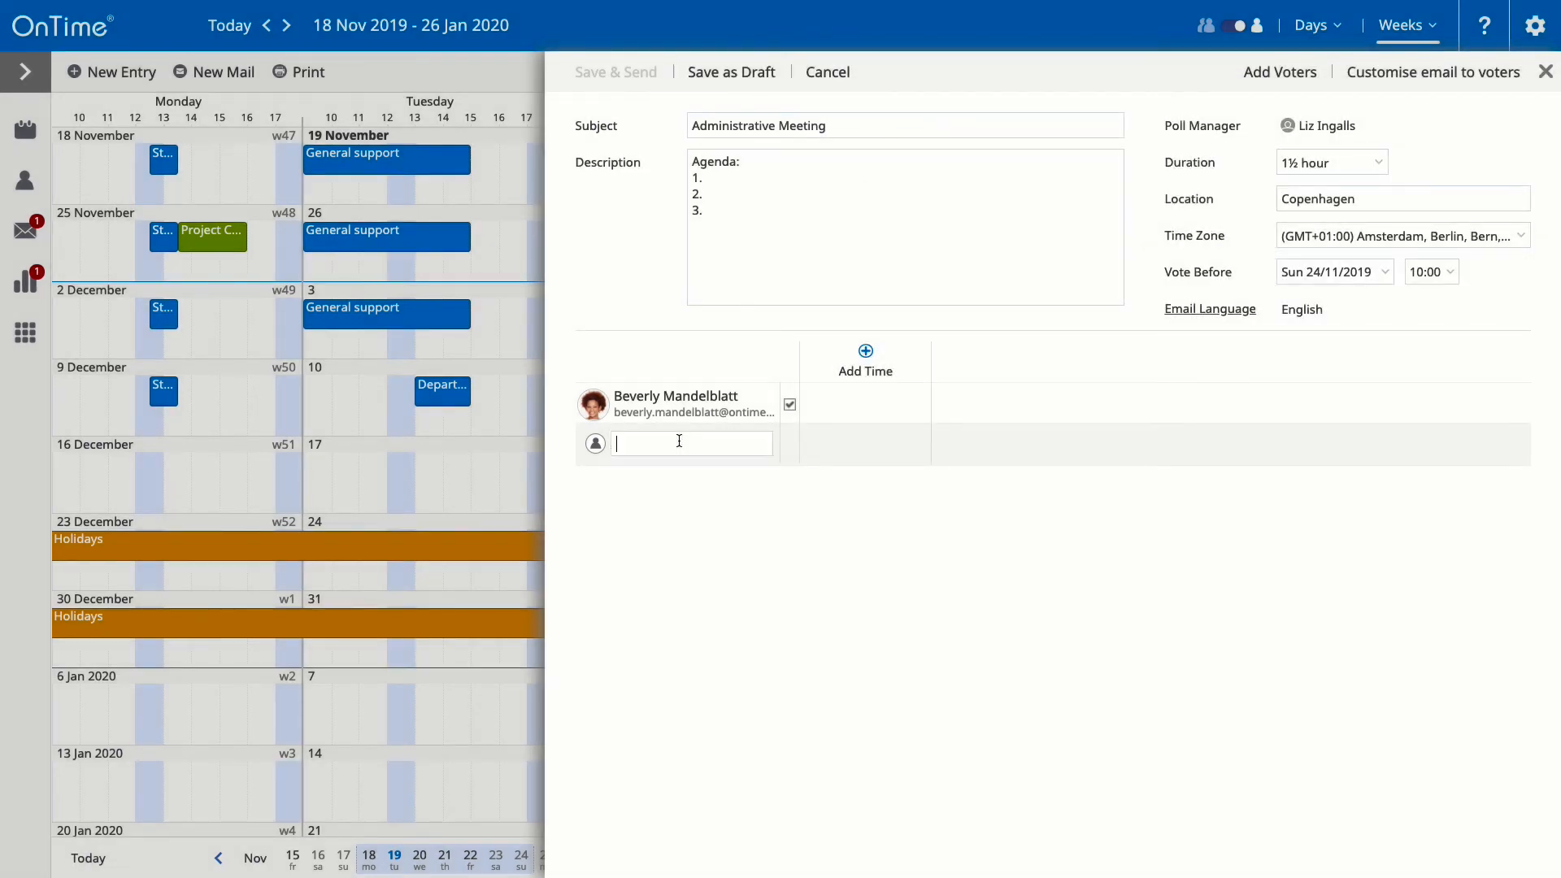
Step: Add three colleagues as voters by typing part of each name and accepting the suggestion
text(chri)
click(683, 481)
text(dou)
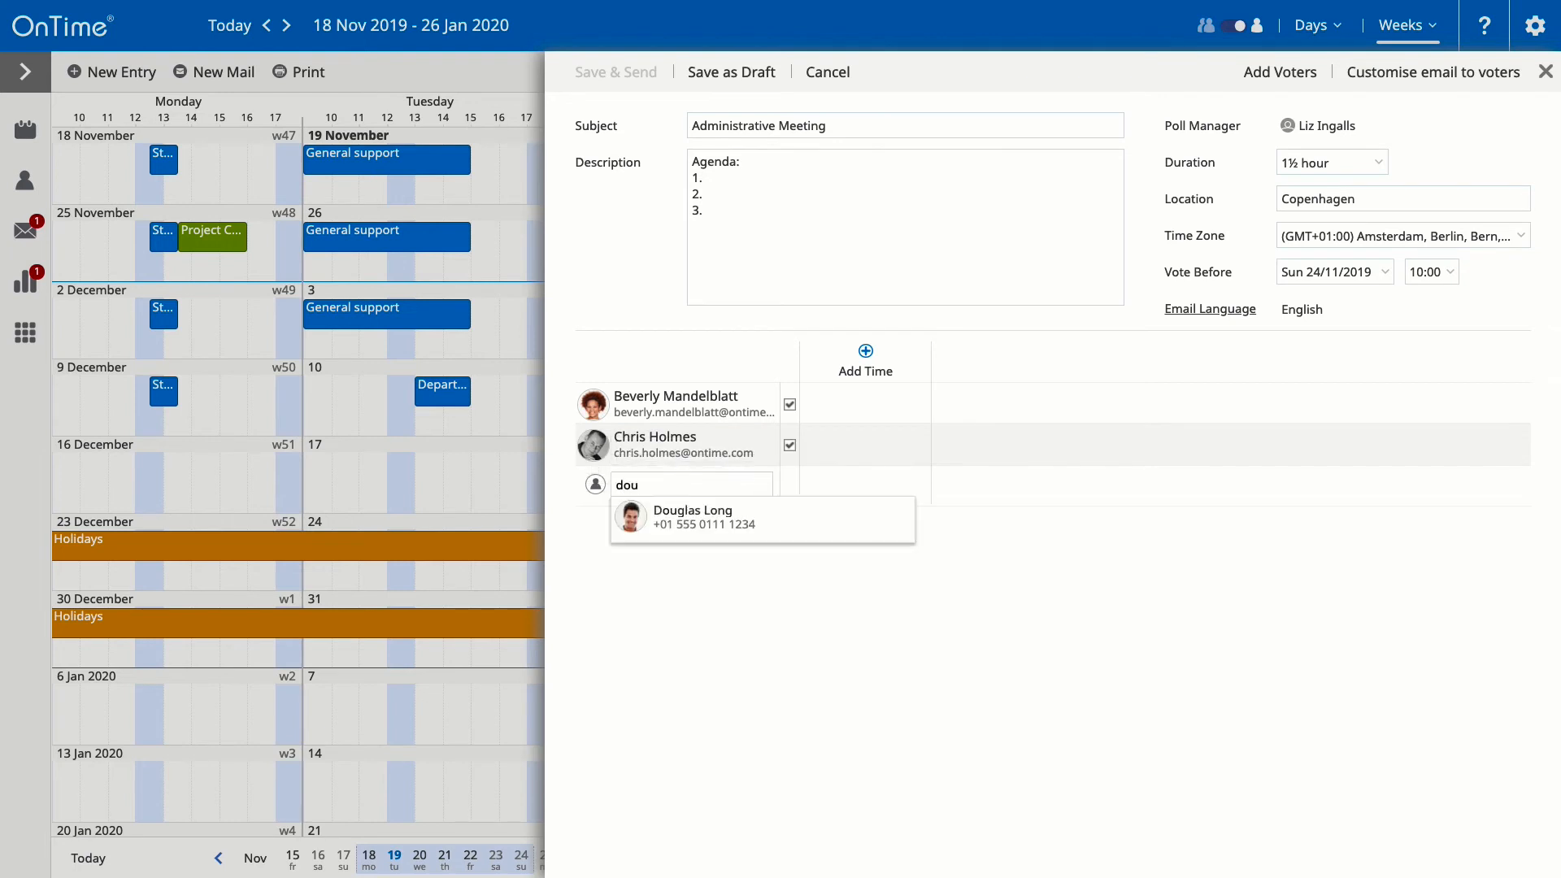
key(Return)
text(ian)
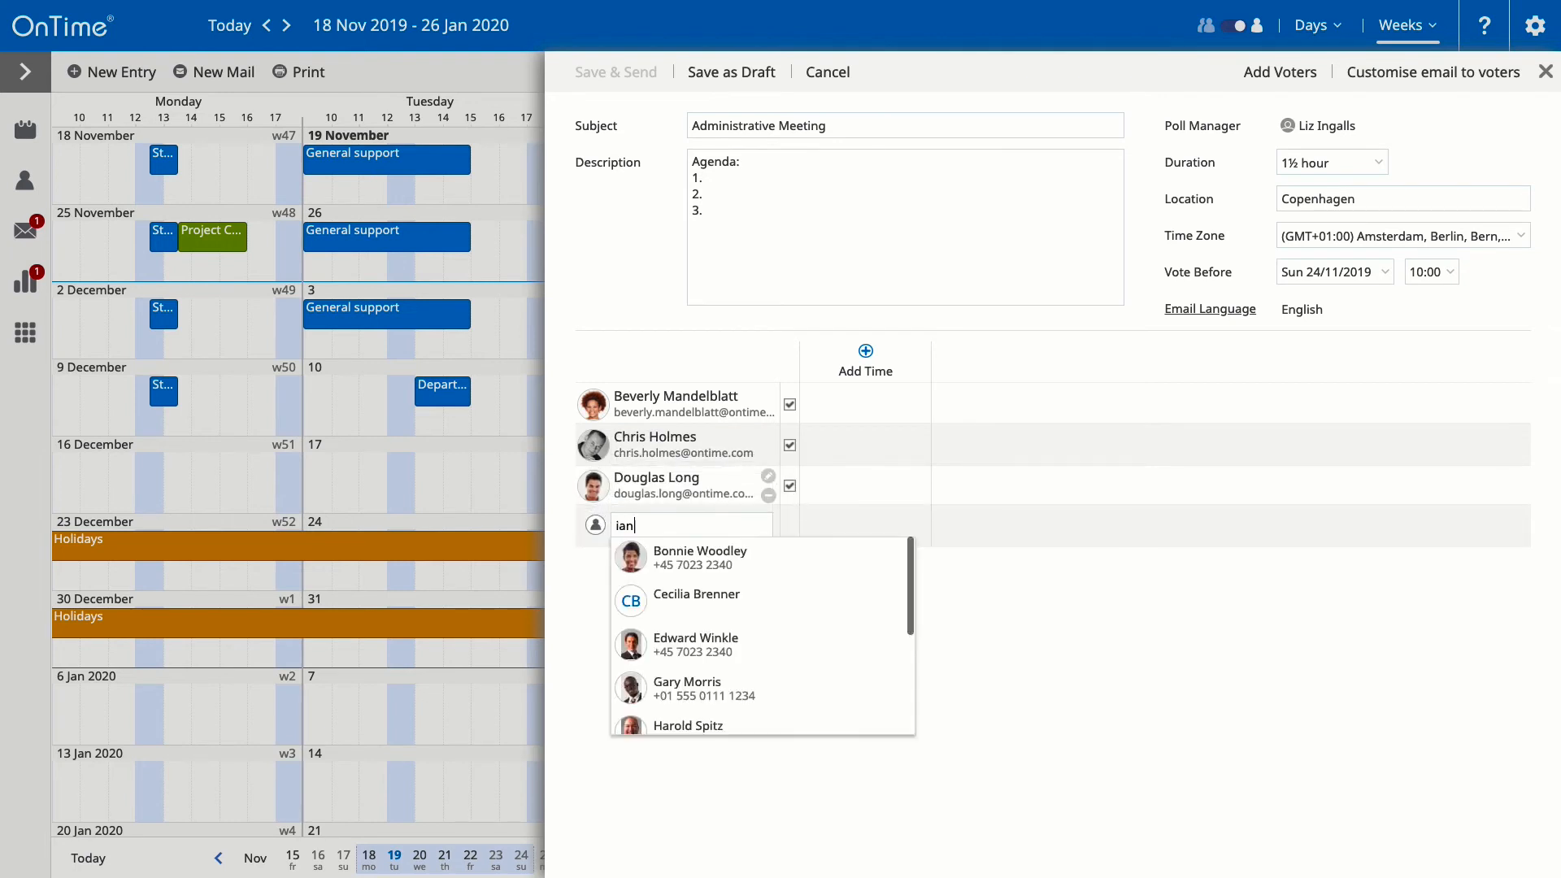
key(Return)
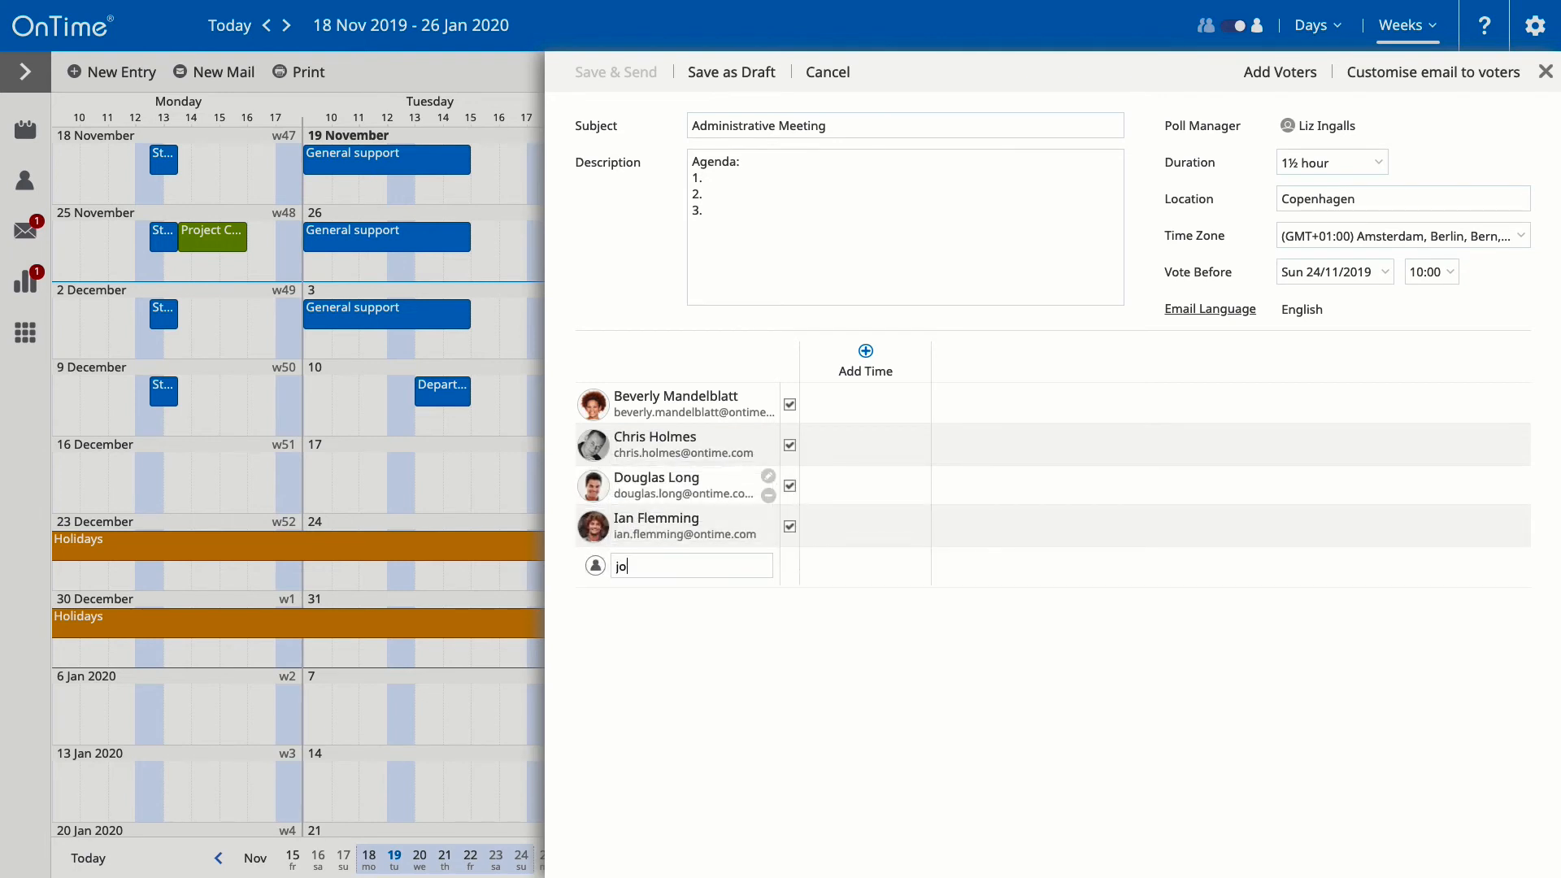
Step: Add a fourth voter by e-mail address with a display name, and check the Add Voters panel
key(Return)
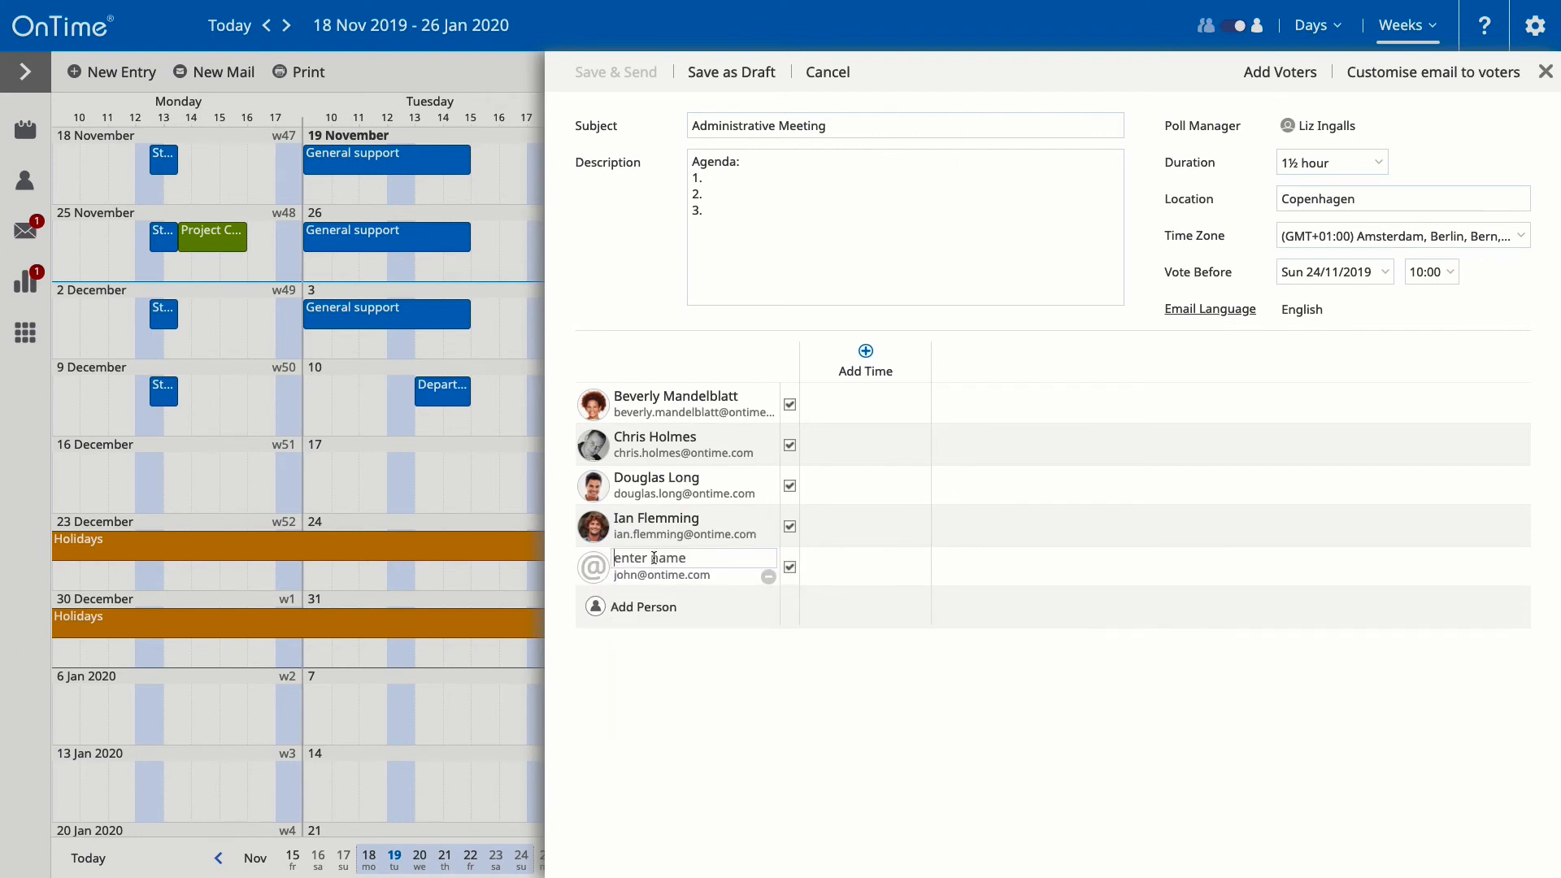
click(953, 716)
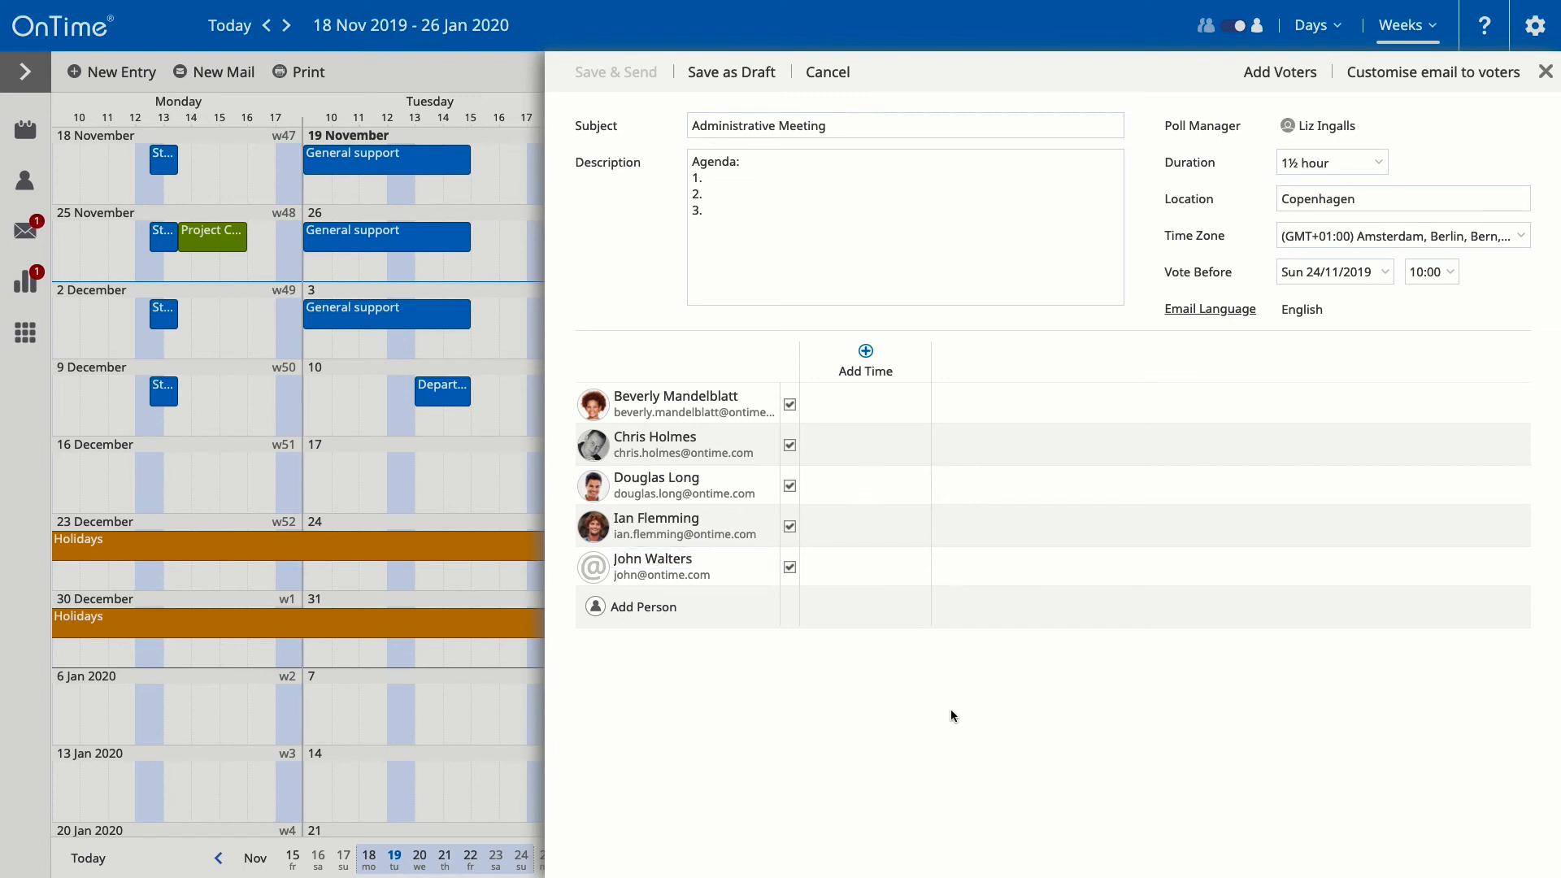
click(1306, 78)
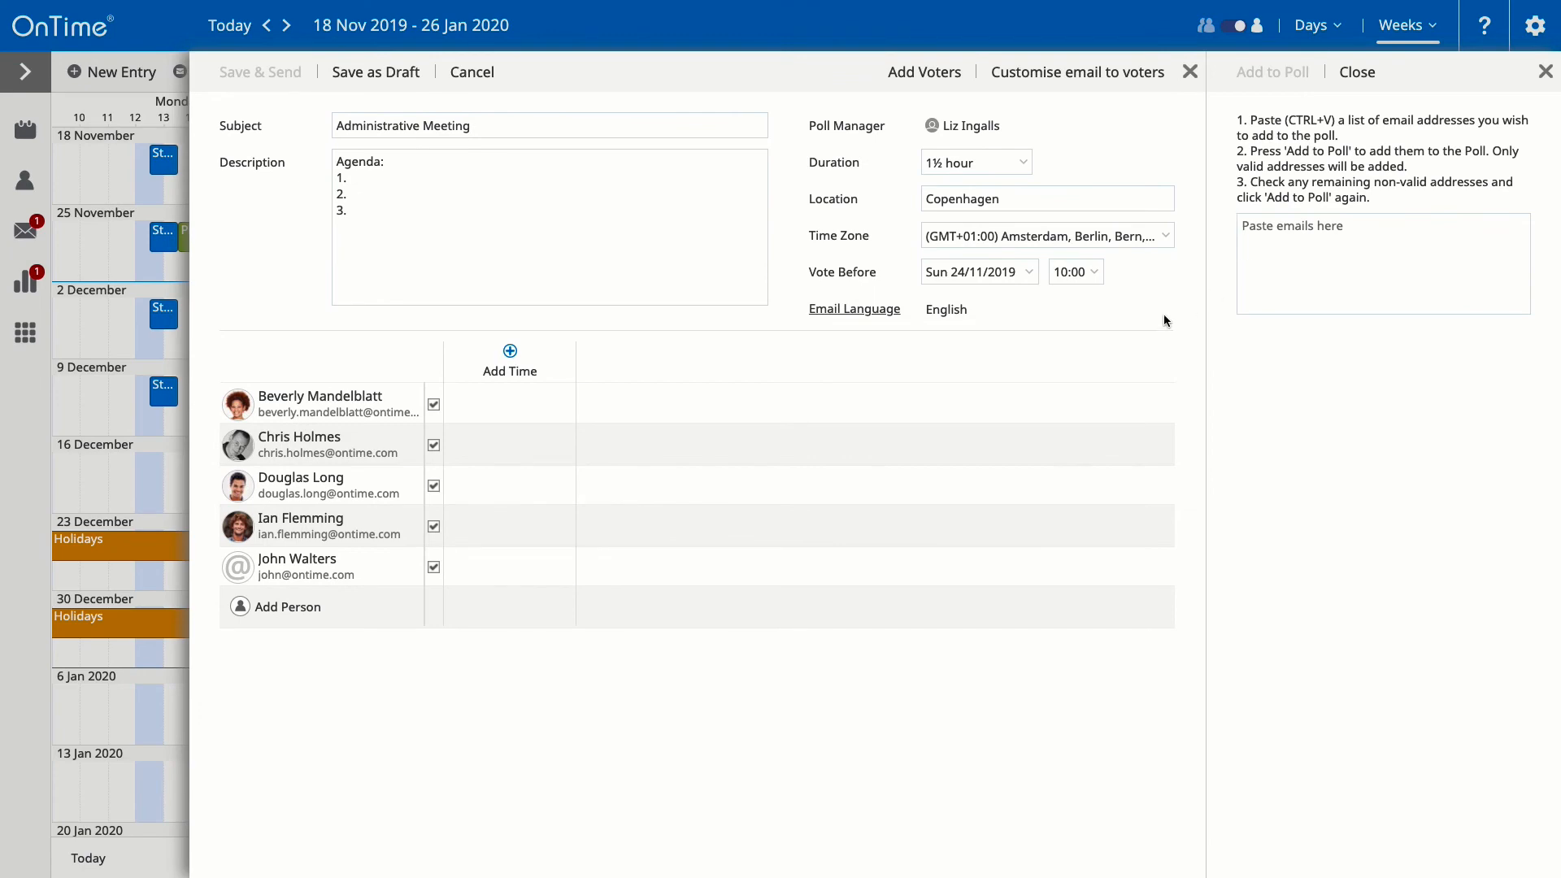
click(1354, 77)
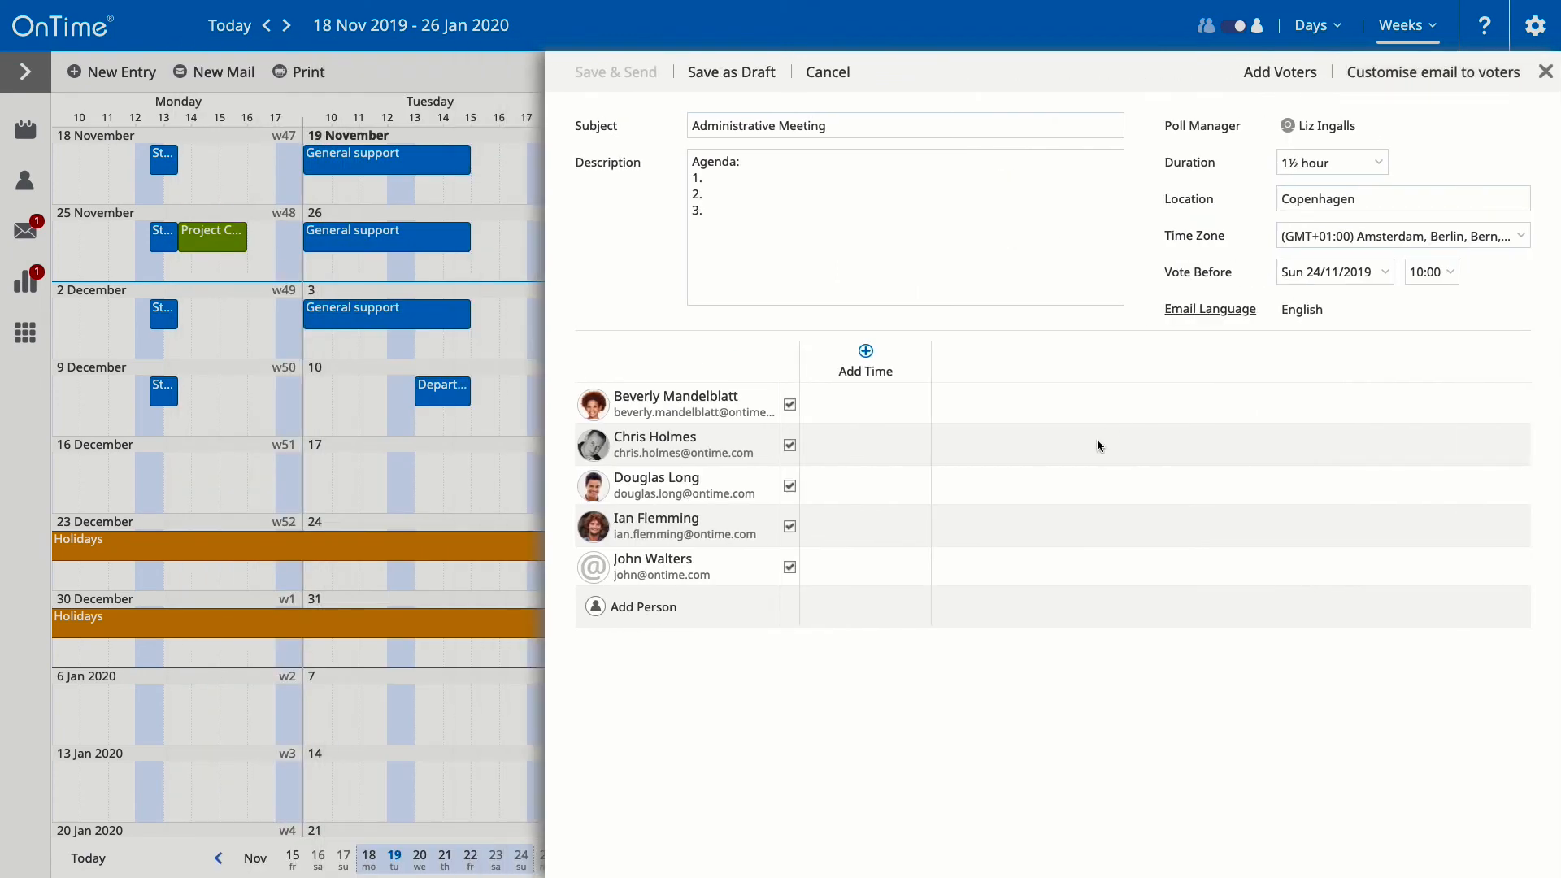
click(894, 367)
Step: Propose 26 Nov 15:15, 12 Dec 13:45 and 16 Dec 14:15 slots, then save and send the poll
click(858, 543)
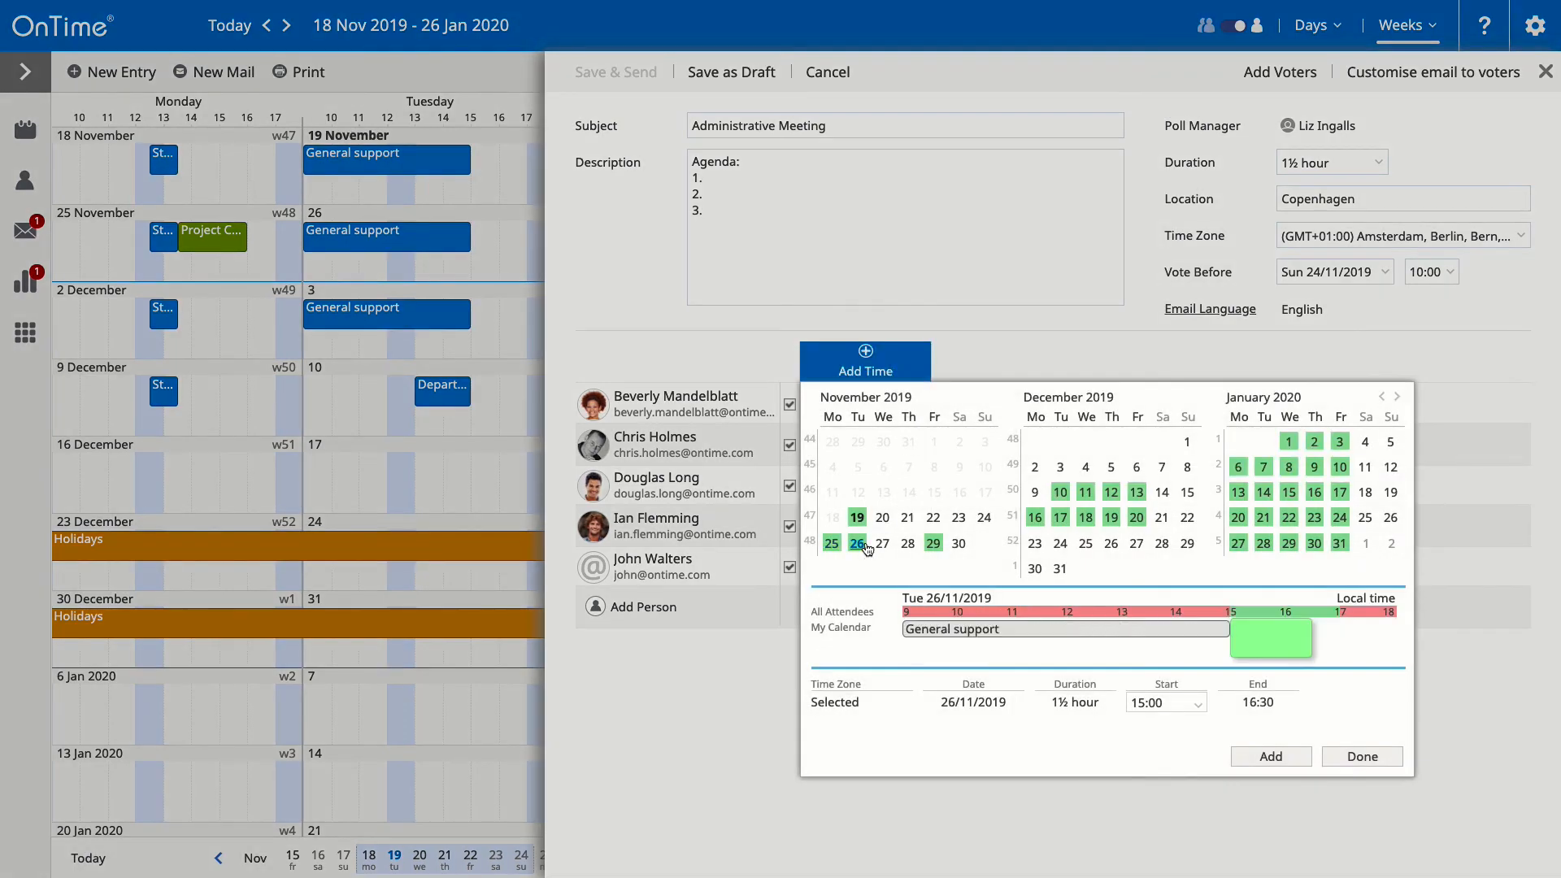
drag(1273, 633, 1186, 637)
click(1271, 756)
click(1111, 492)
click(1271, 756)
click(1035, 518)
click(1257, 756)
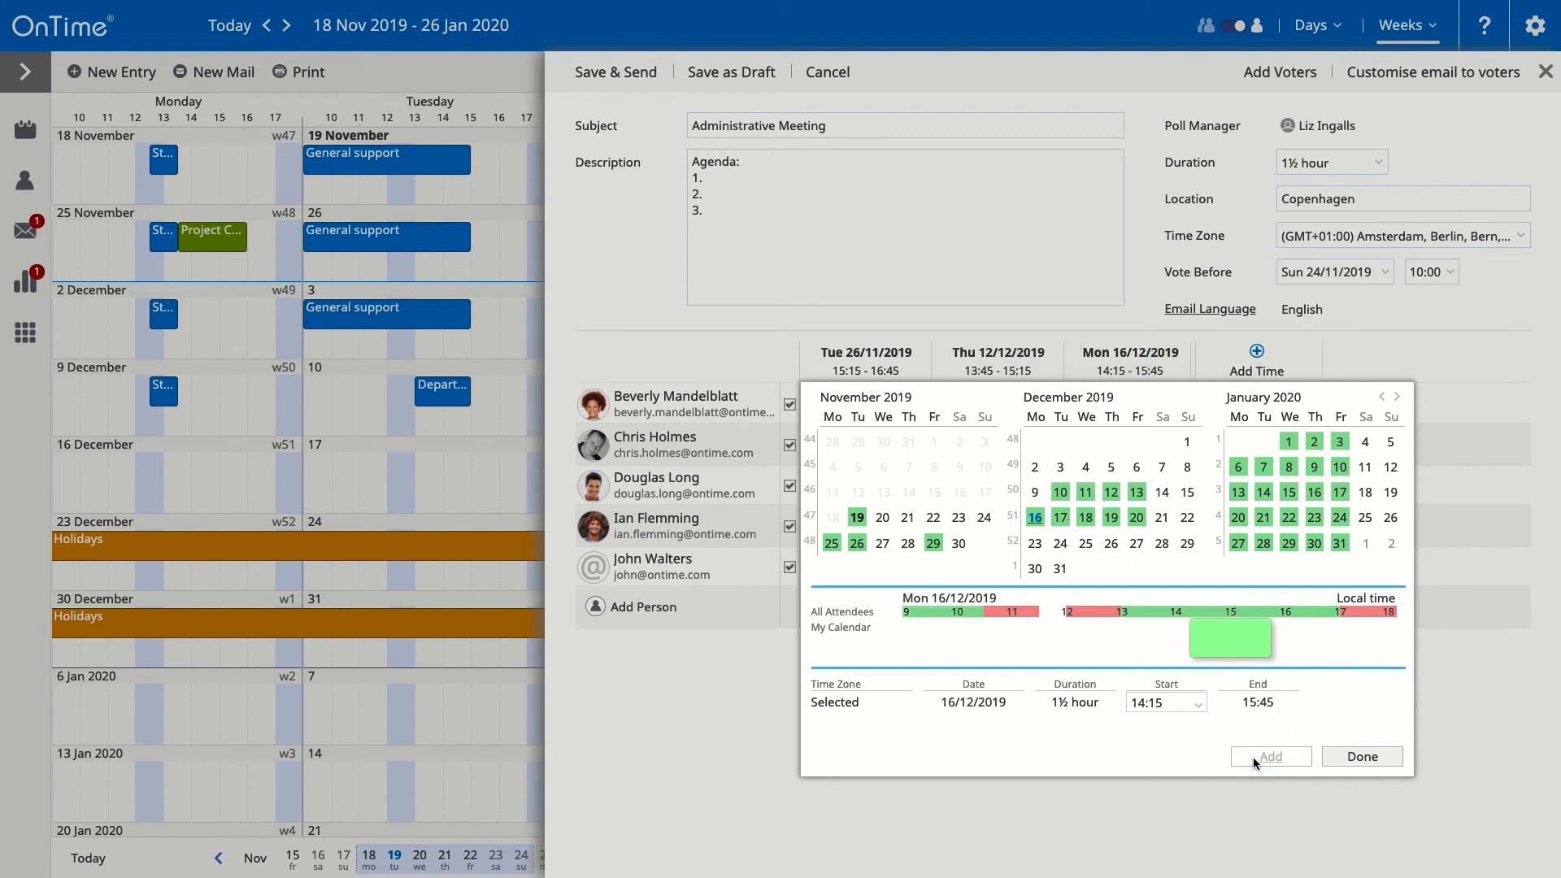
click(1337, 759)
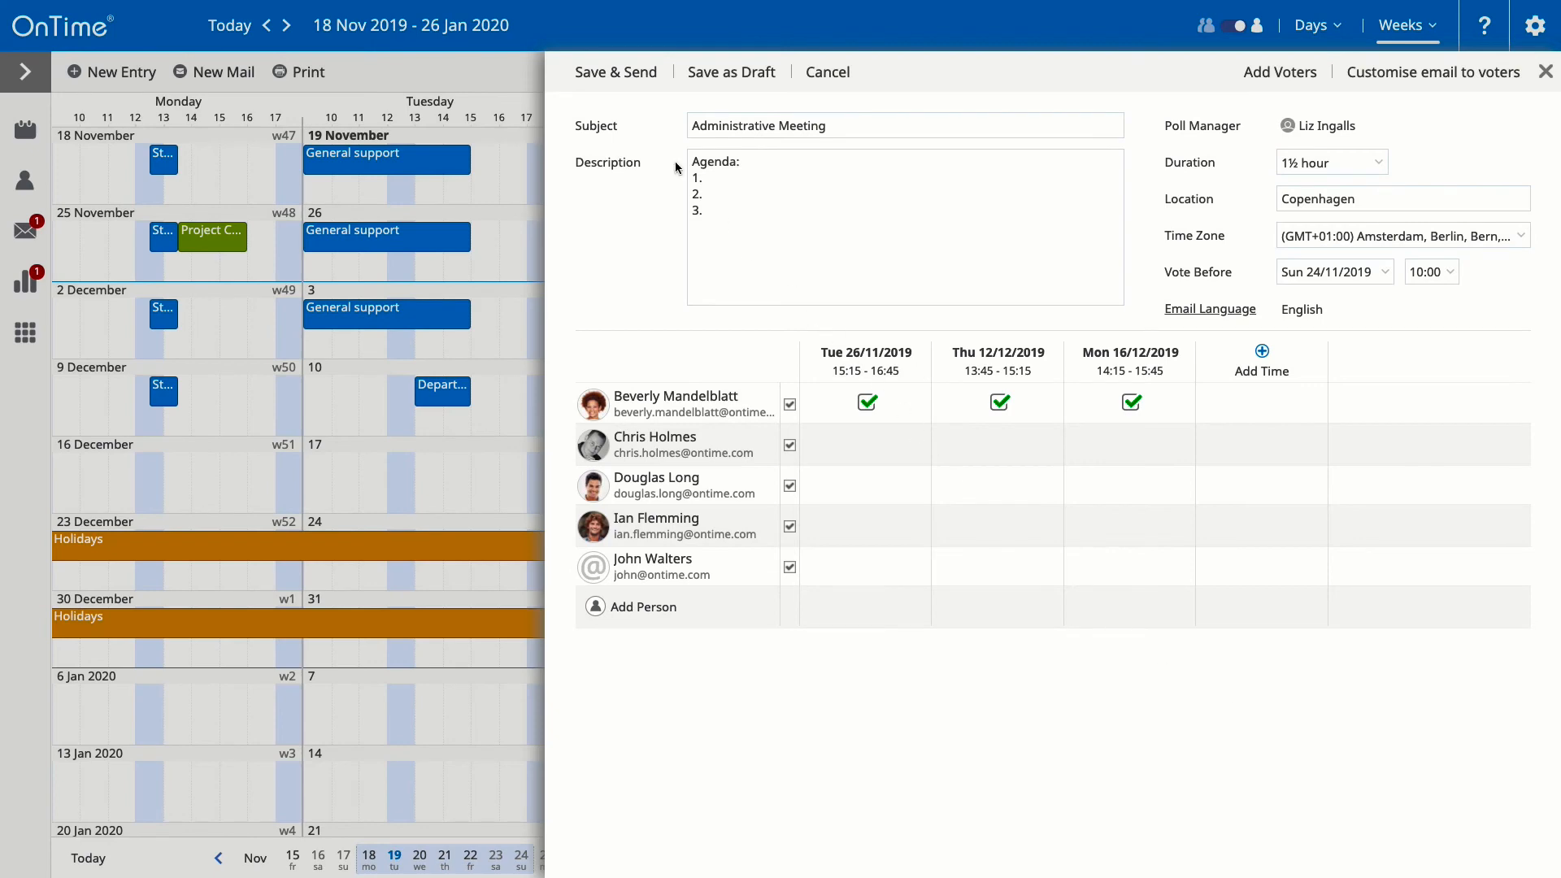
click(597, 73)
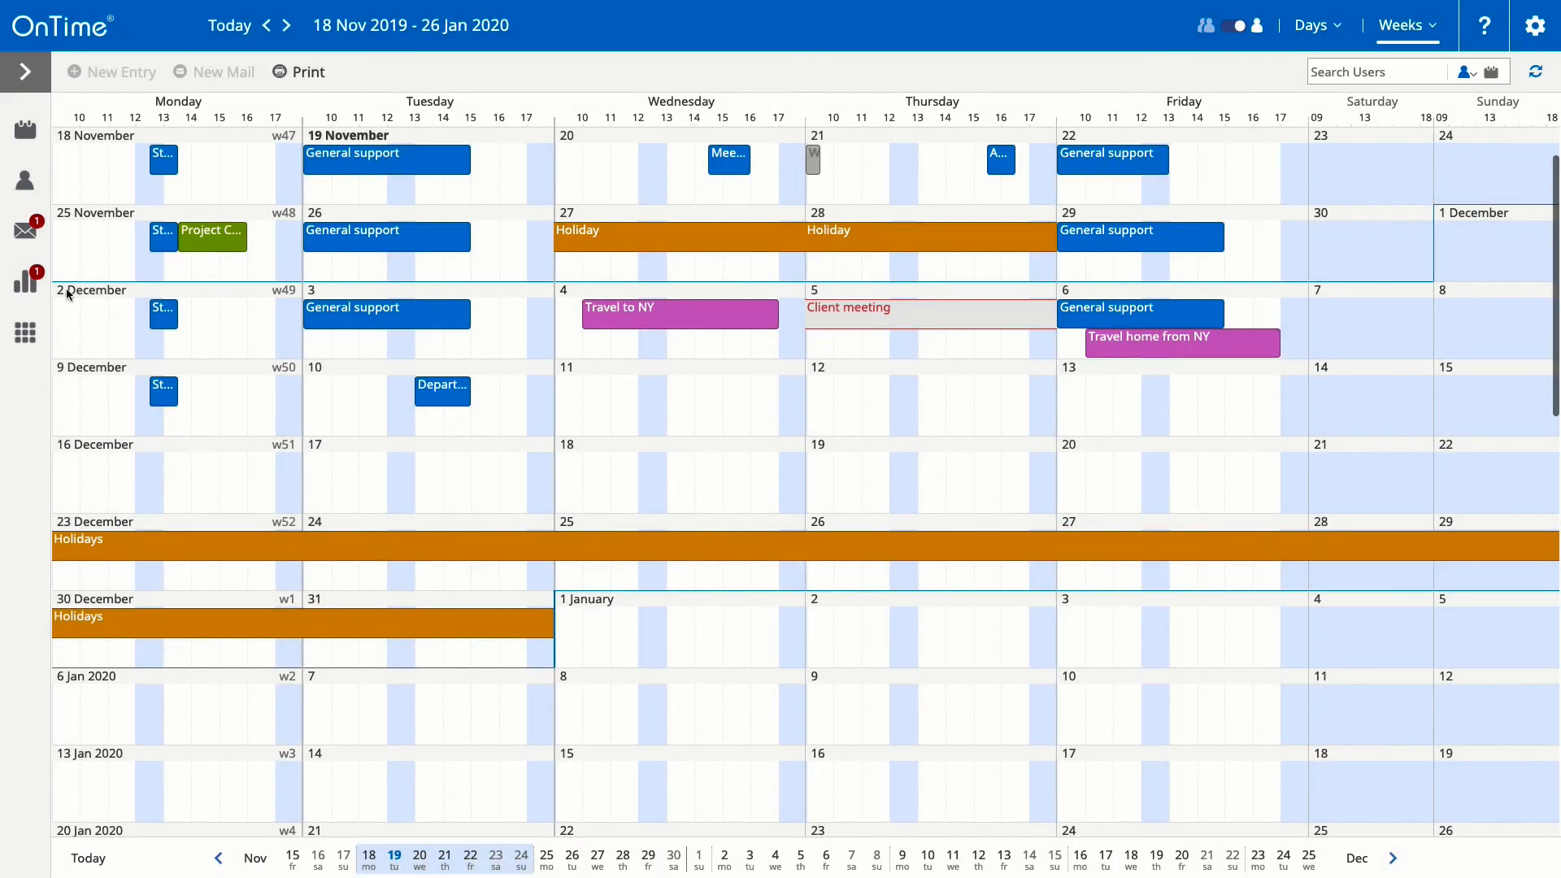
Step: Check the responses to the Administrative Meeting poll from the meeting polls list
click(27, 283)
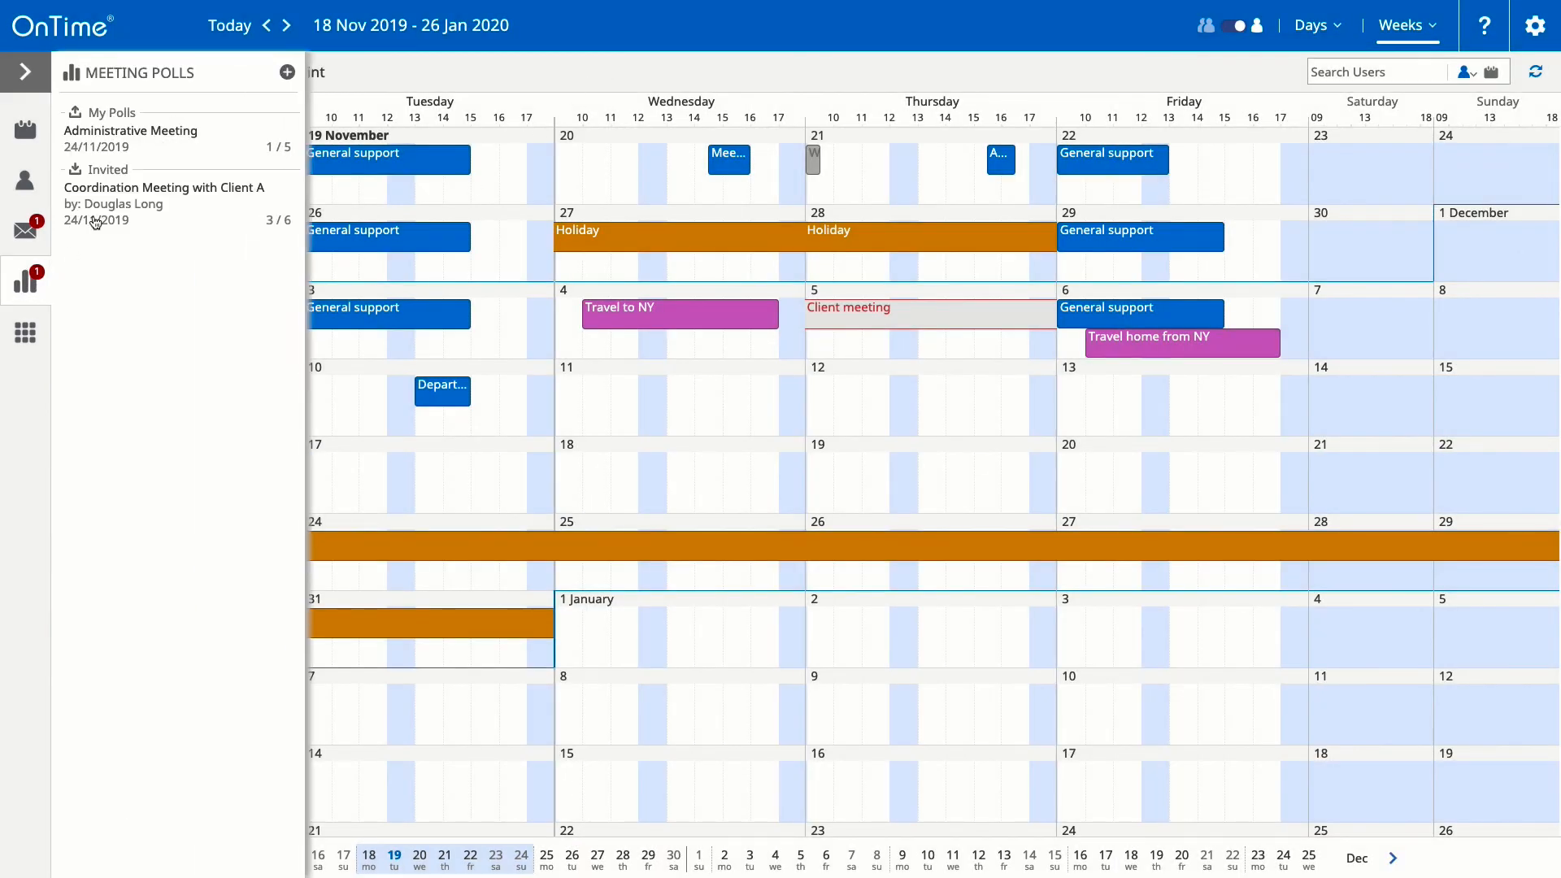
click(152, 147)
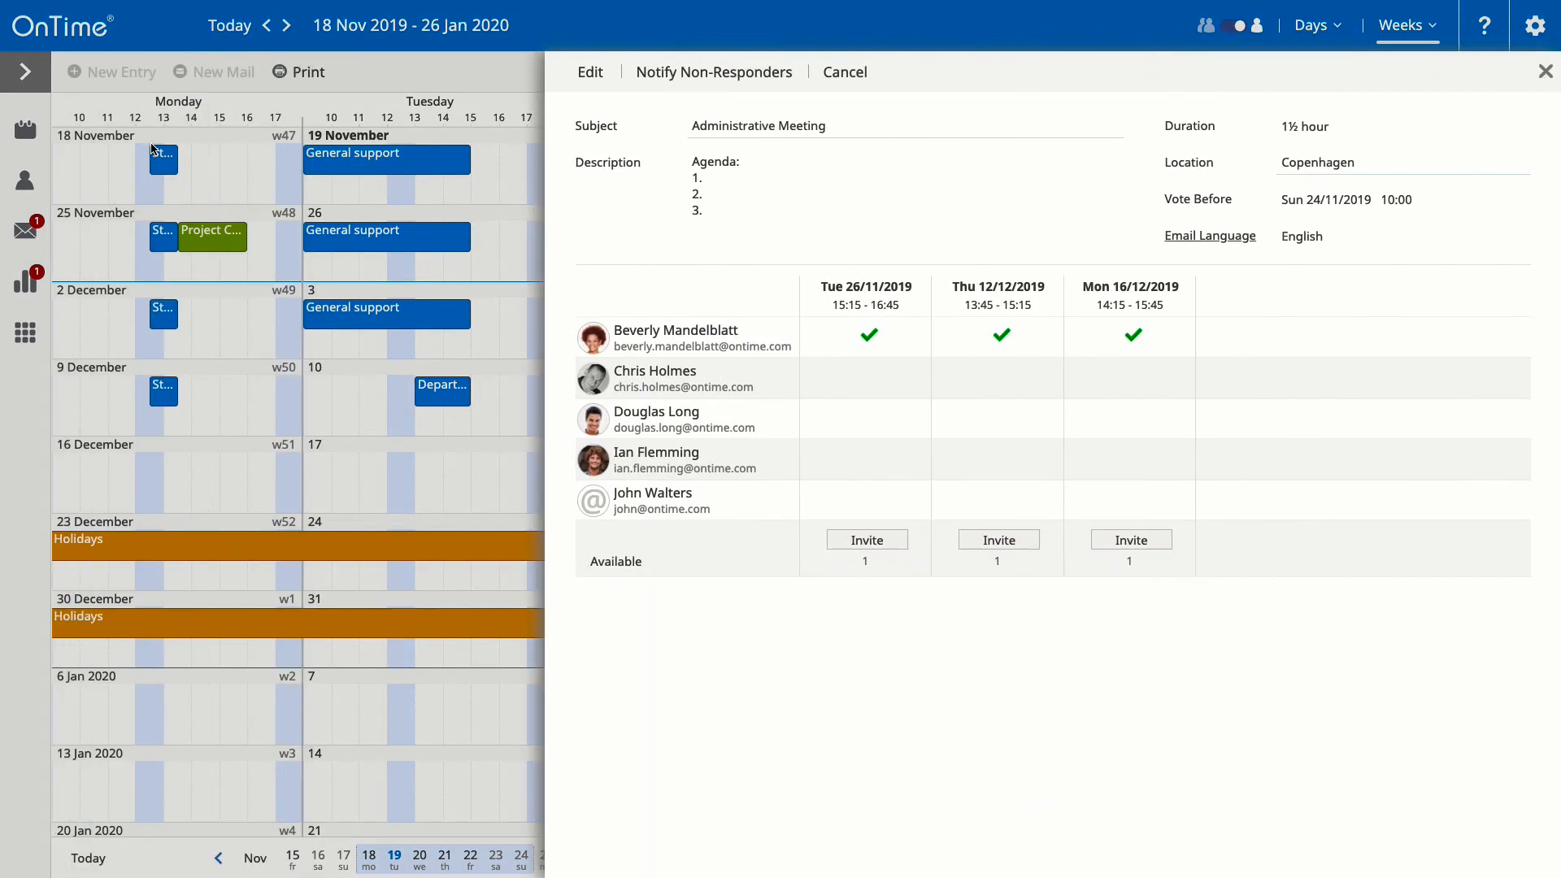
click(151, 144)
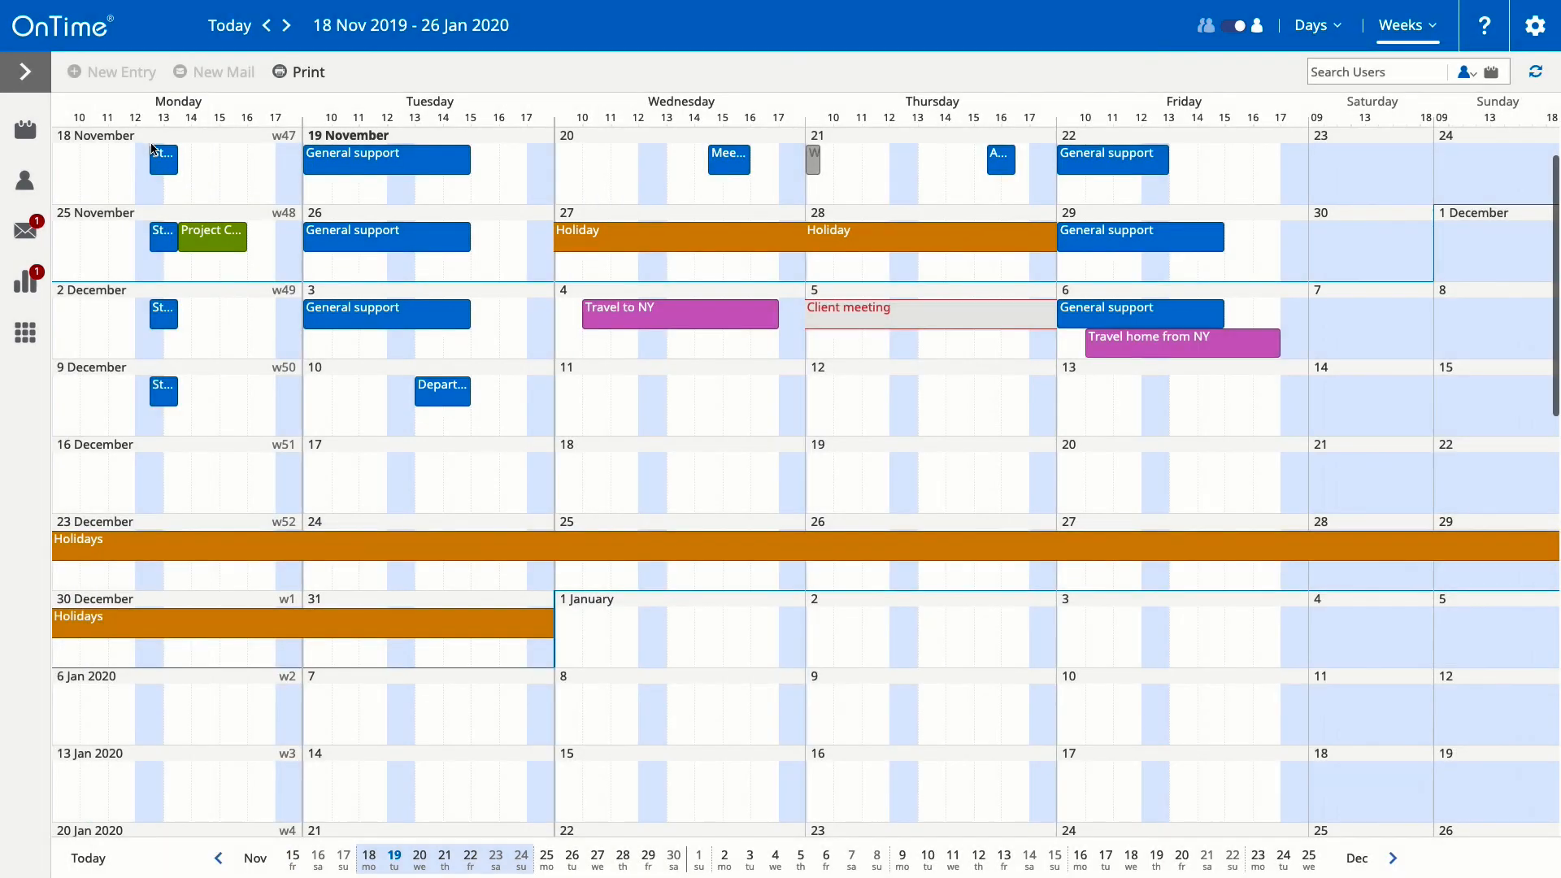
Step: Answer the Coordination Meeting with Client A poll as available on Tue 26/11, Fri 29/11 and Tue 17/12/2019
click(29, 282)
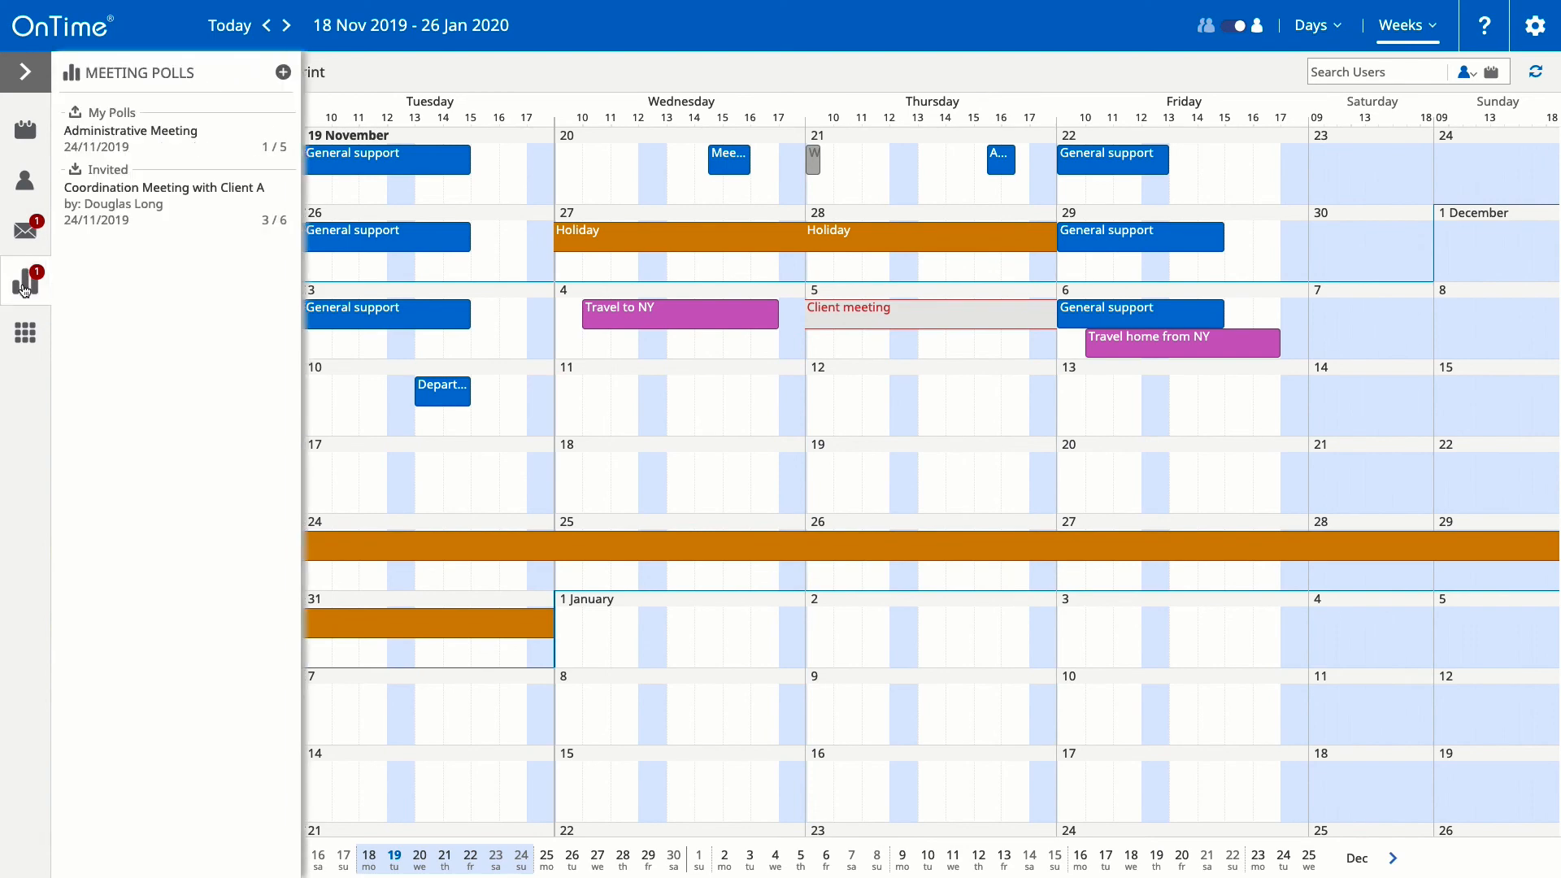
click(137, 197)
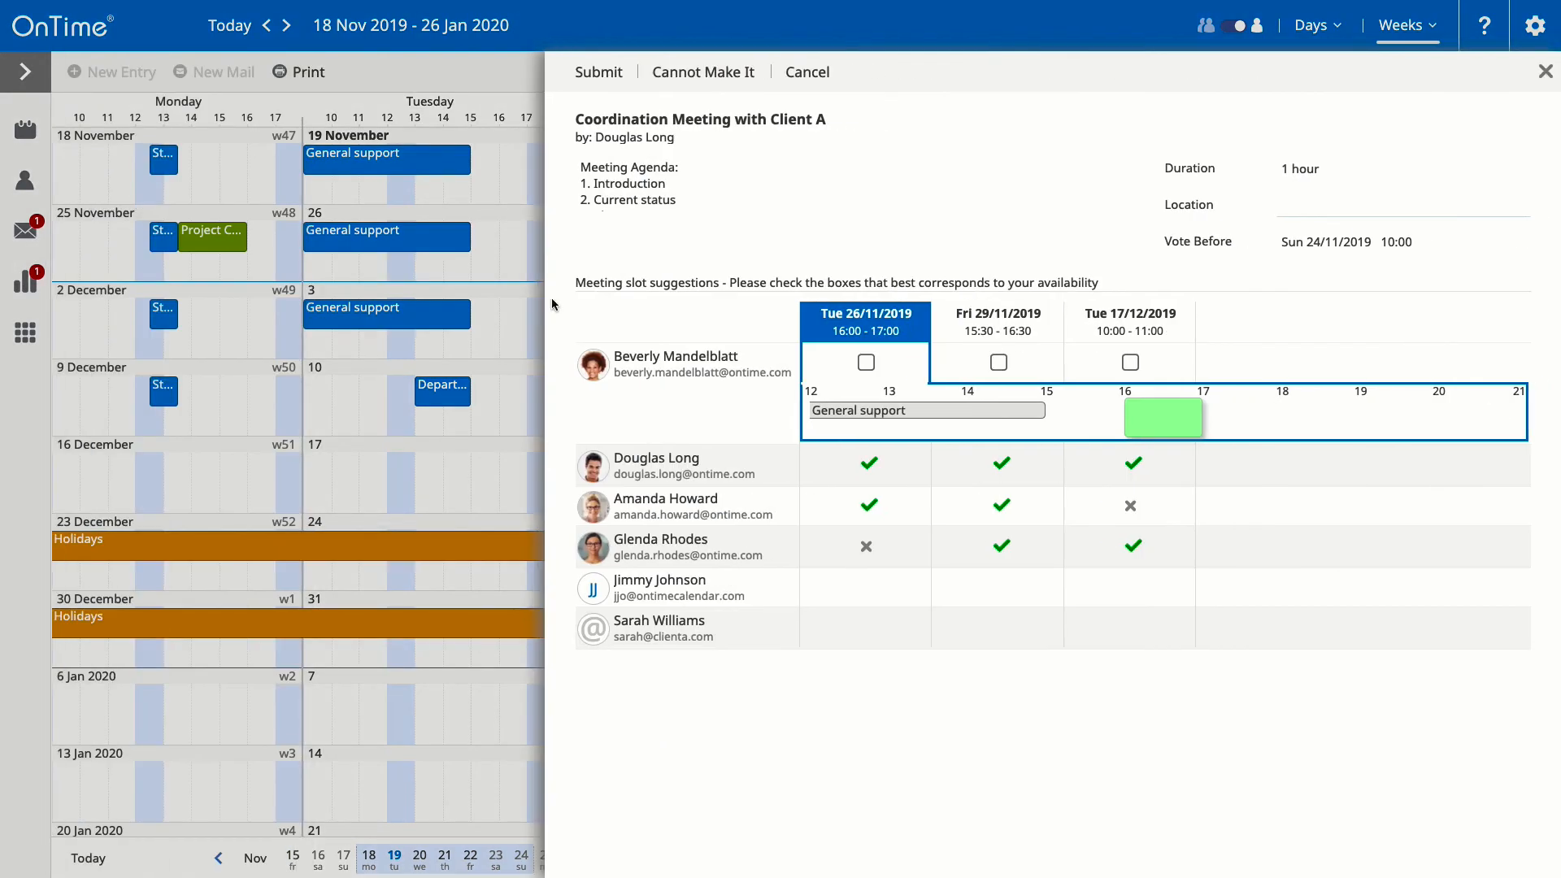
click(866, 363)
click(1000, 362)
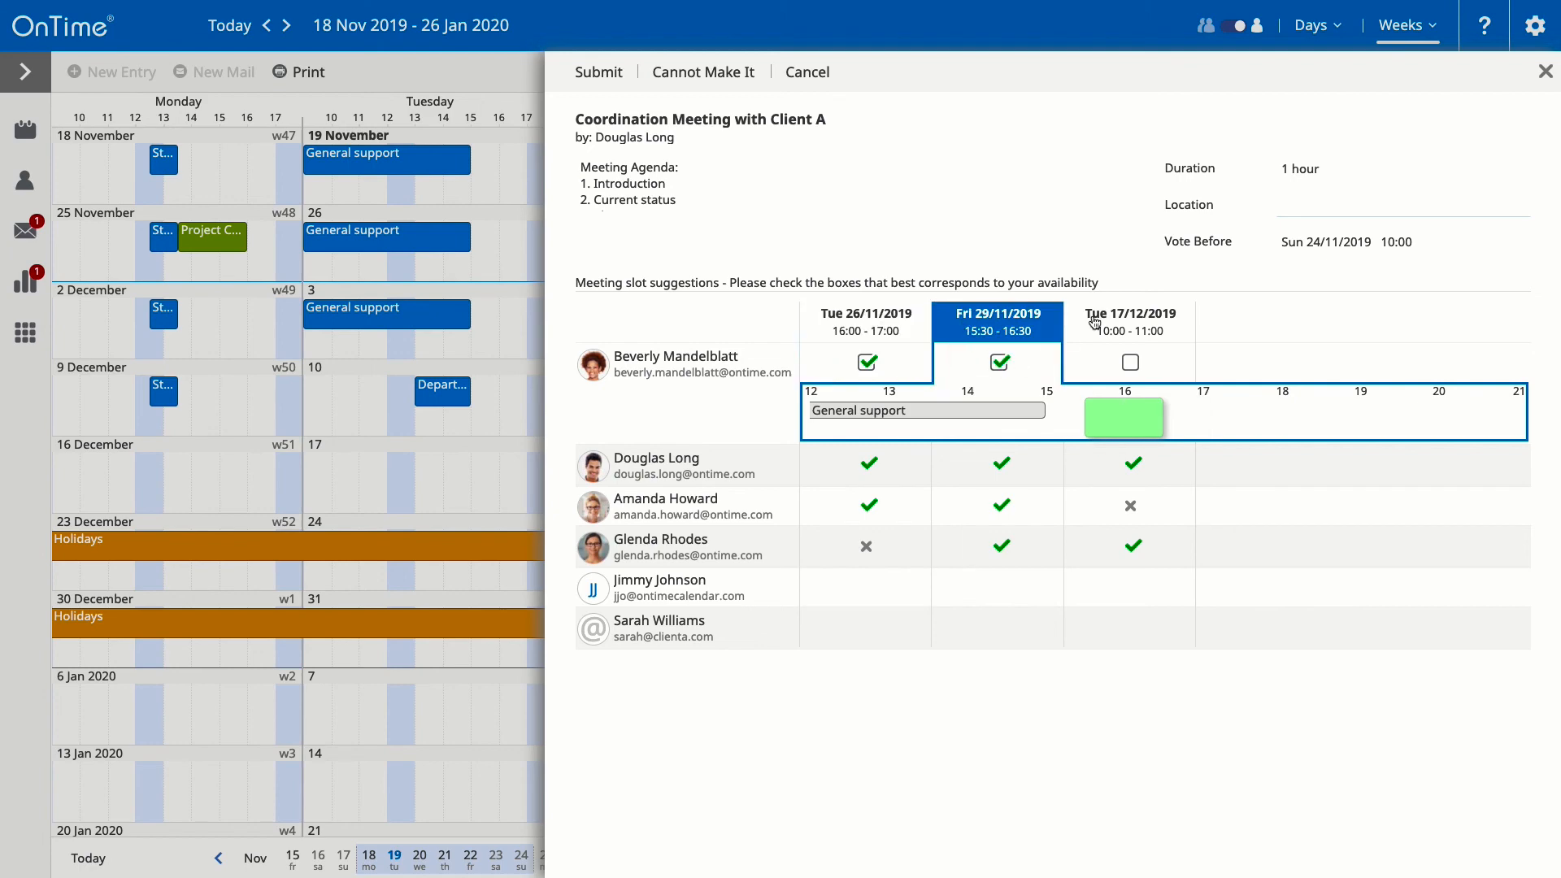
click(1130, 363)
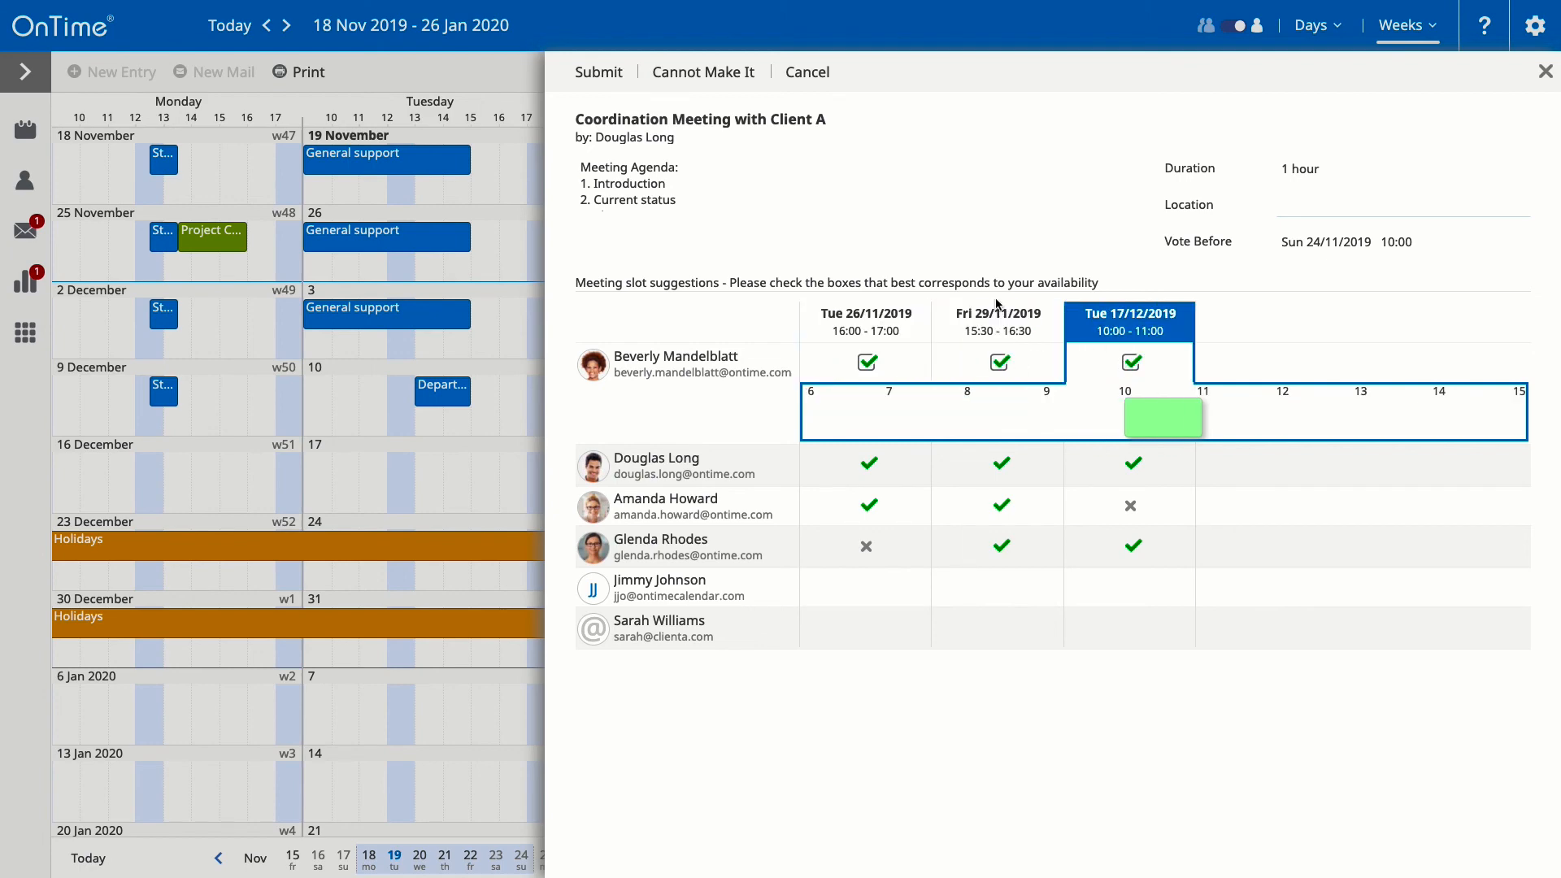
click(599, 72)
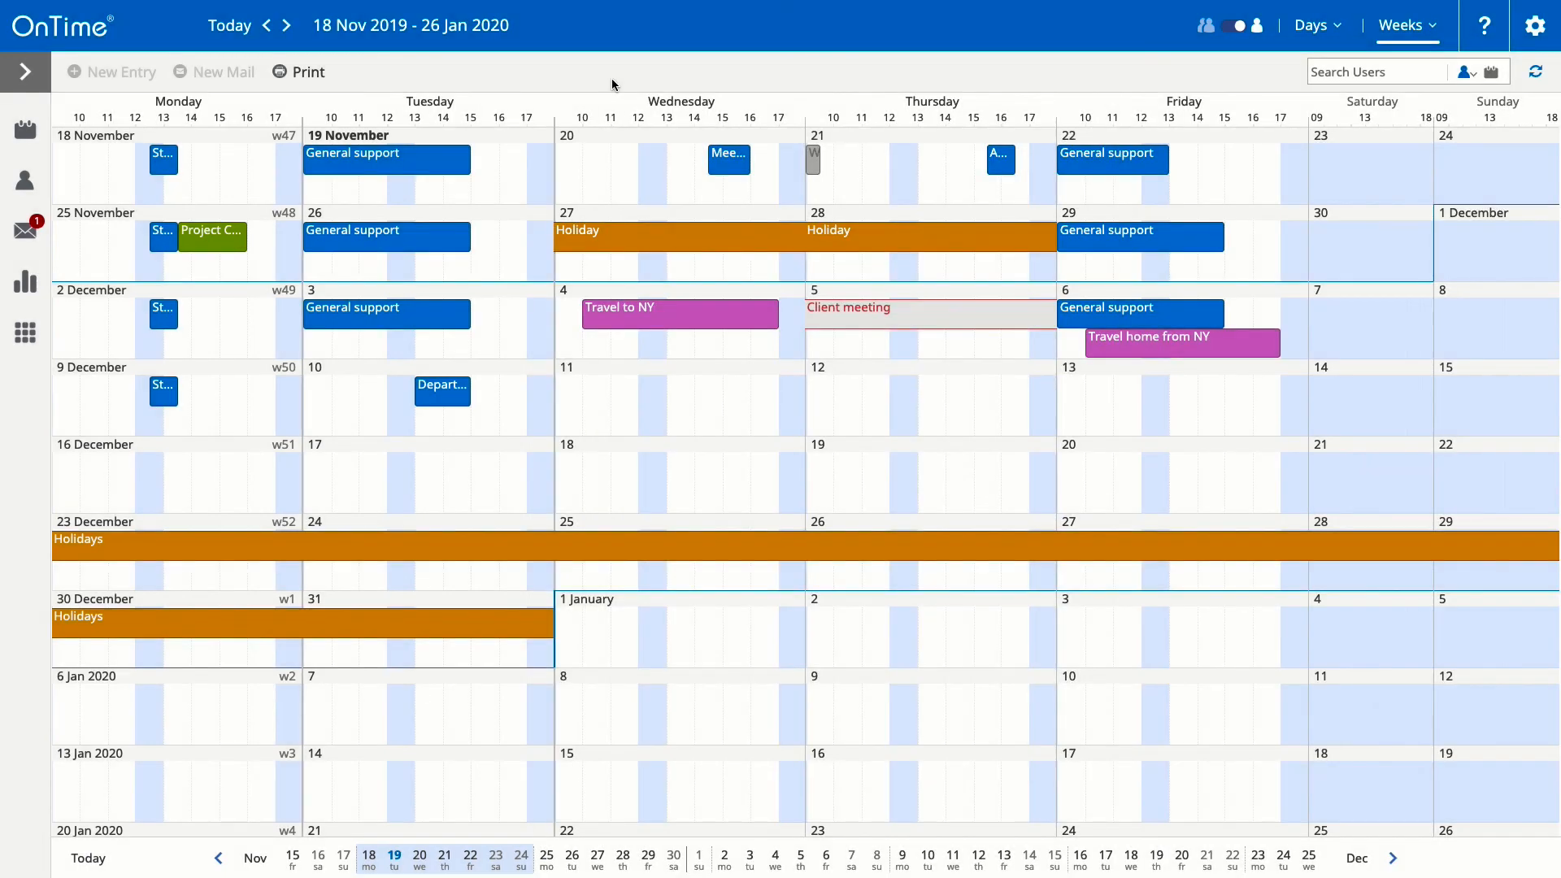